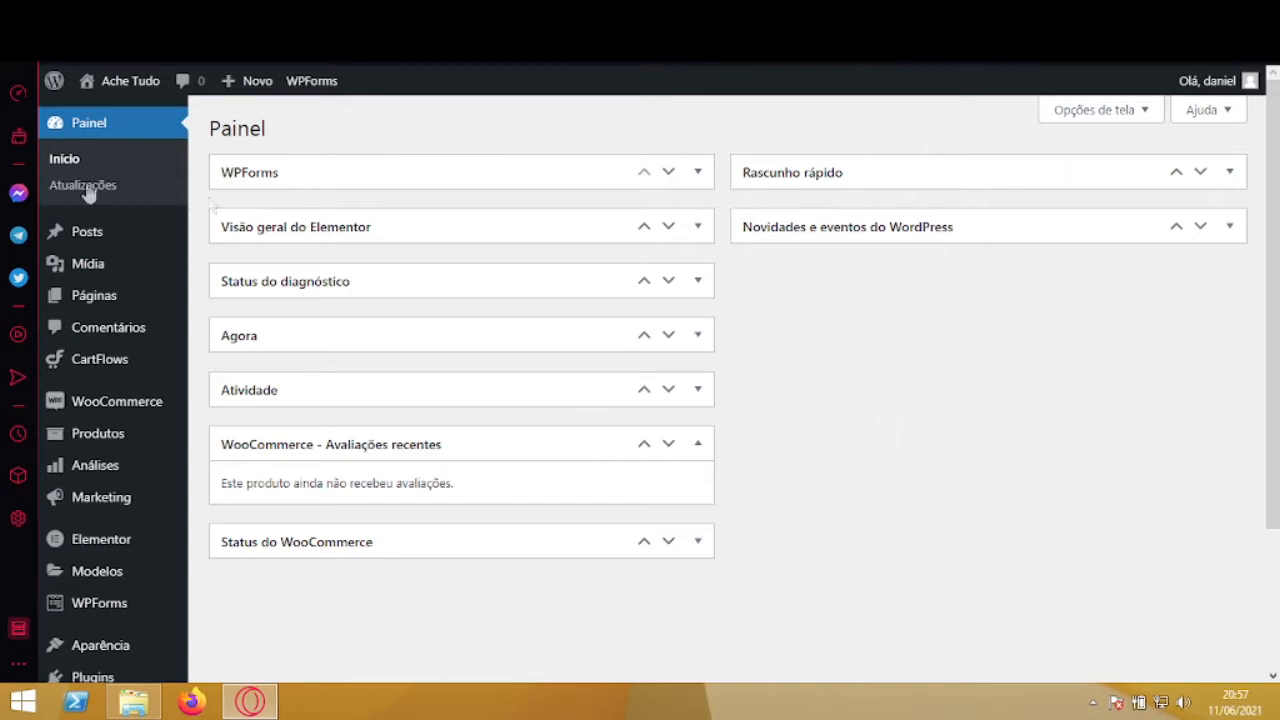
# - Open the WooCommerce shipping settings and start a new shipping zone
pyautogui.moveTo(98, 407)
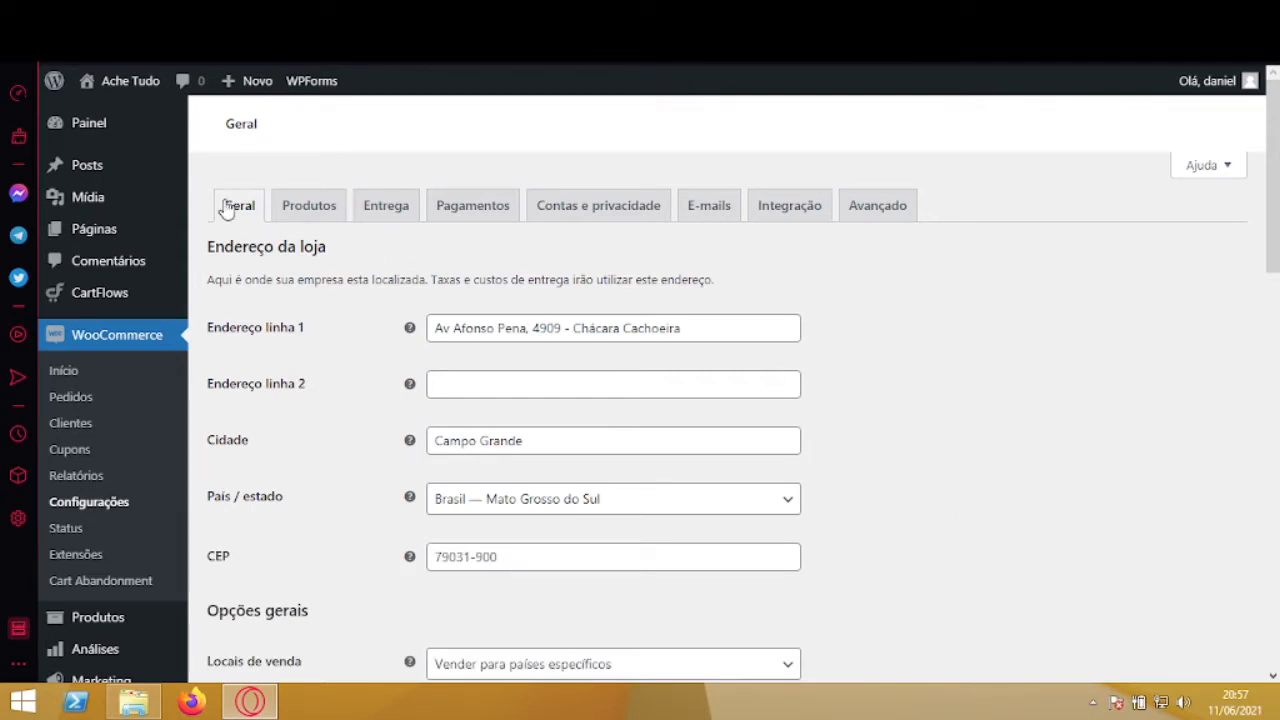
pyautogui.click(898, 212)
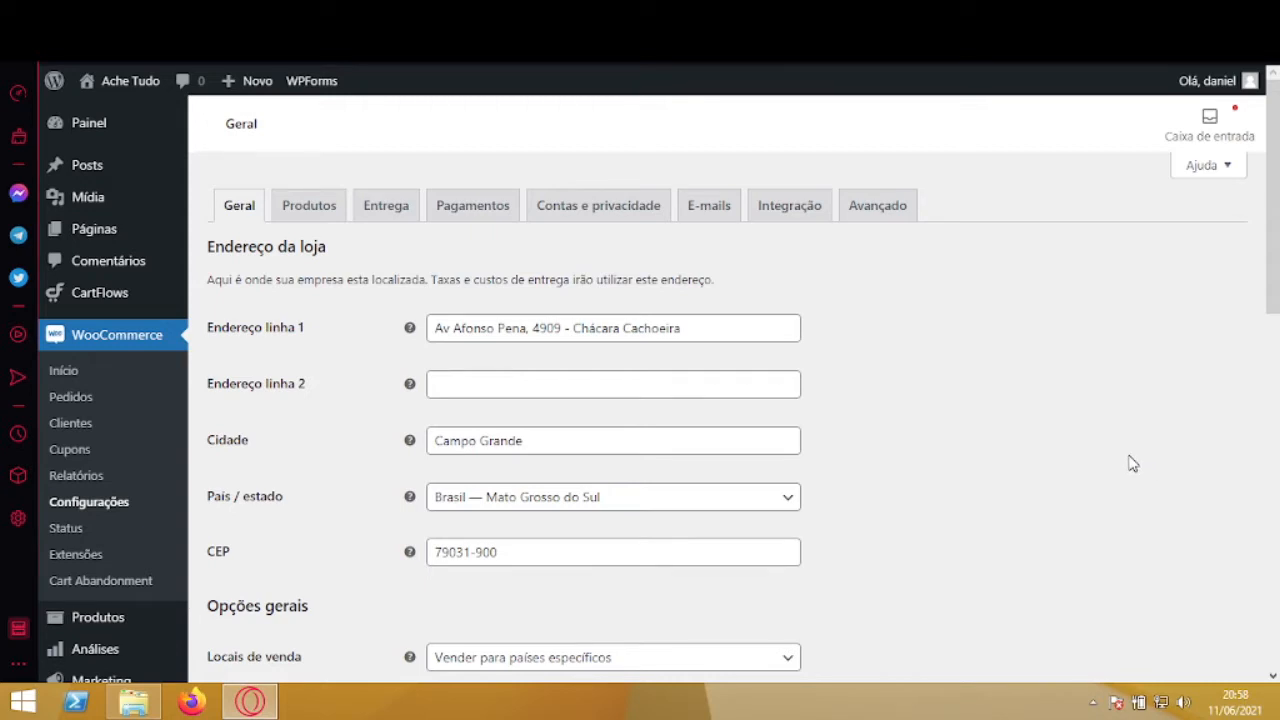
pyautogui.click(386, 206)
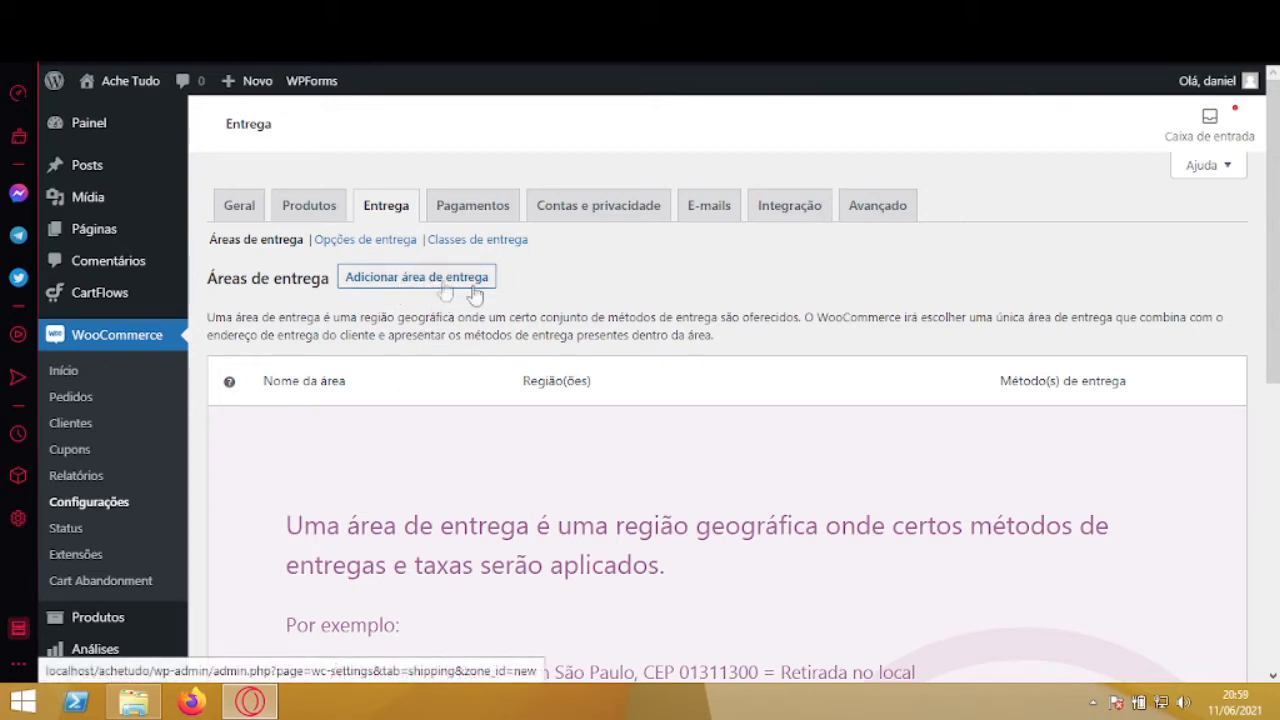
pyautogui.scroll(-4, 1276, 368)
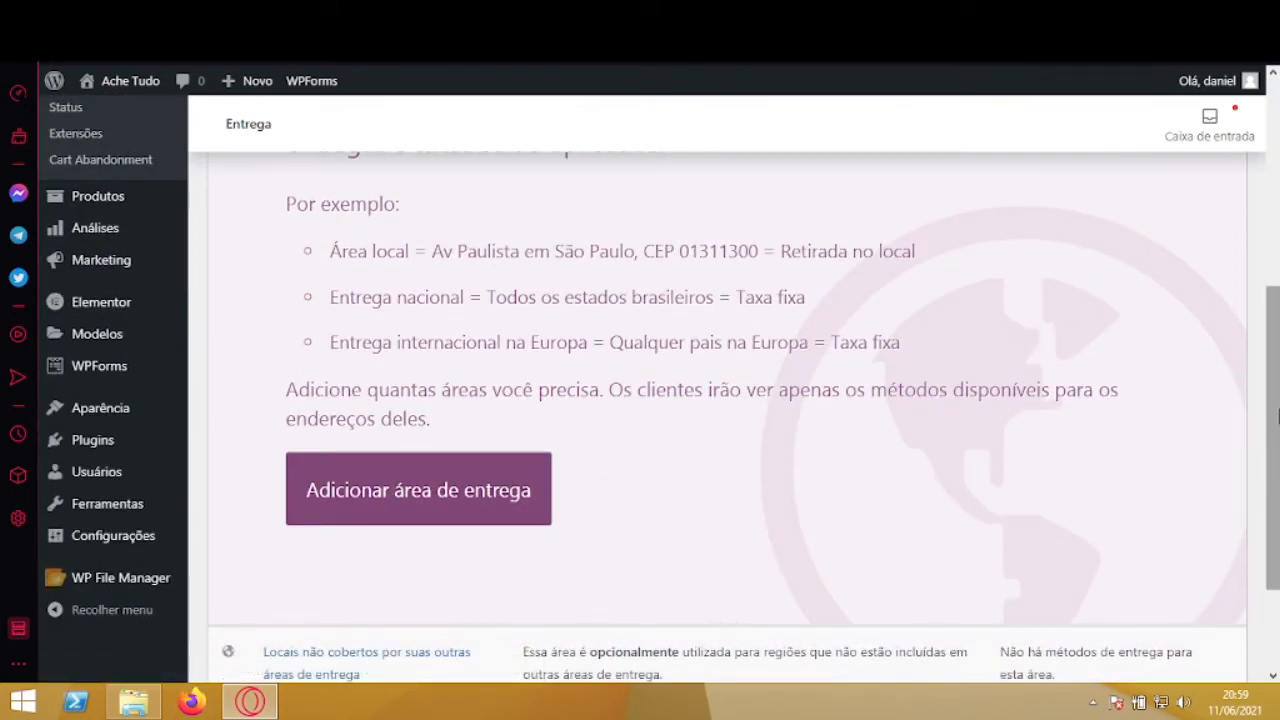
pyautogui.scroll(4, 1276, 416)
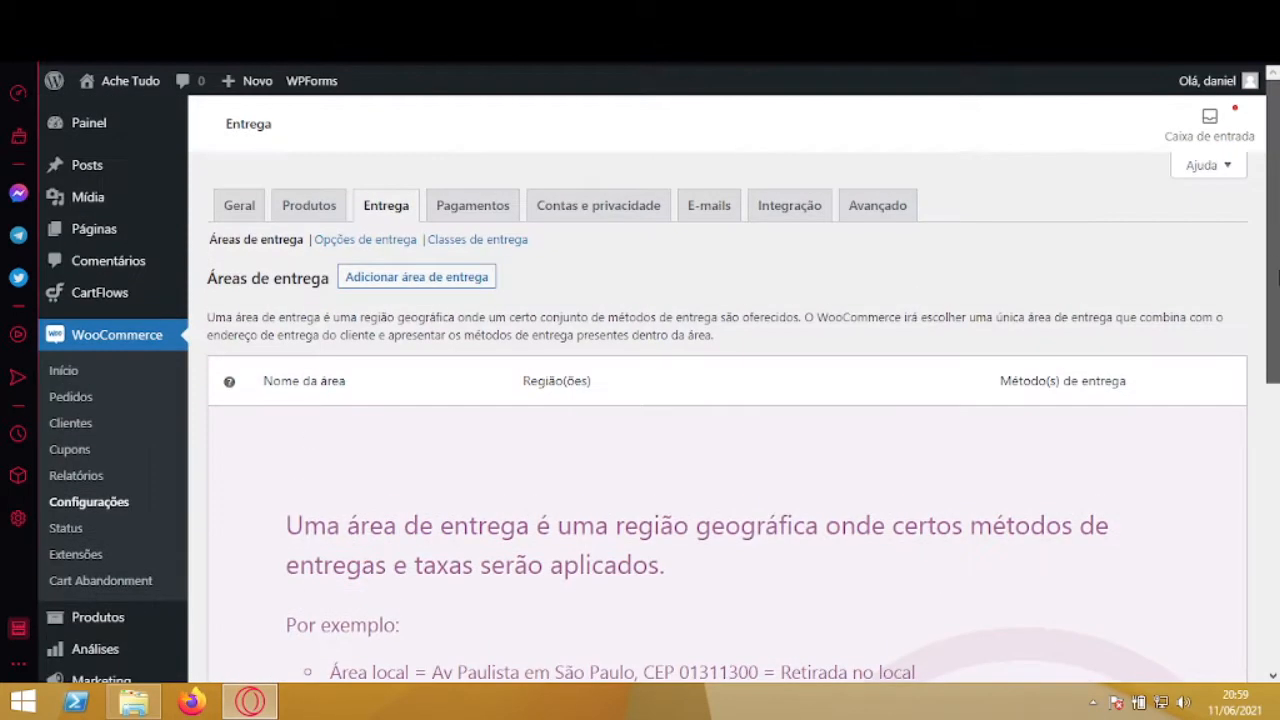
pyautogui.click(477, 284)
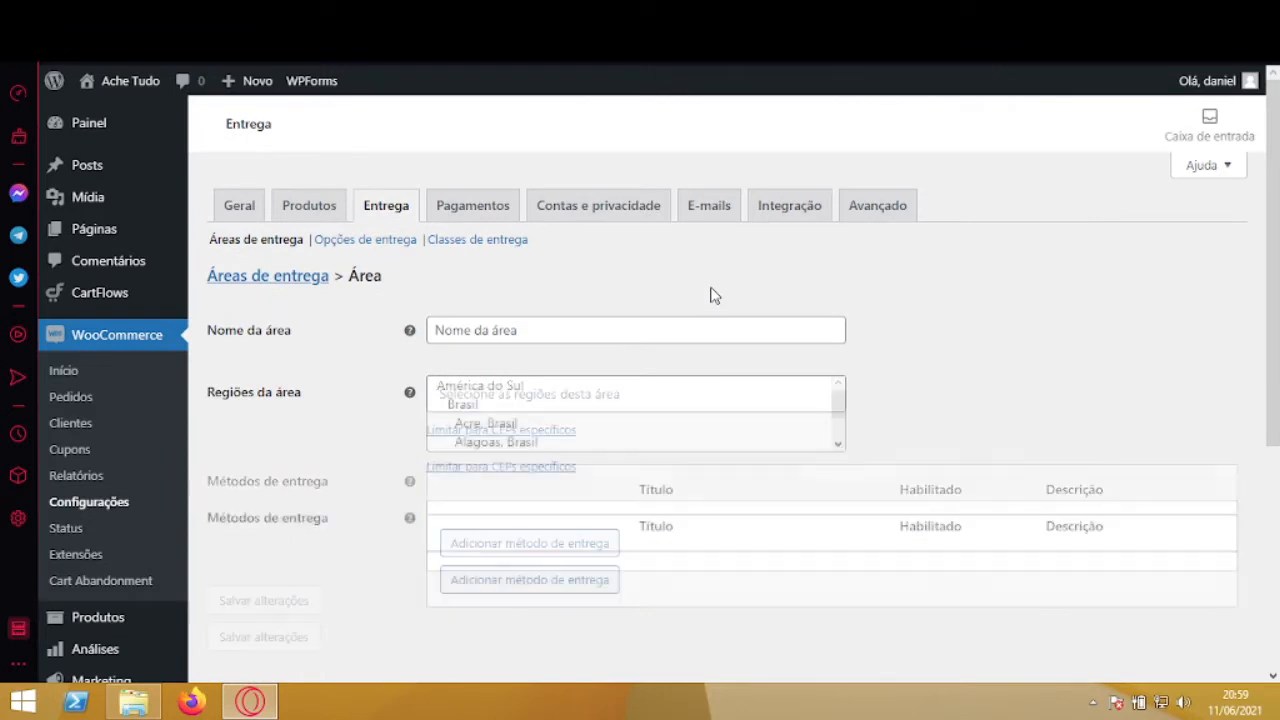
# - Name the new shipping zone Brasil and assign Brasil as its region
pyautogui.click(496, 329)
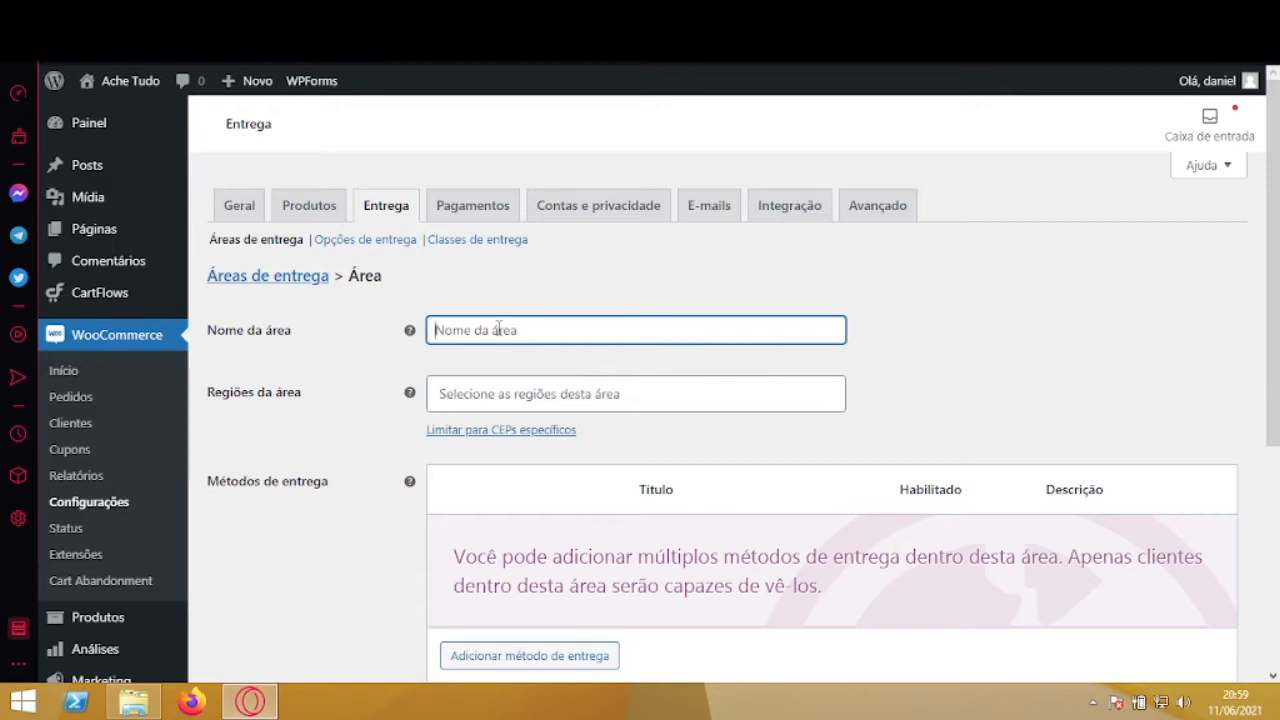
pyautogui.write('Brasil')
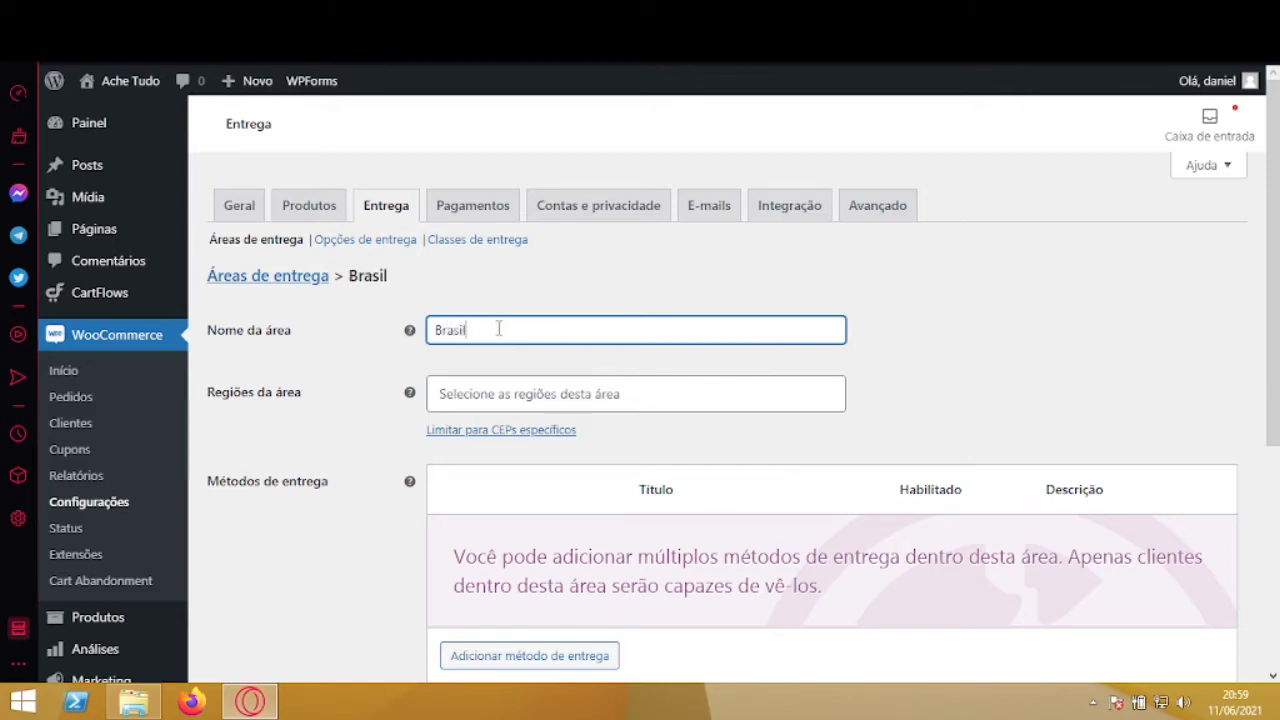
pyautogui.press('Tab')
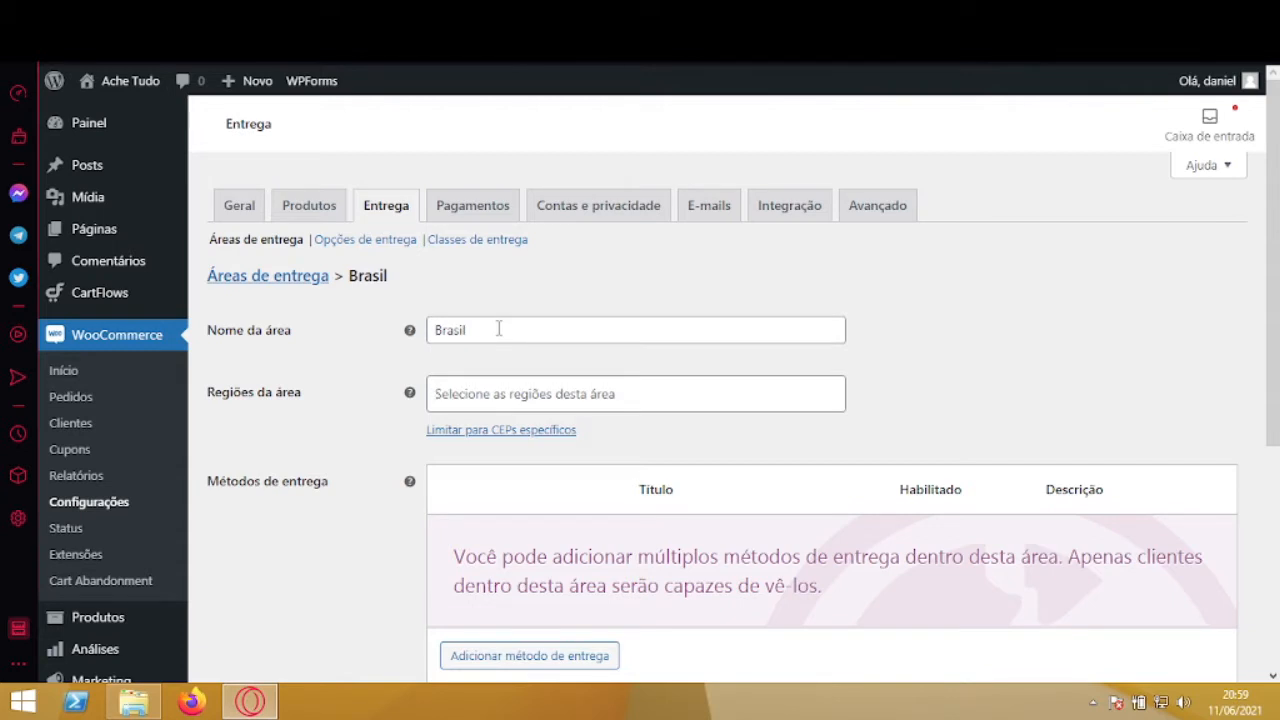
pyautogui.write('br')
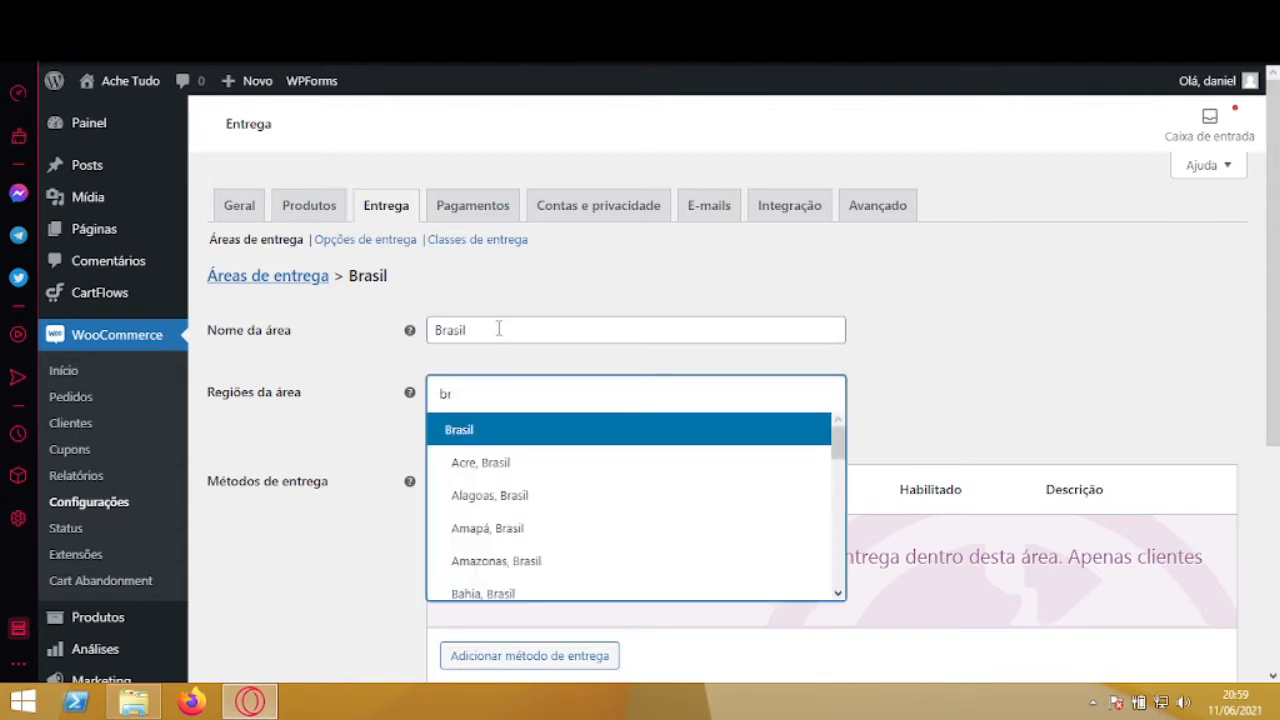
pyautogui.press('Return')
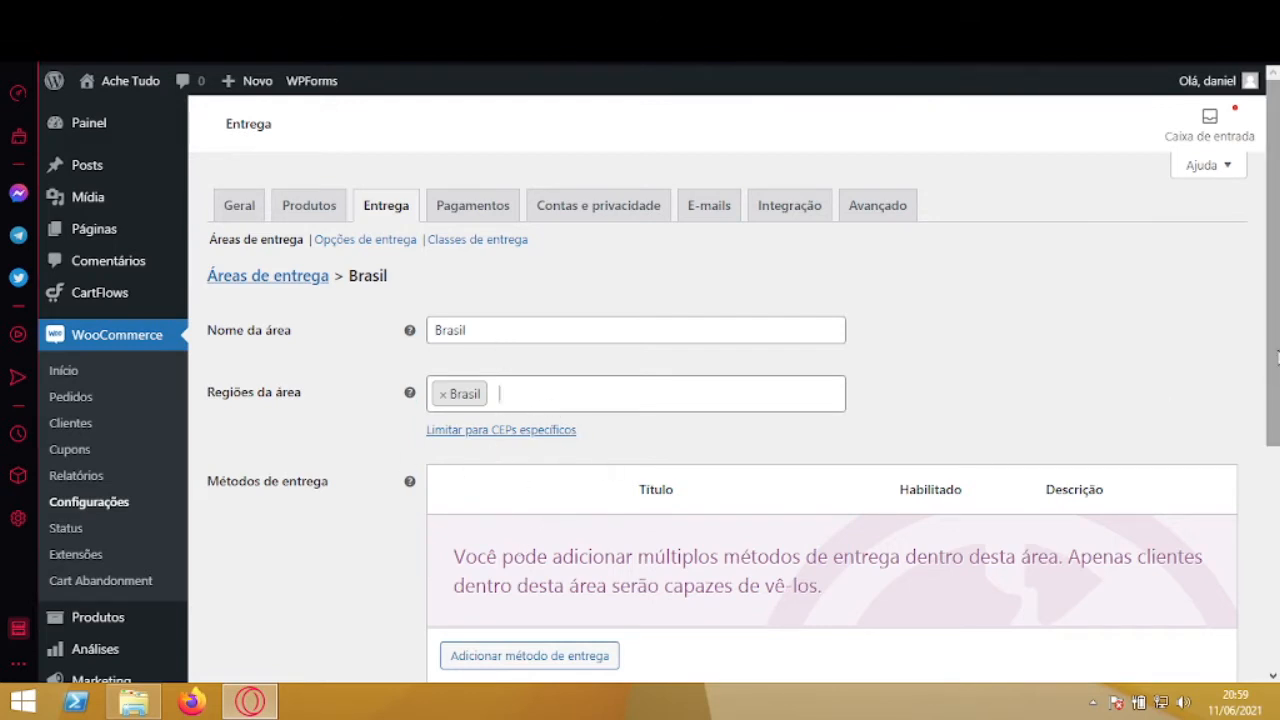
# - Add PAC as a shipping method to the Brasil zone
pyautogui.scroll(-2, 1278, 333)
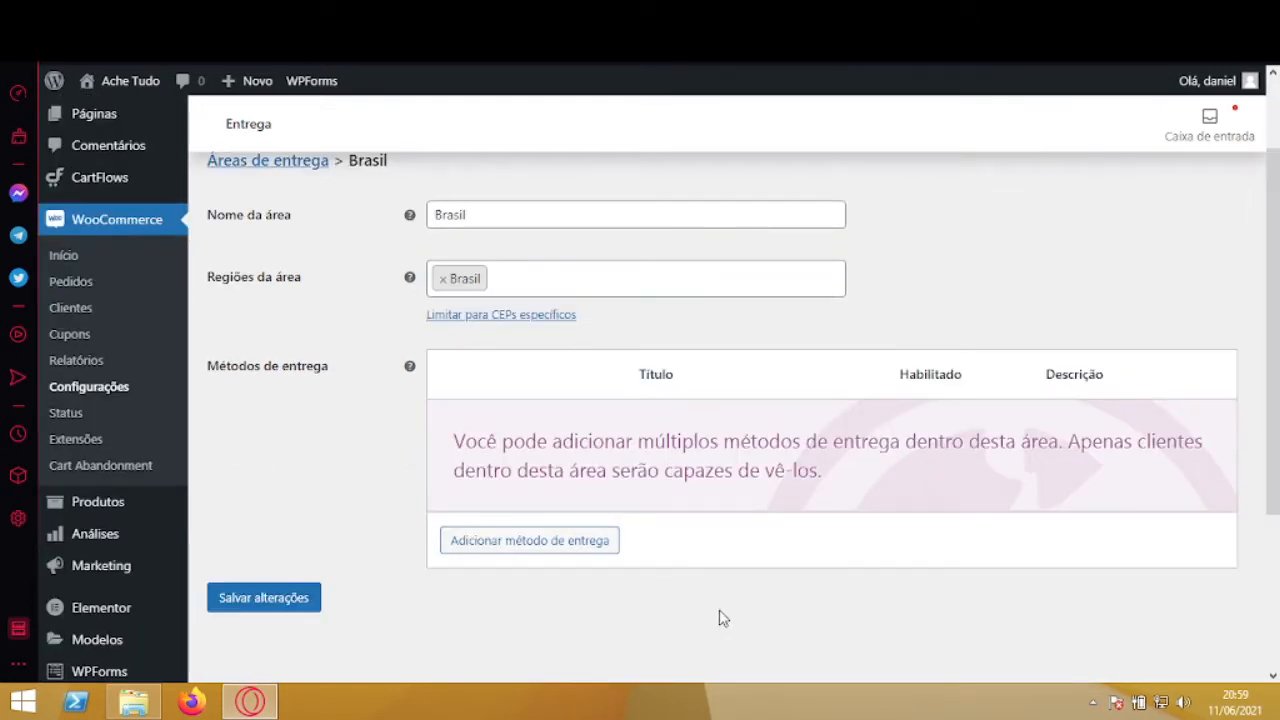
pyautogui.click(536, 545)
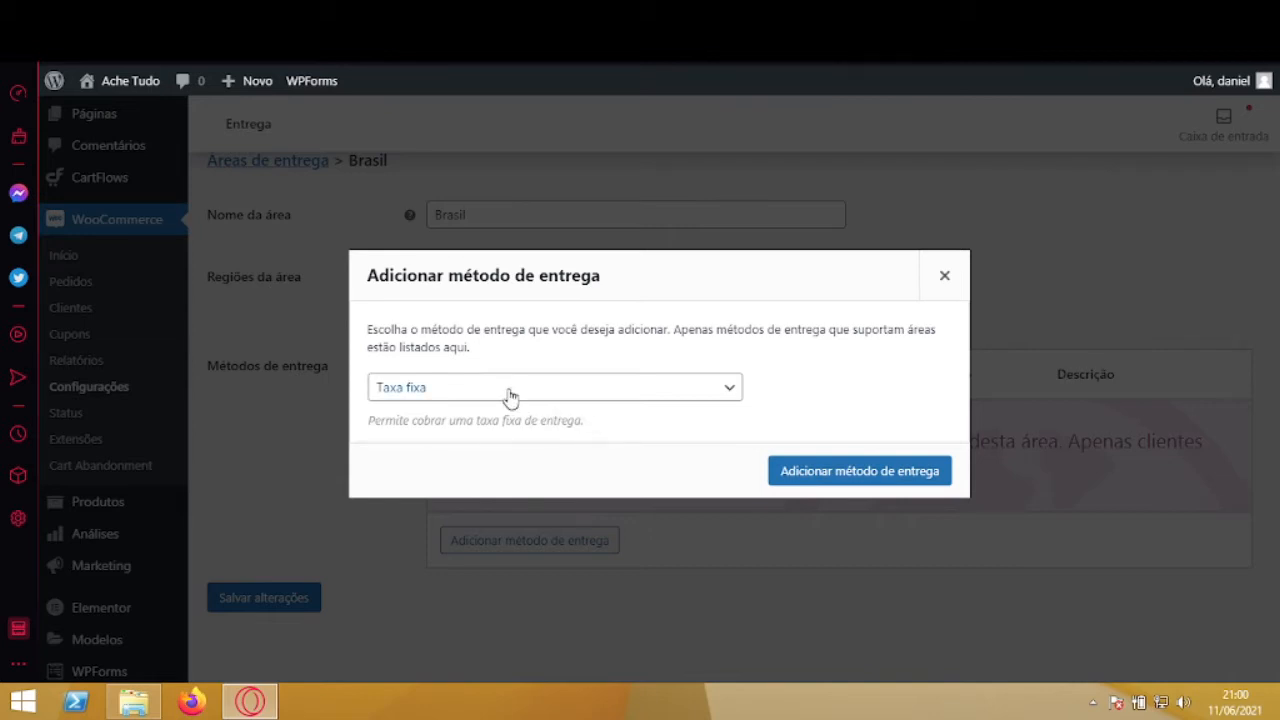
pyautogui.click(452, 397)
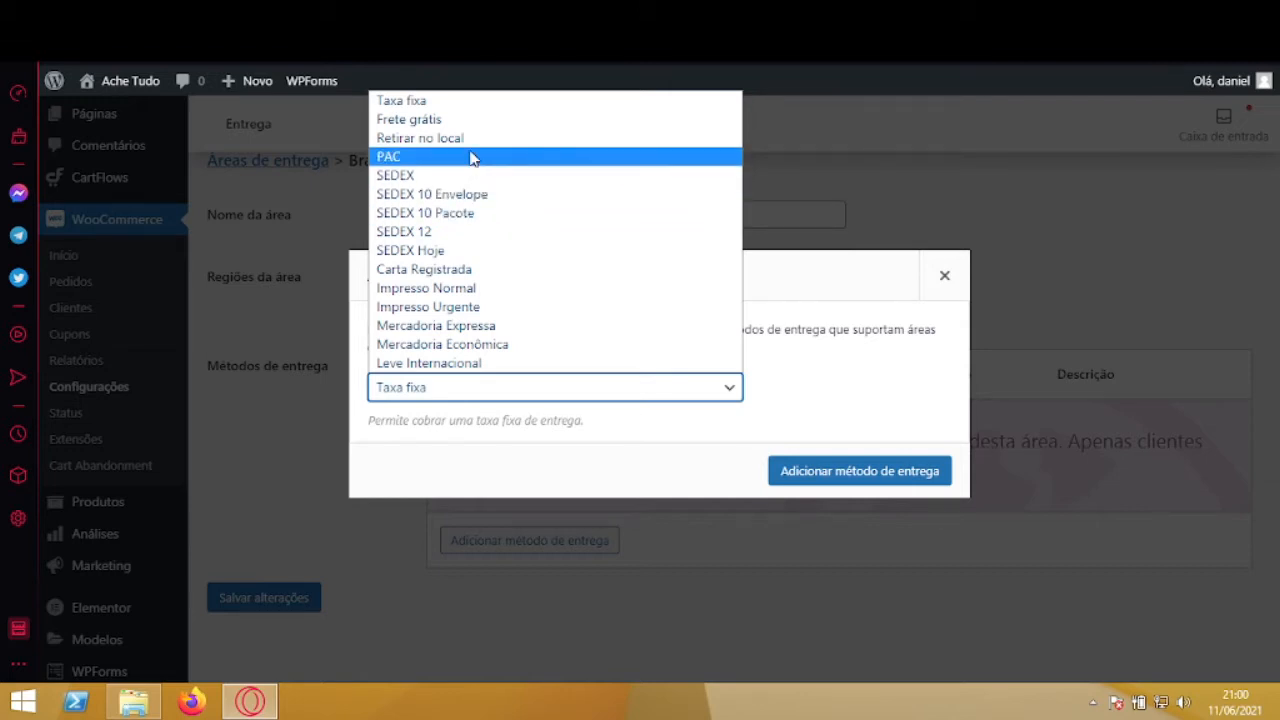
pyautogui.click(407, 160)
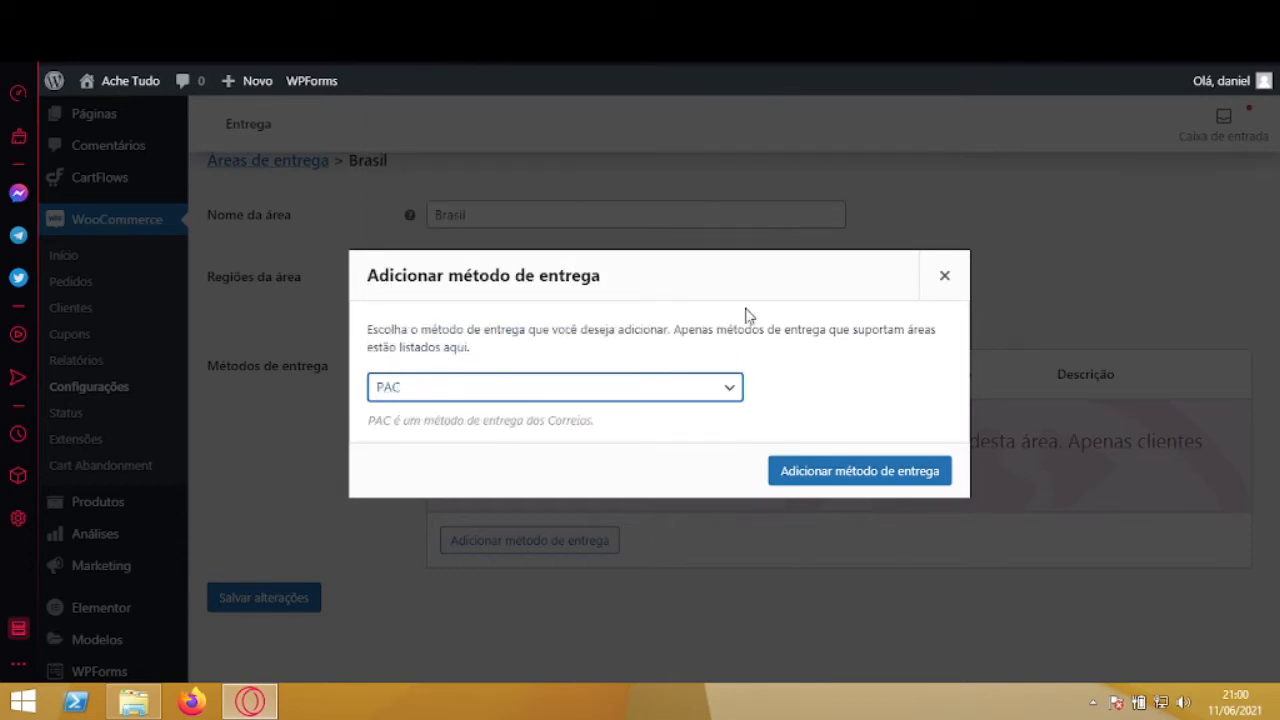
pyautogui.click(845, 478)
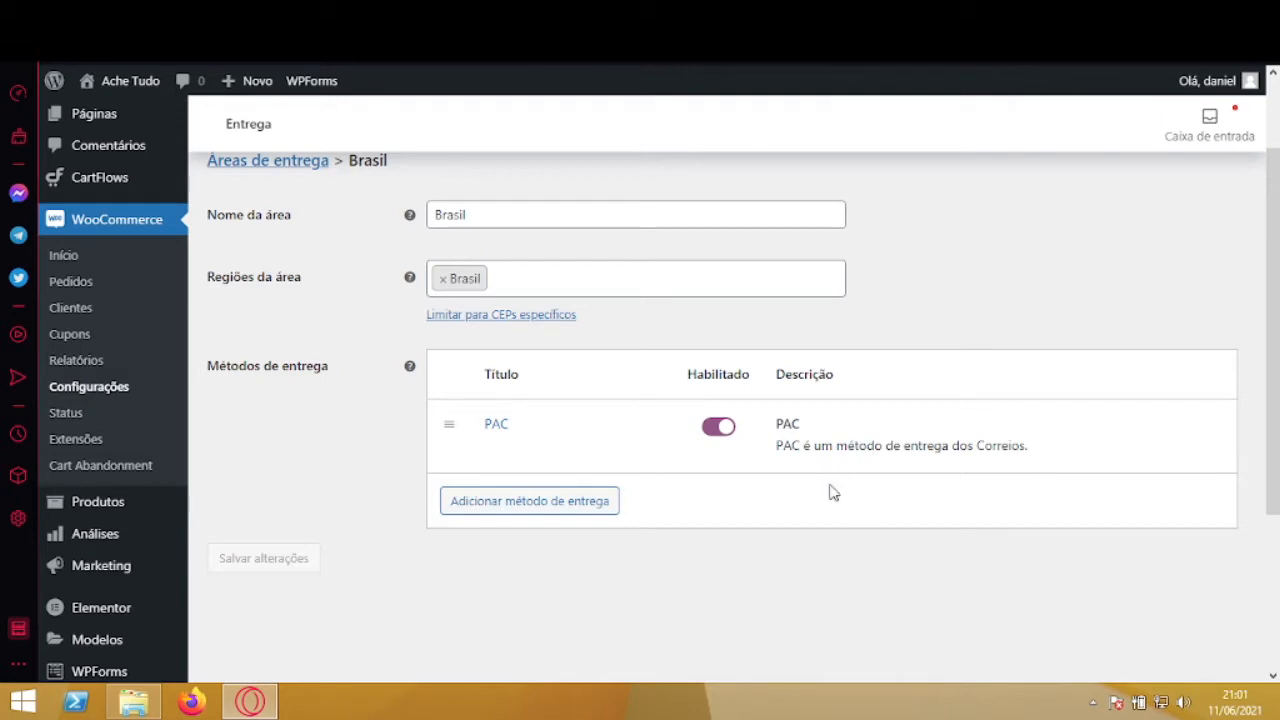
# - Open the PAC method's settings and review its activation, title and origin postal code
pyautogui.moveTo(523, 431)
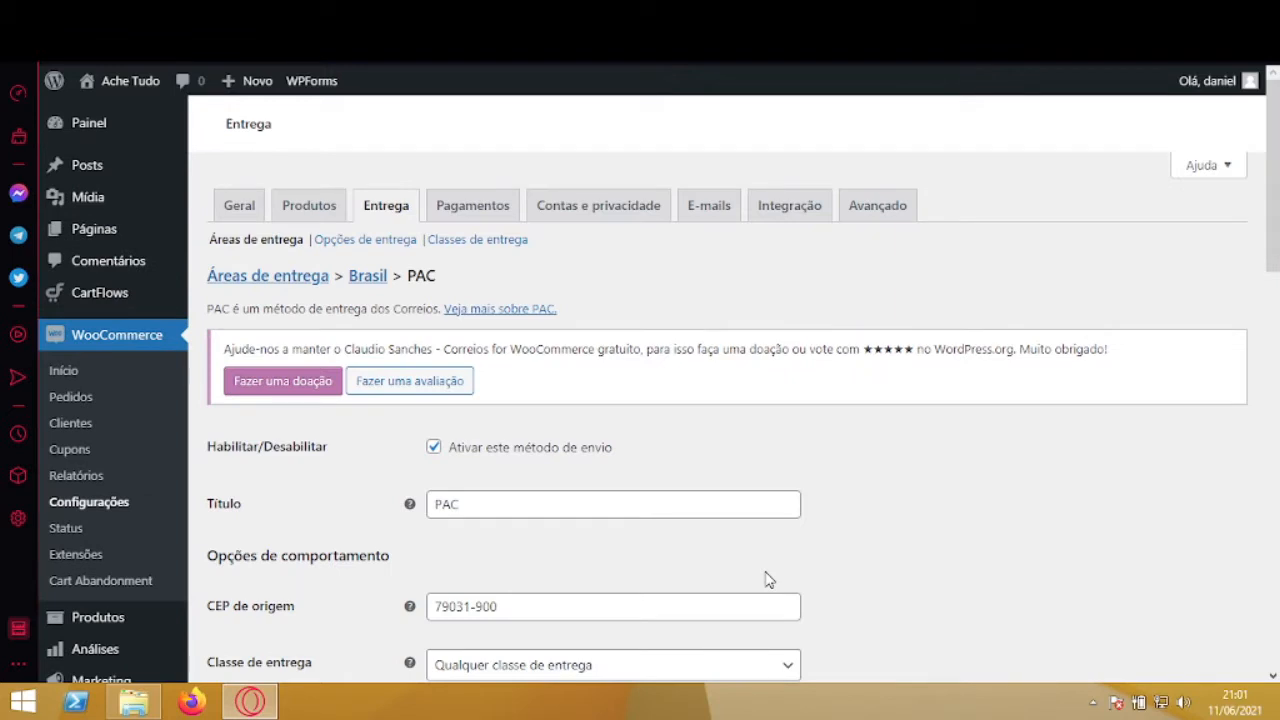
pyautogui.moveTo(1276, 156); pyautogui.dragTo(1276, 262)
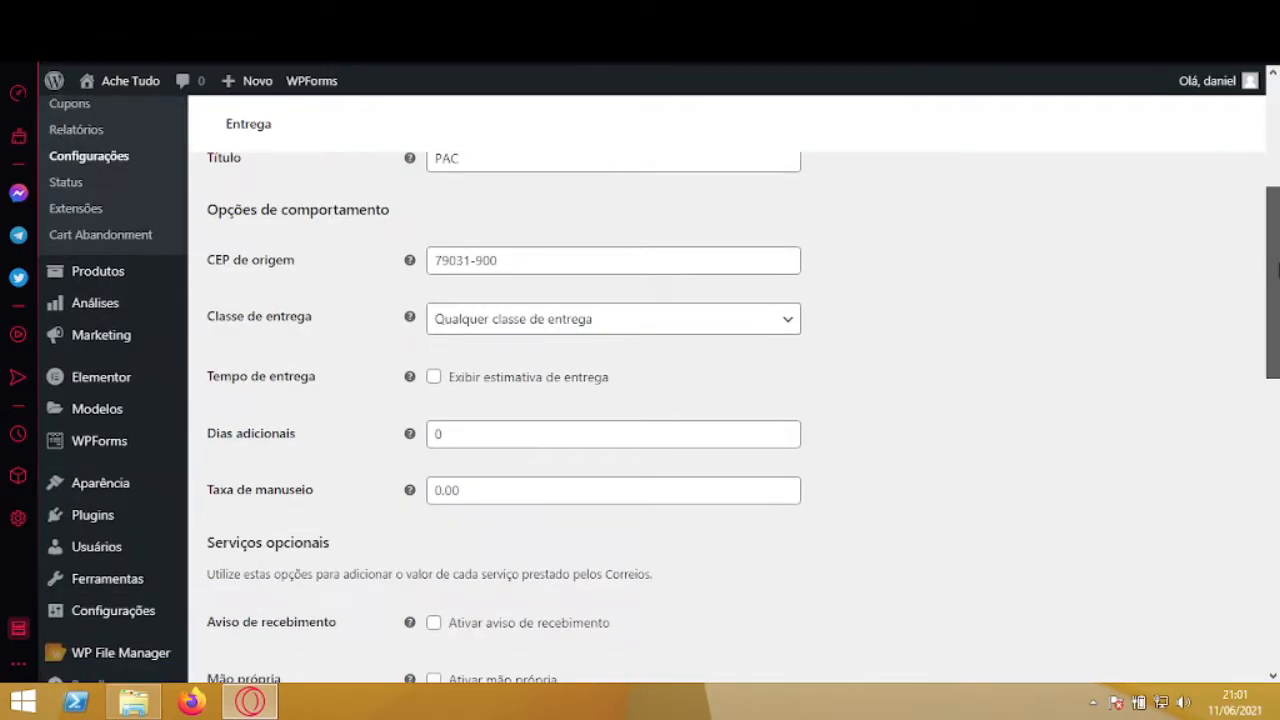
pyautogui.scroll(2, 553, 303)
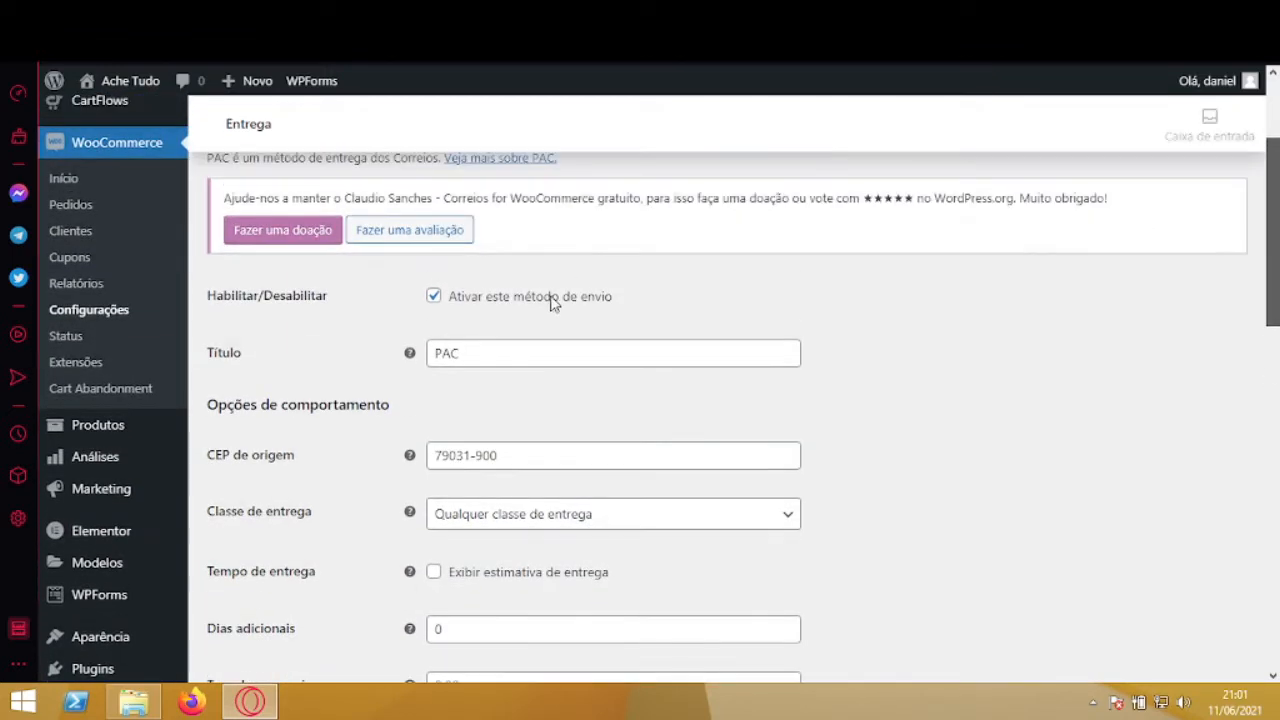
pyautogui.scroll(-1, 553, 303)
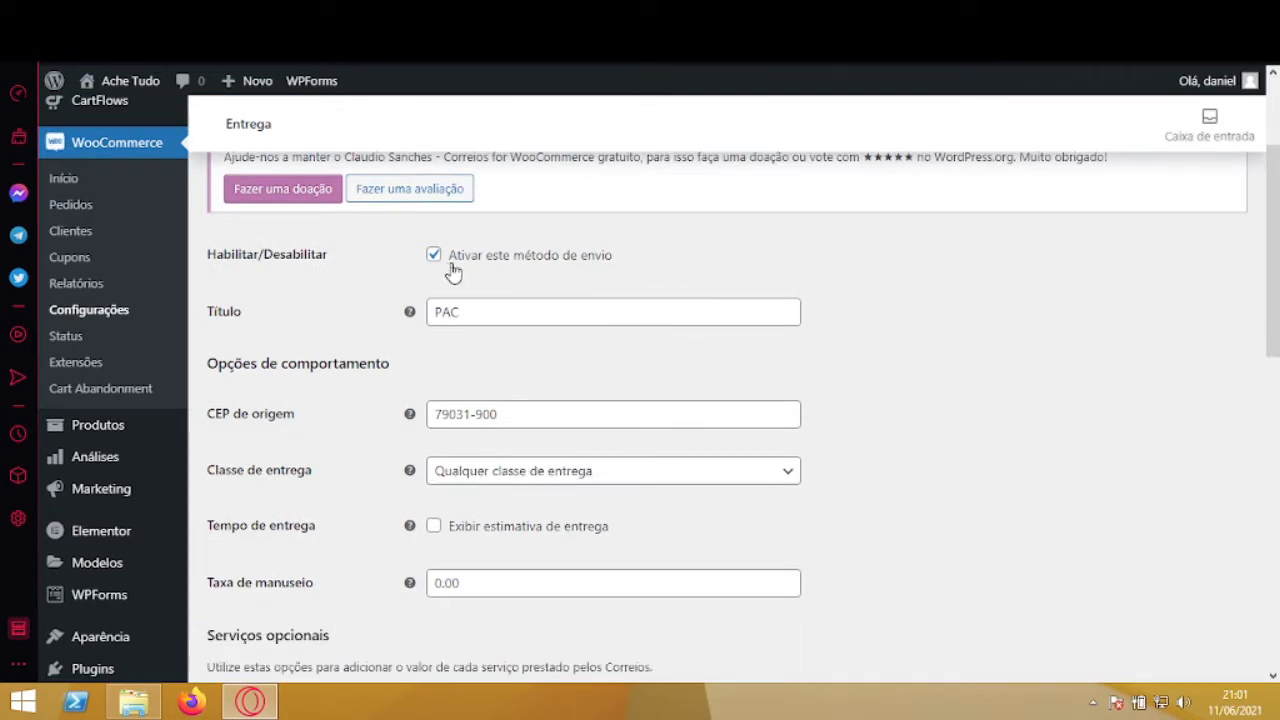
pyautogui.moveTo(480, 317); pyautogui.dragTo(371, 323)
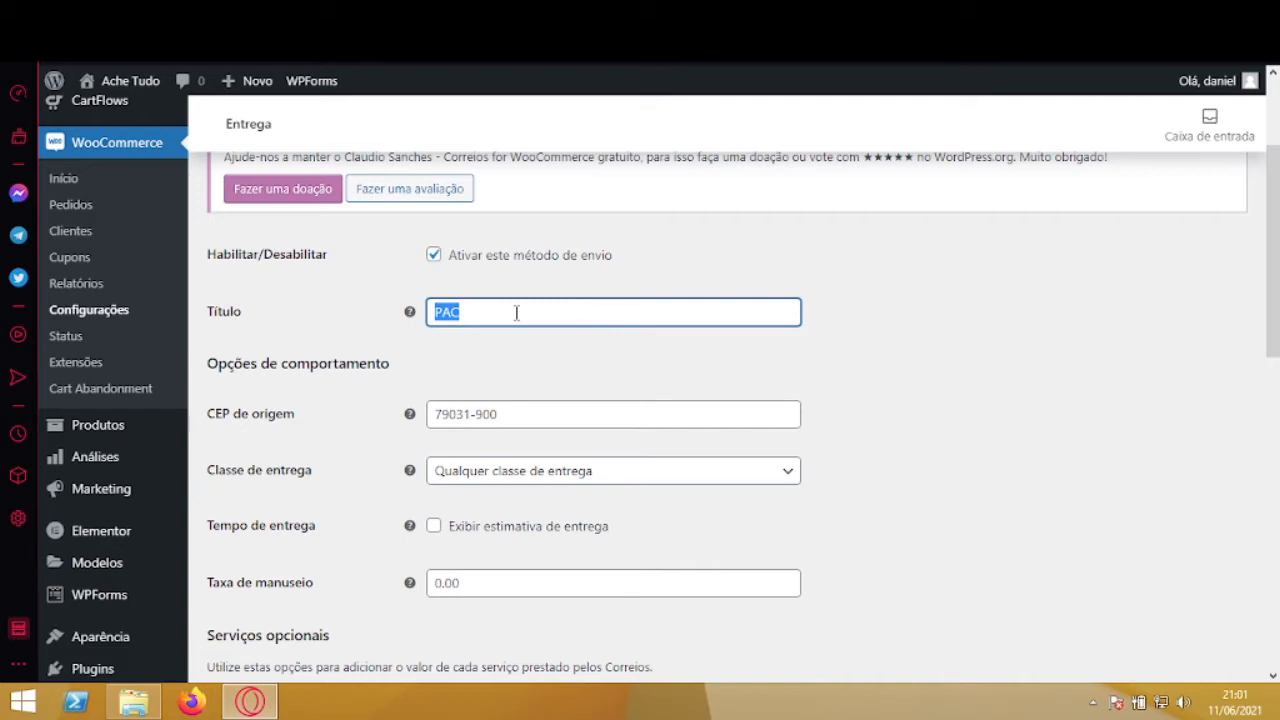
pyautogui.moveTo(524, 418); pyautogui.dragTo(430, 414)
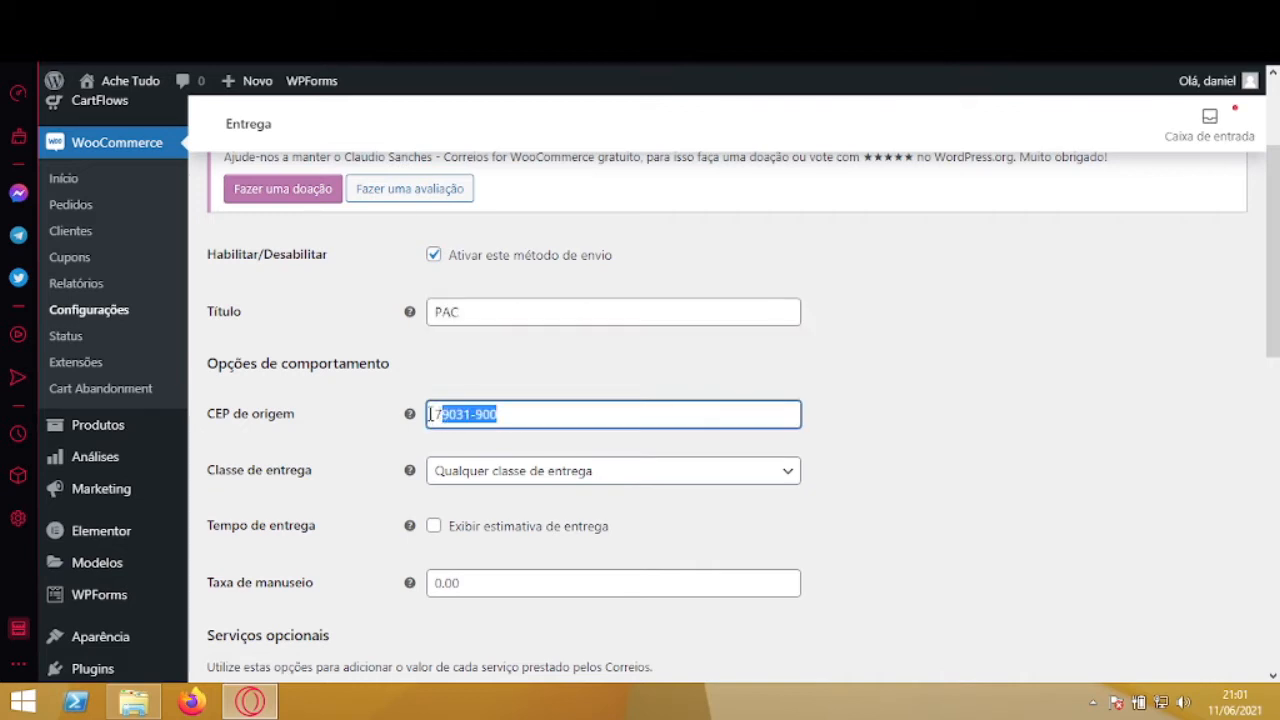
pyautogui.click(535, 388)
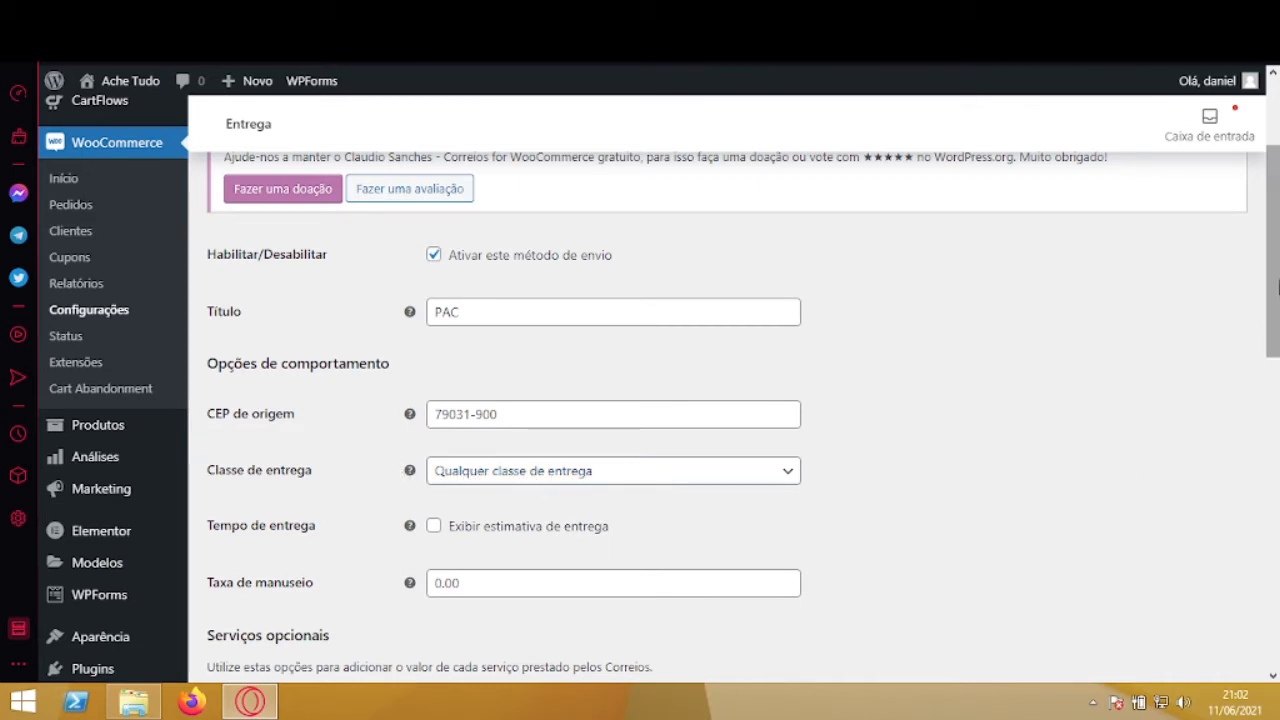
# - Enable the delivery estimate for PAC with 1 additional day and set the handling fee to 2.00
pyautogui.moveTo(1278, 287); pyautogui.dragTo(1273, 330)
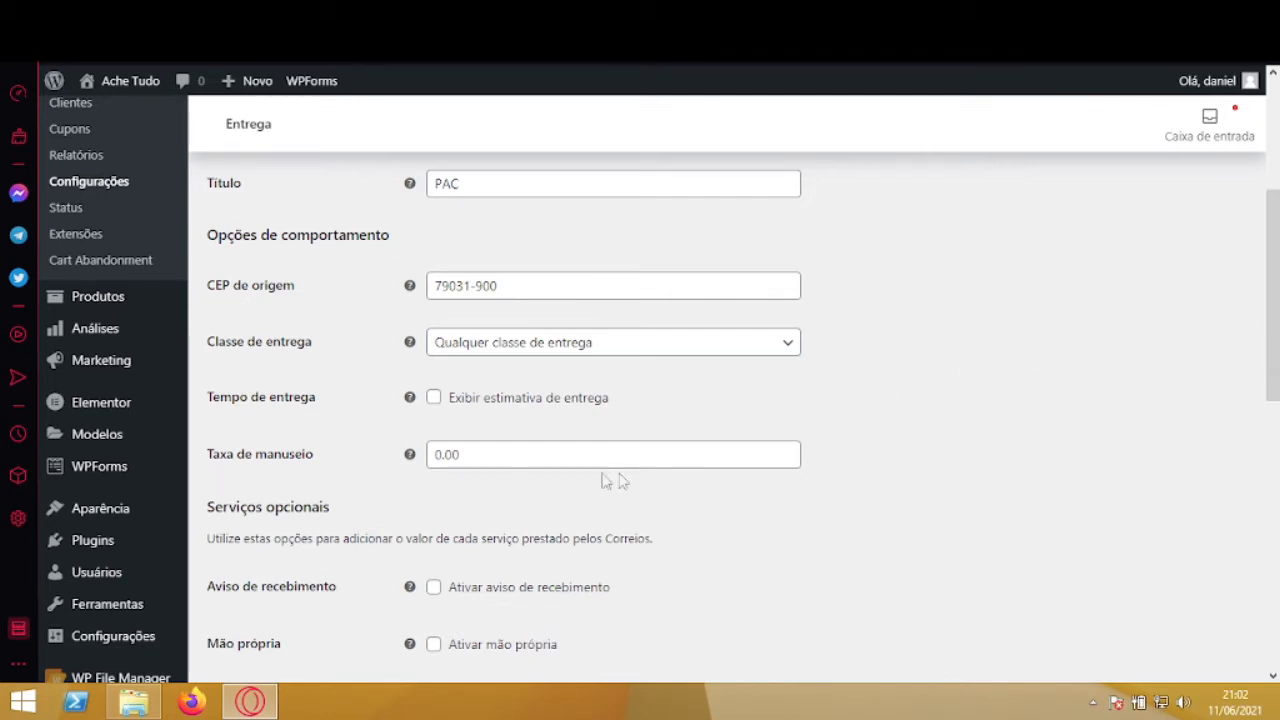
pyautogui.click(434, 400)
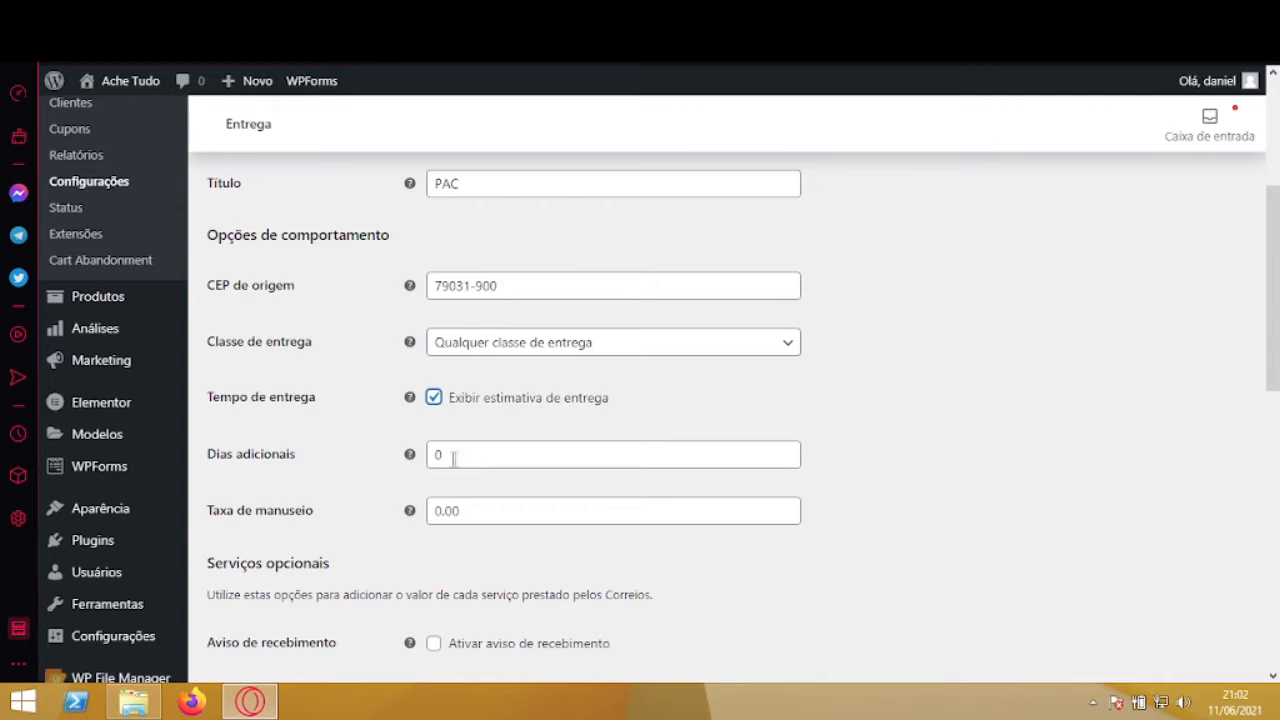
pyautogui.press('Tab')
pyautogui.moveTo(410, 456)
pyautogui.write('1')
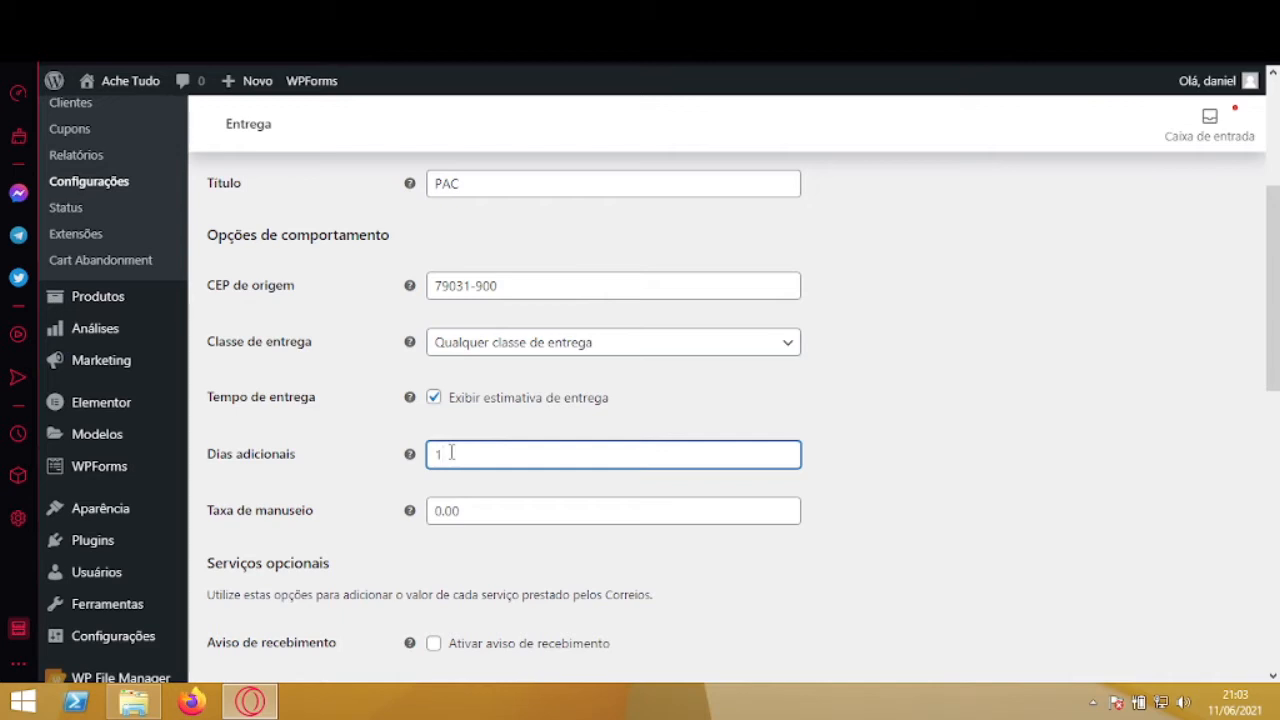
pyautogui.click(479, 515)
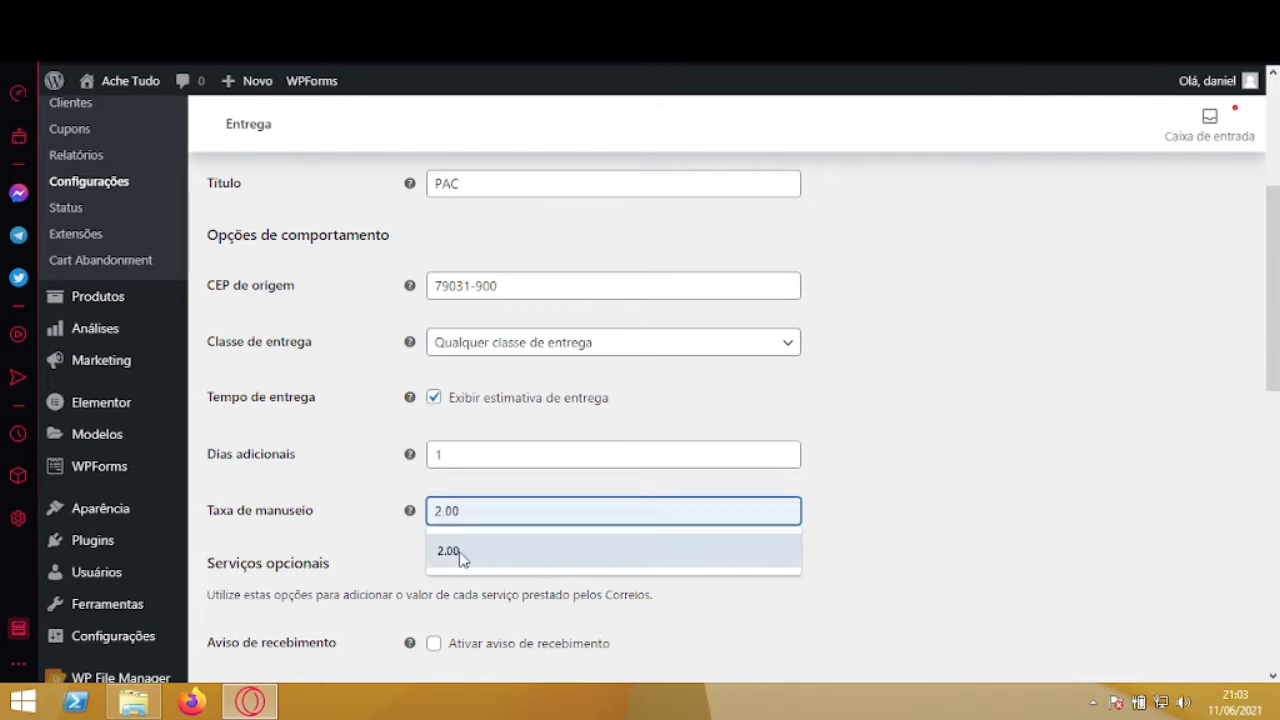
pyautogui.click(455, 553)
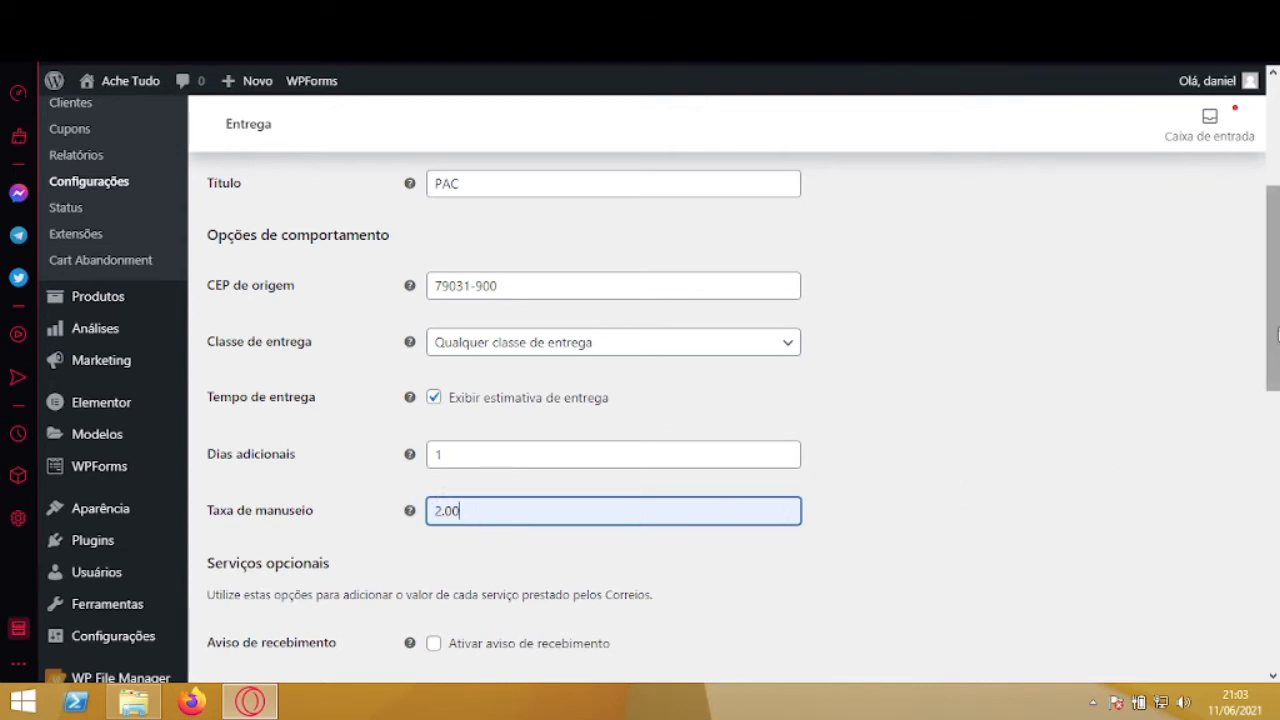
# - Switch the PAC service type to Corporativo to view its extra fields, and return it to Convencional
pyautogui.moveTo(1276, 340); pyautogui.dragTo(1276, 449)
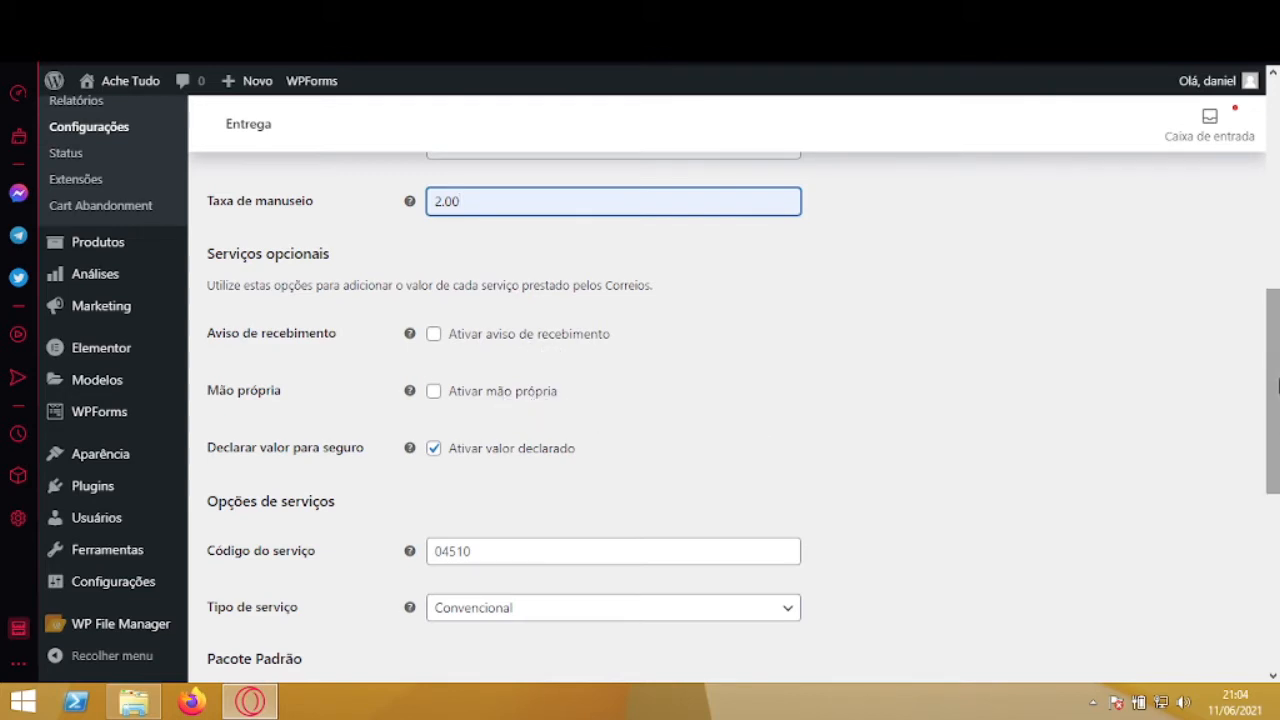
pyautogui.scroll(-1, 1277, 385)
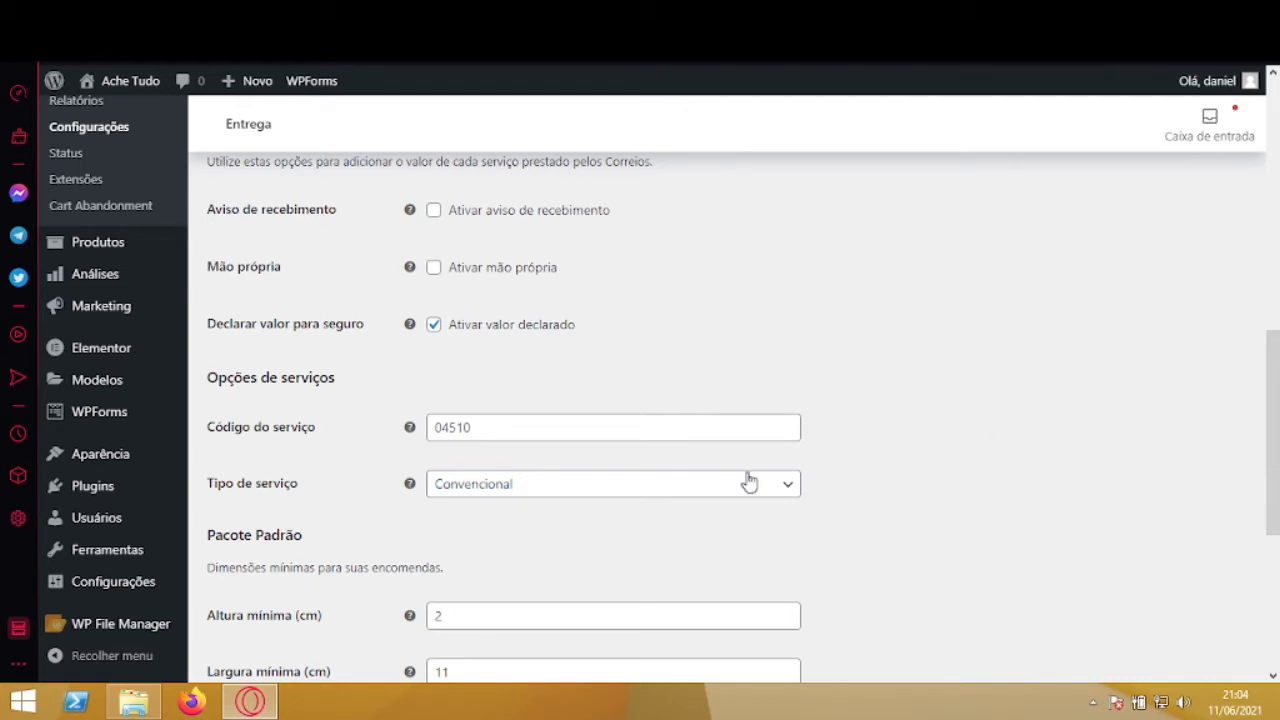
pyautogui.click(713, 490)
pyautogui.click(504, 548)
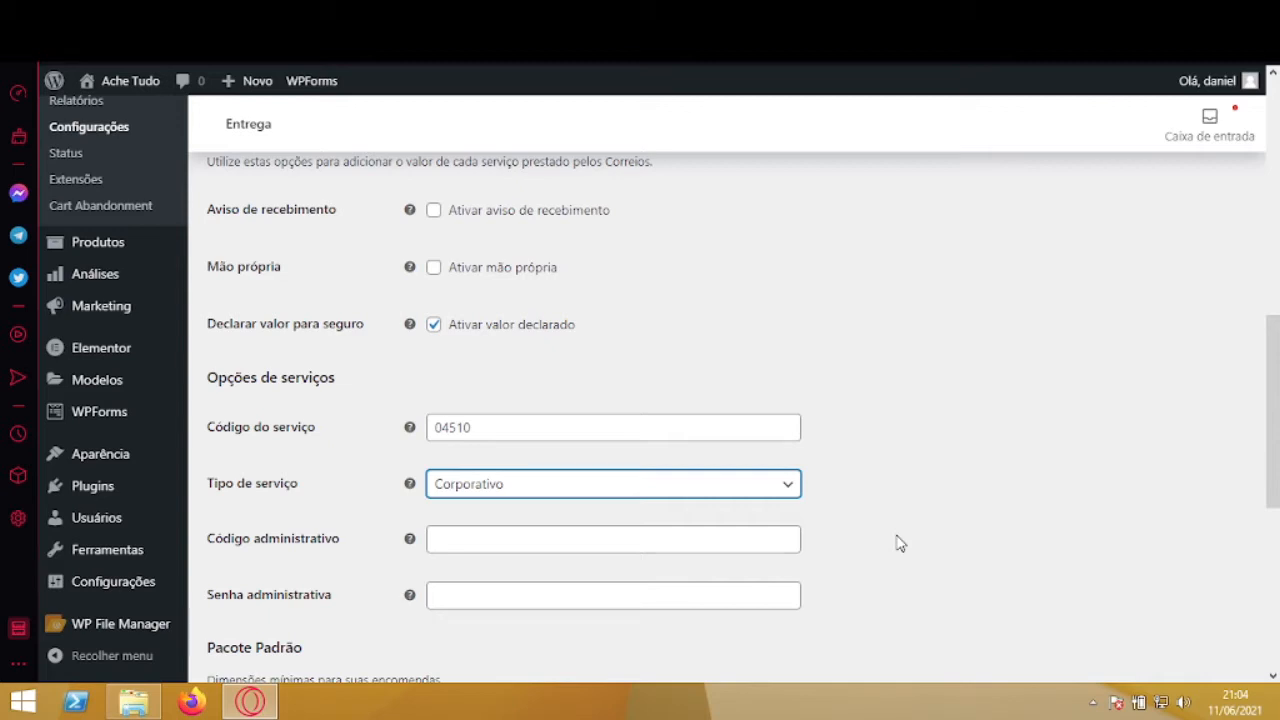
pyautogui.click(670, 490)
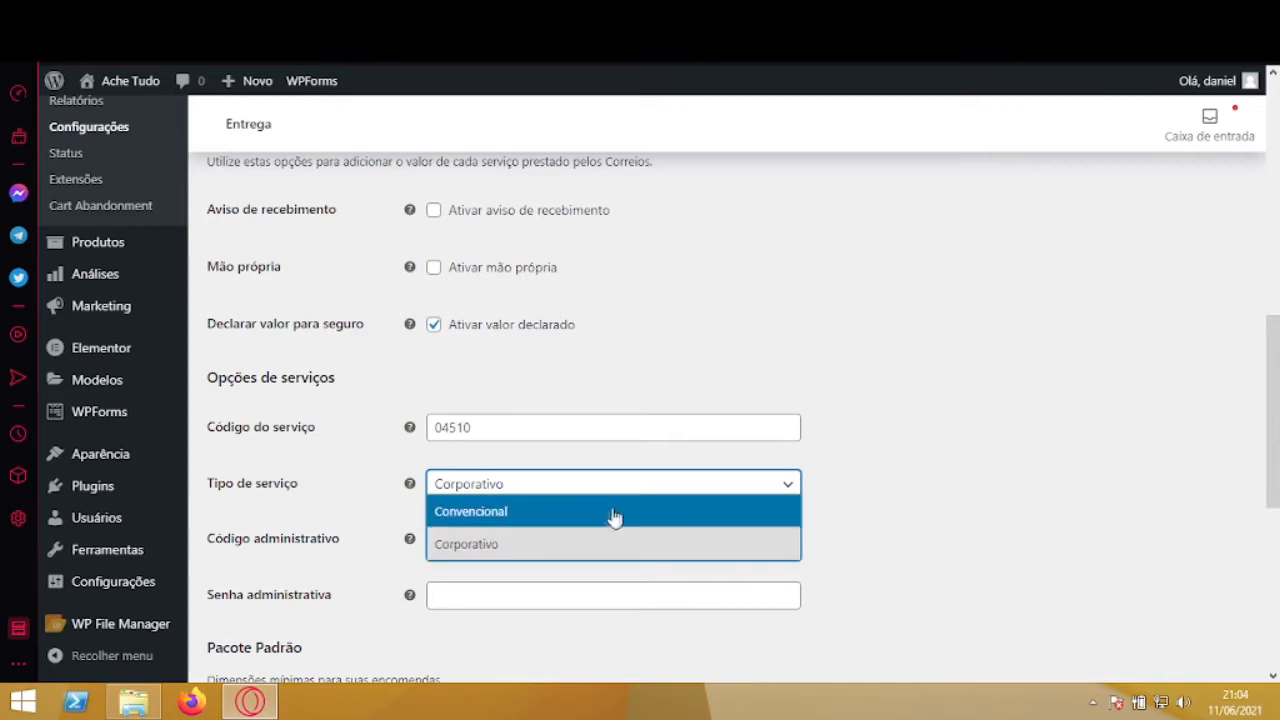
pyautogui.click(654, 515)
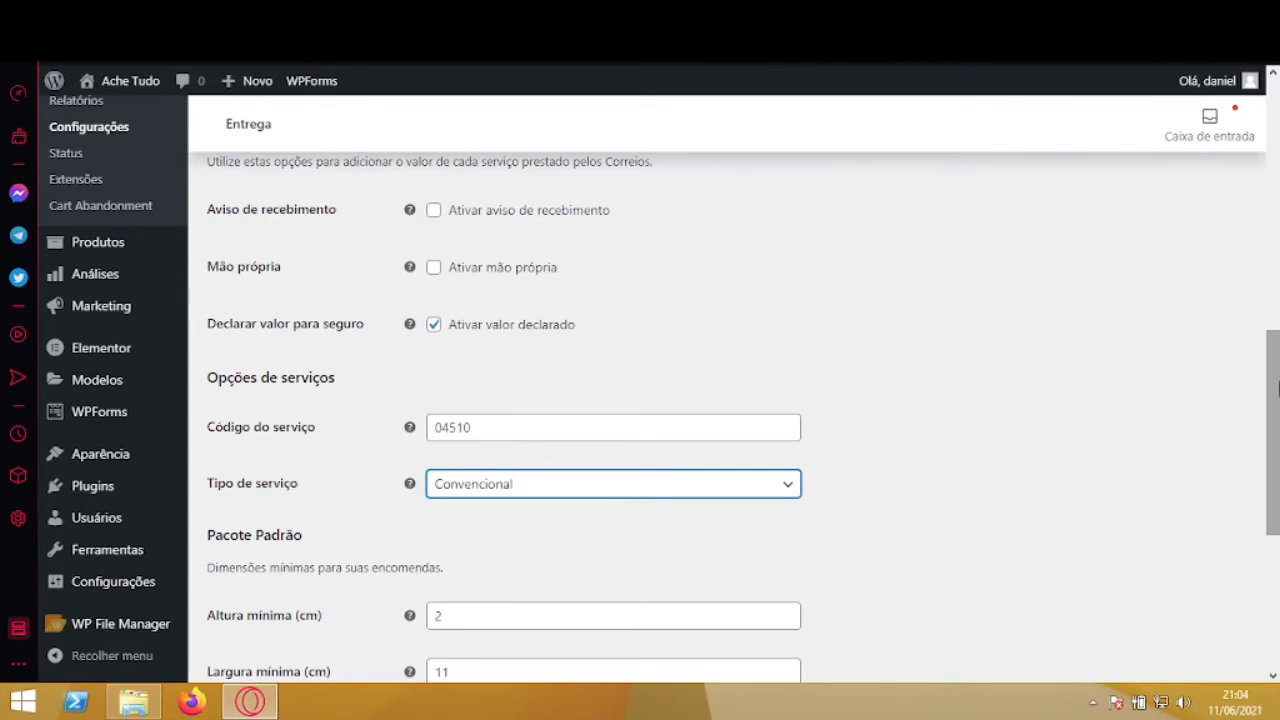
# - Review PAC's default package settings: minimum height, width, length and extra weight
pyautogui.scroll(-3, 1275, 452)
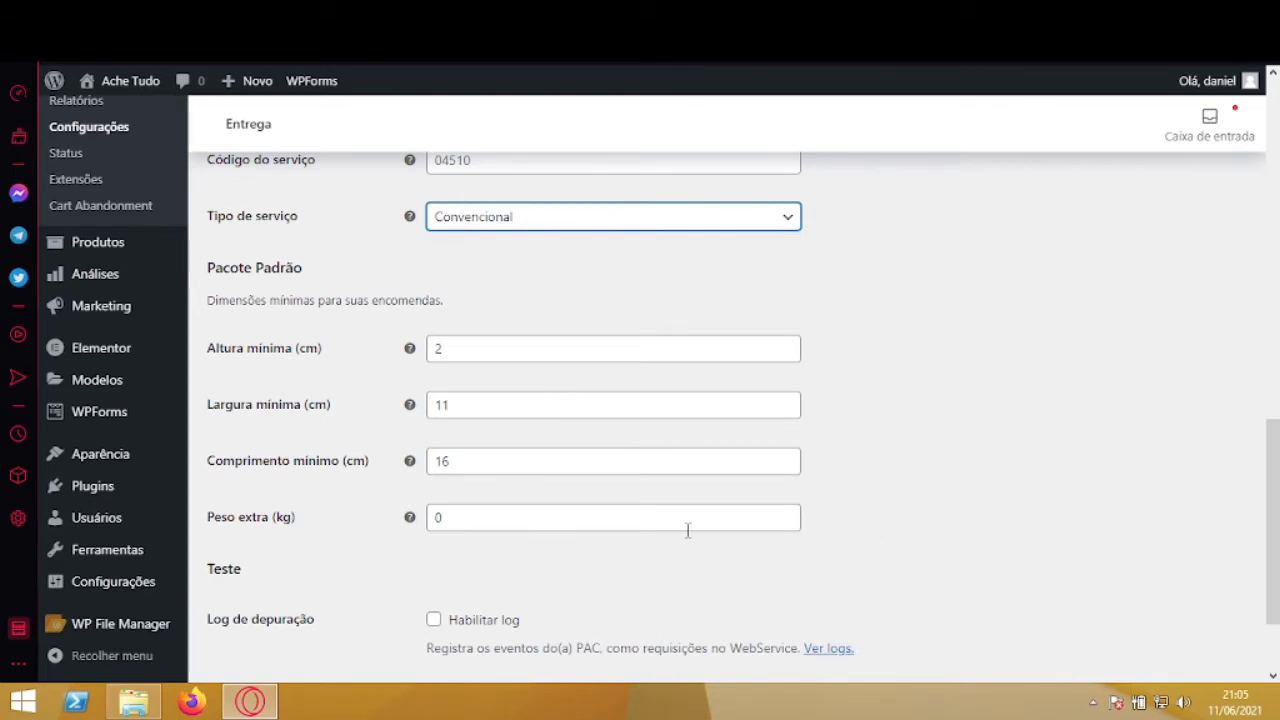
pyautogui.moveTo(296, 348); pyautogui.dragTo(322, 352)
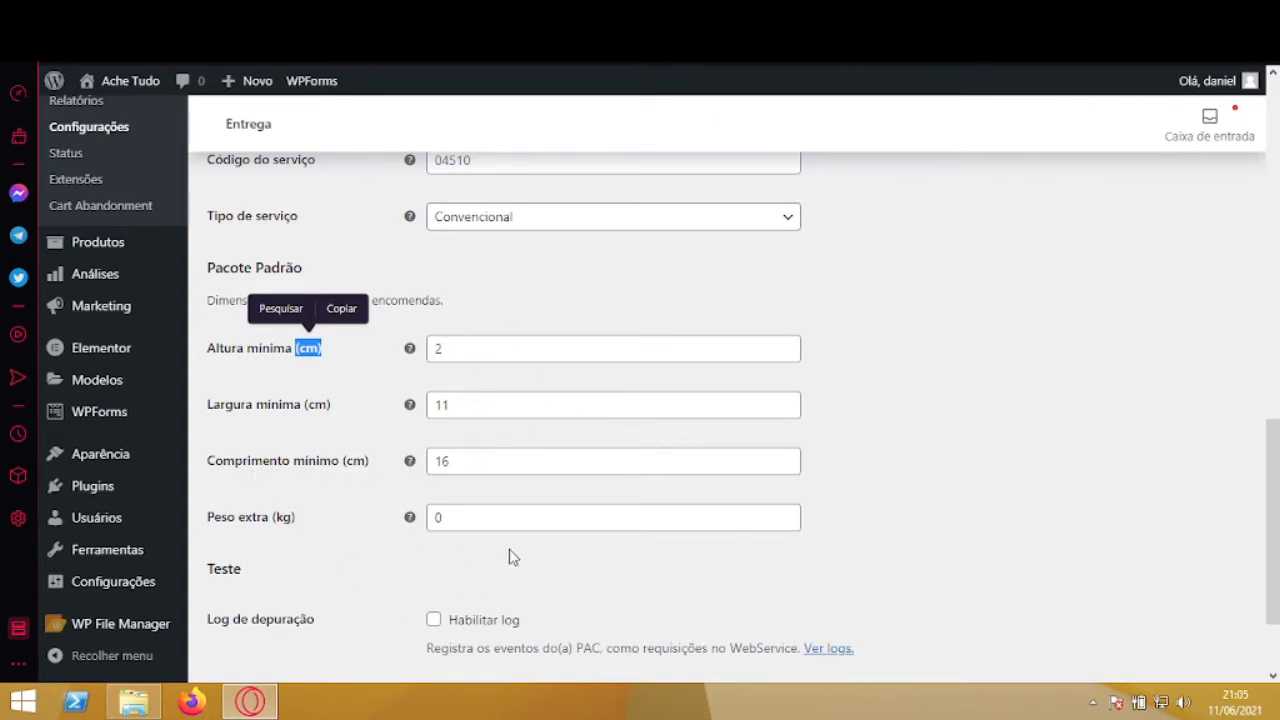
pyautogui.moveTo(458, 517); pyautogui.dragTo(420, 516)
pyautogui.click(329, 516)
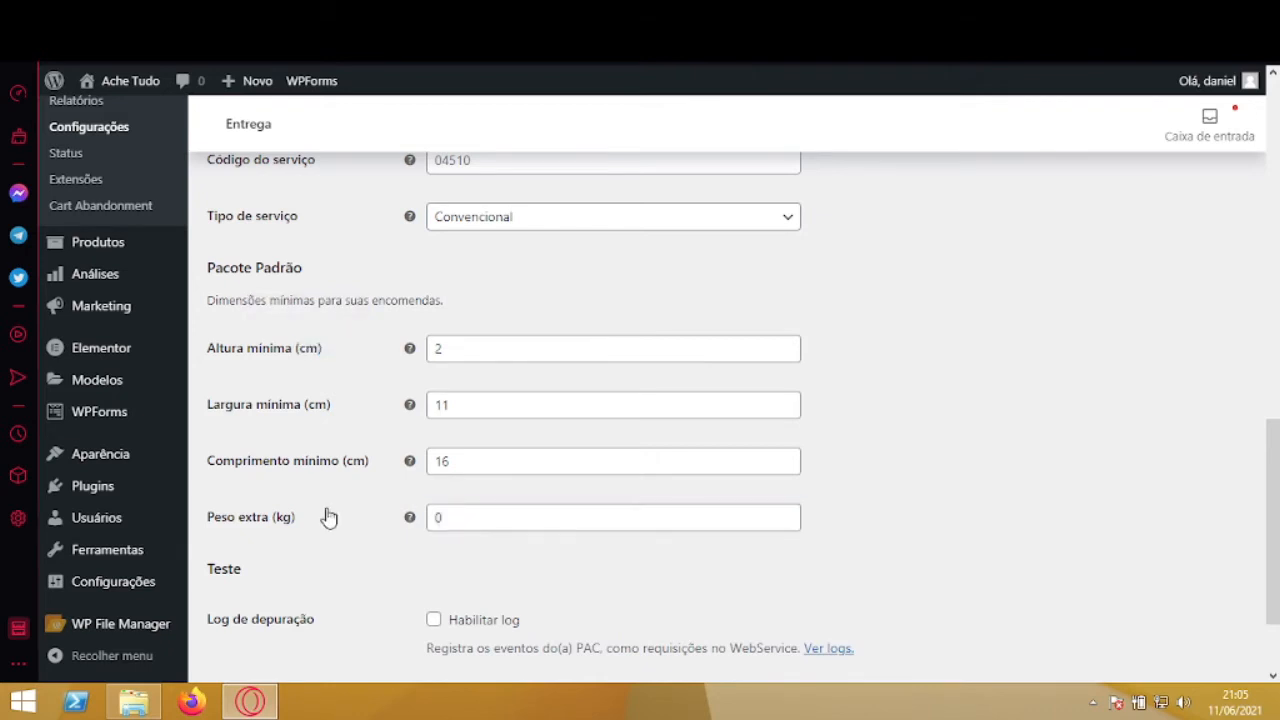
pyautogui.press('Tab')
pyautogui.click(450, 519)
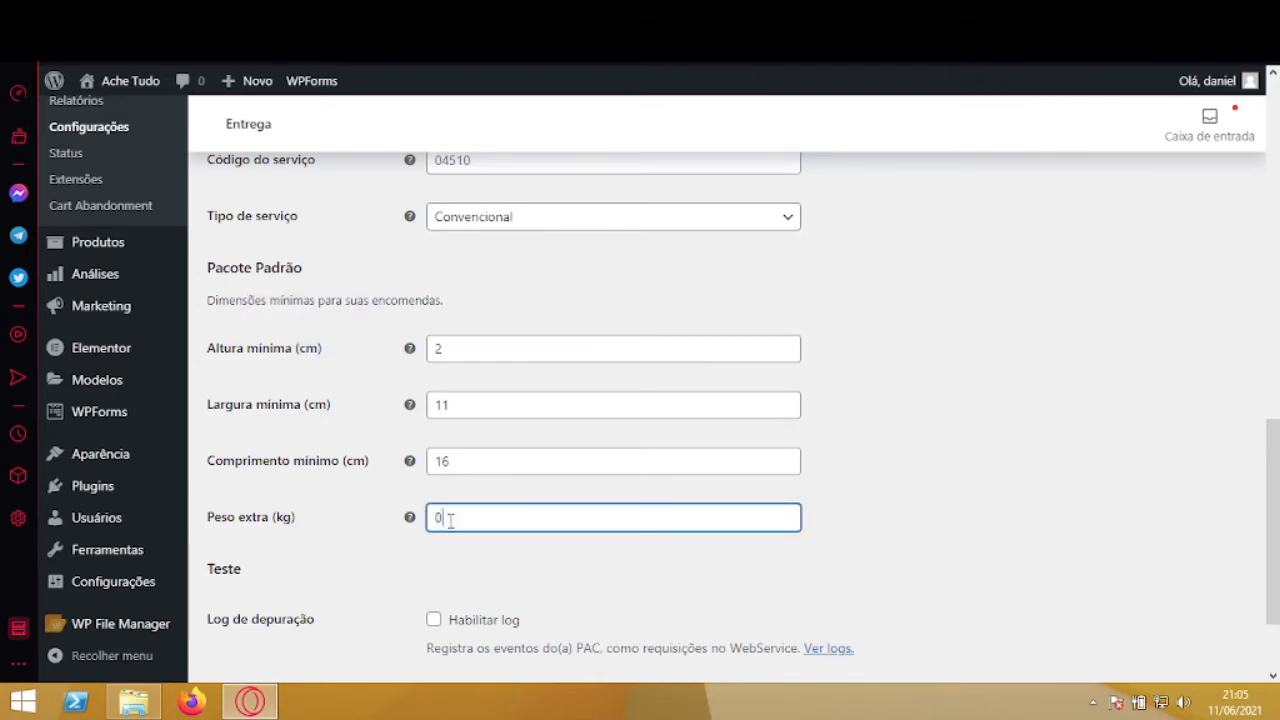
pyautogui.click(456, 566)
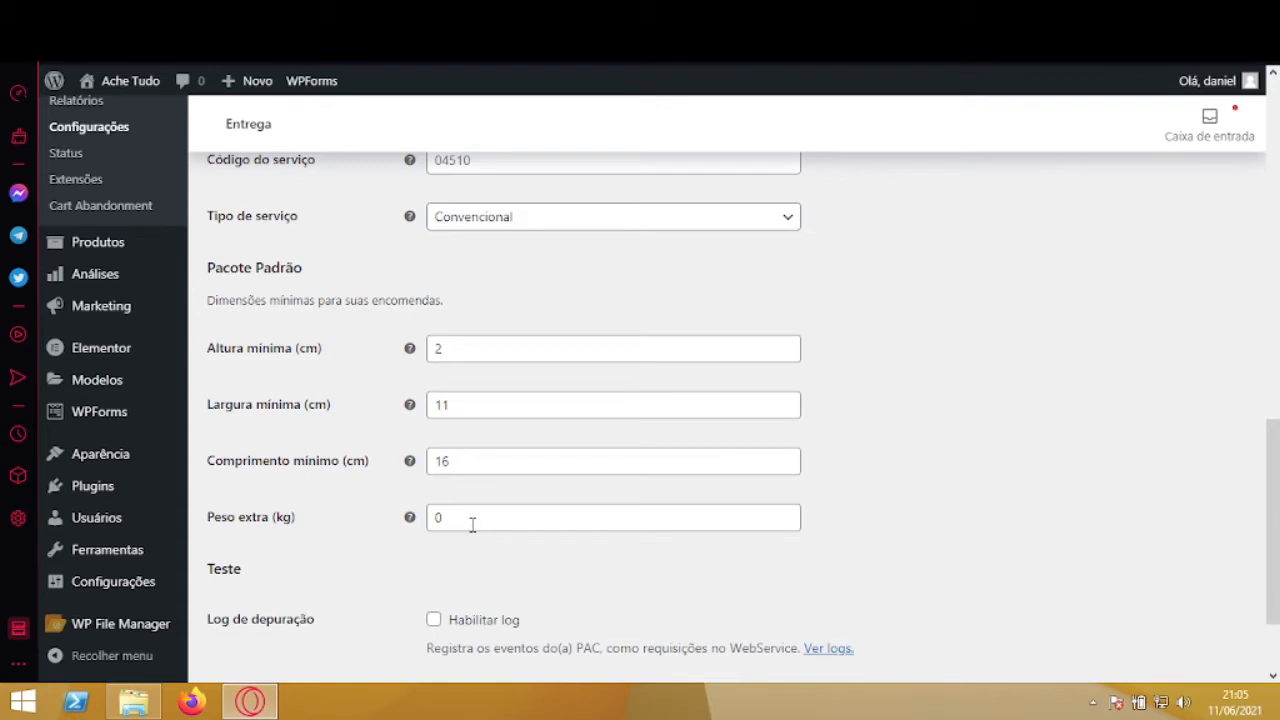
# - Enable the debug log for PAC and save the method's settings
pyautogui.click(433, 622)
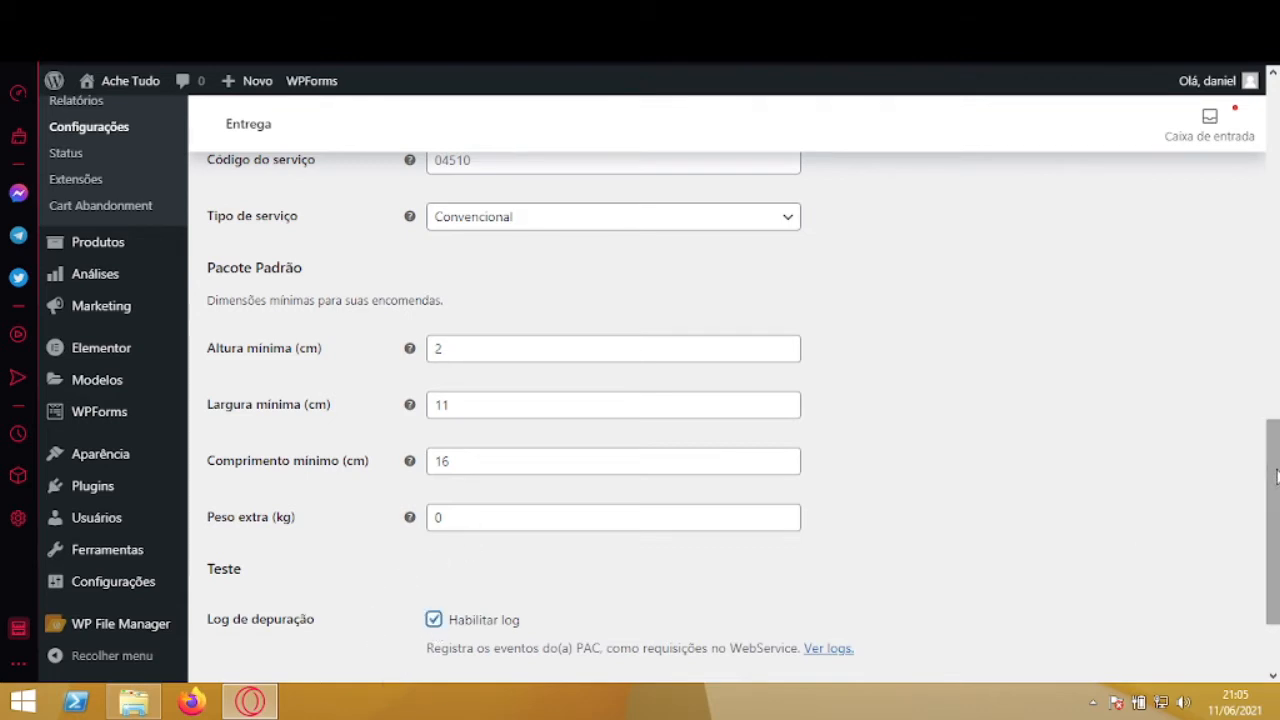
pyautogui.moveTo(1276, 476); pyautogui.dragTo(1268, 557)
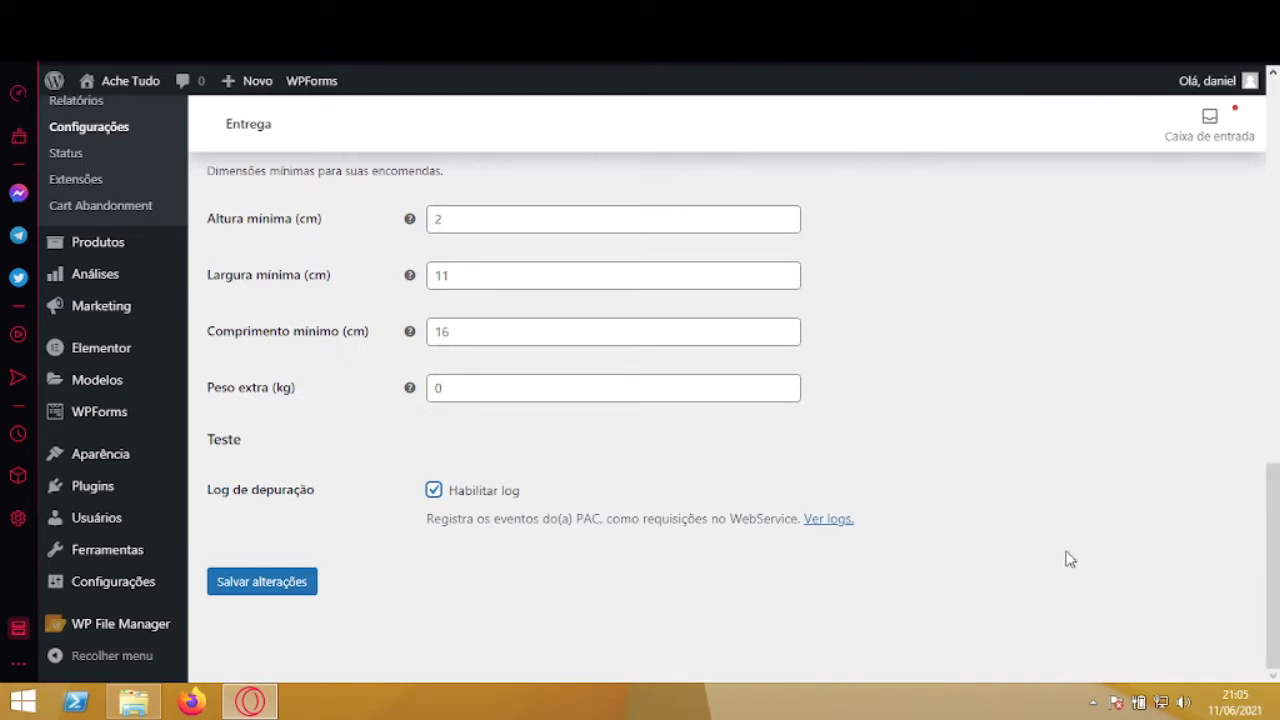
pyautogui.click(279, 594)
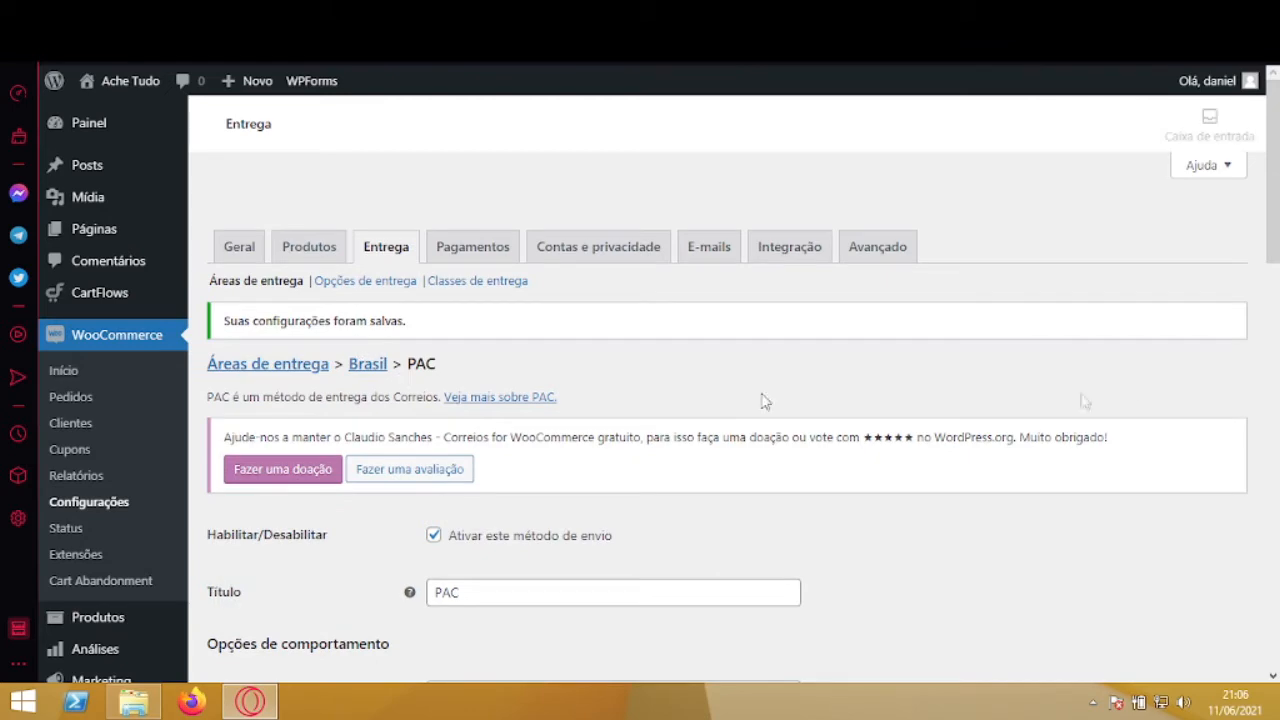
# - Return to the Brasil zone and add SEDEX as a shipping method
pyautogui.scroll(-1, 560, 284)
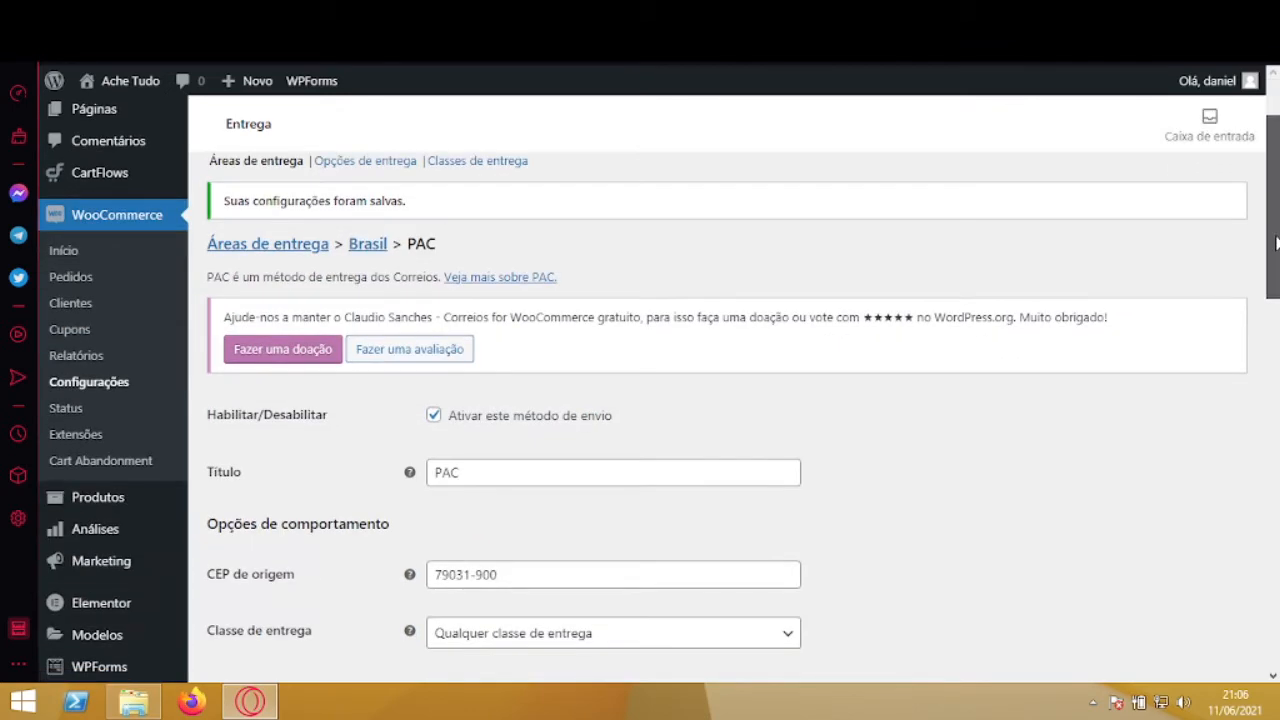
pyautogui.click(368, 245)
pyautogui.scroll(-1, 757, 260)
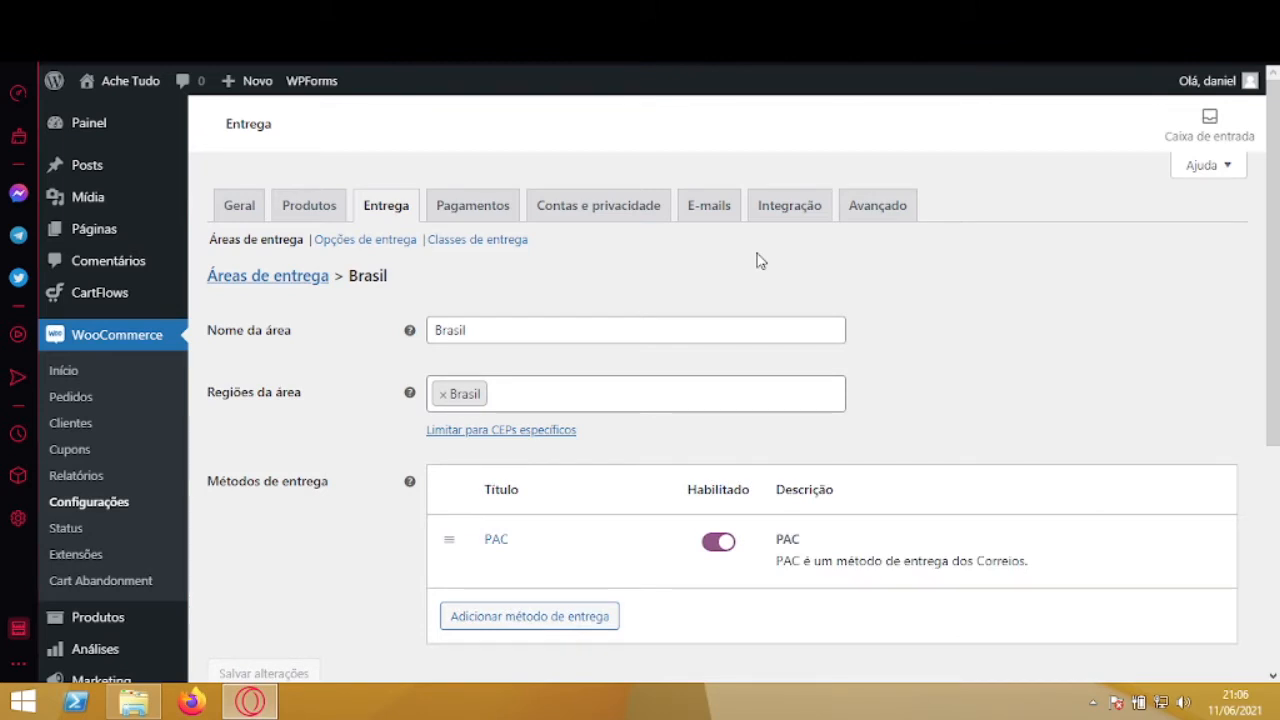
pyautogui.moveTo(535, 567)
pyautogui.click(524, 618)
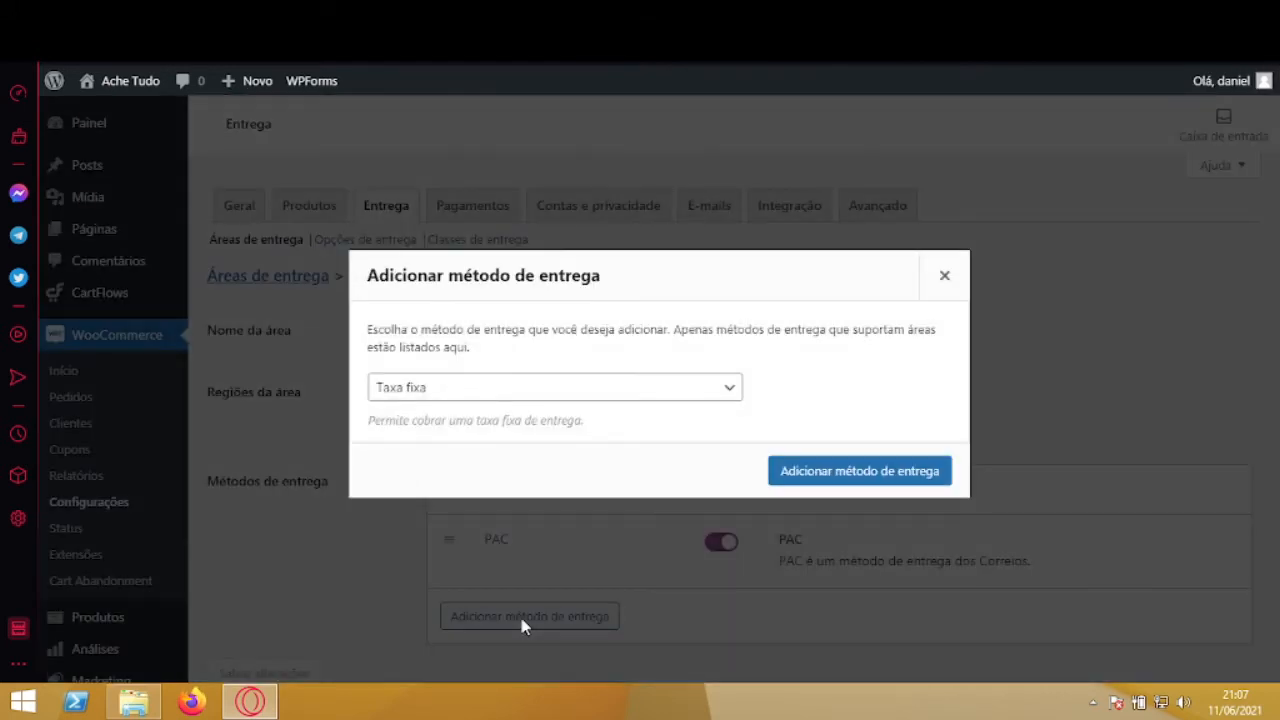
pyautogui.click(629, 397)
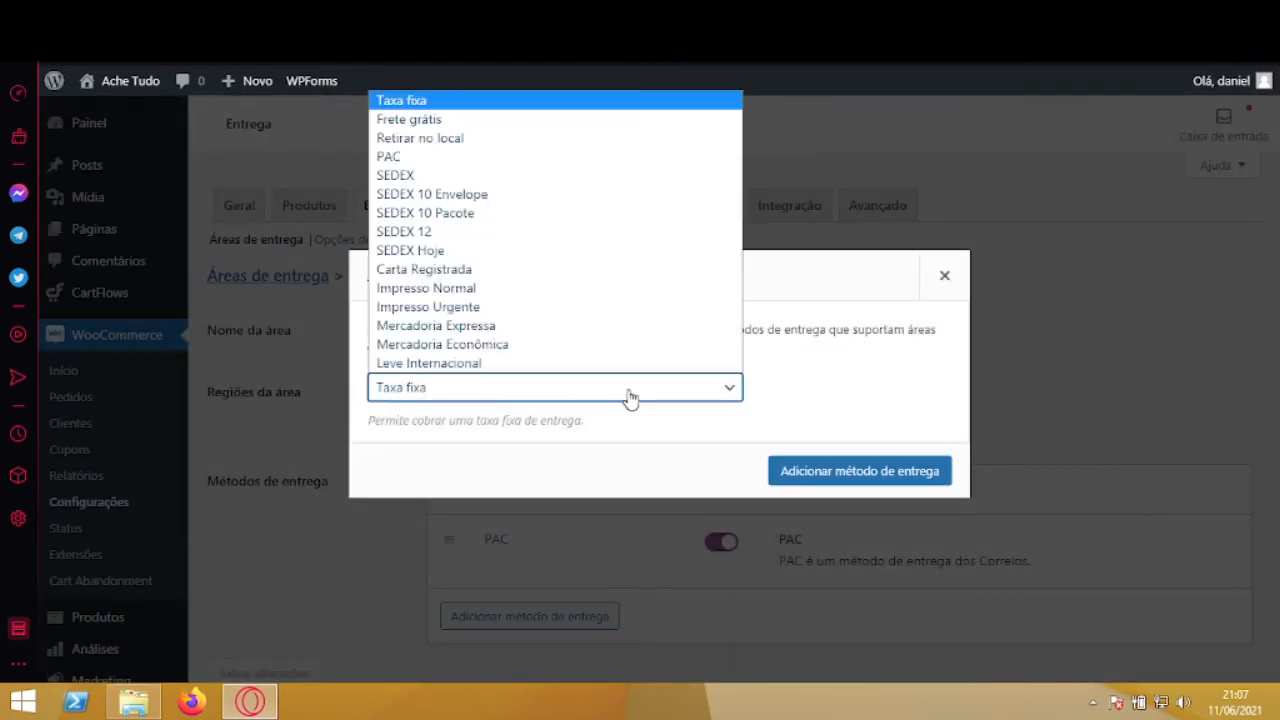
pyautogui.click(450, 176)
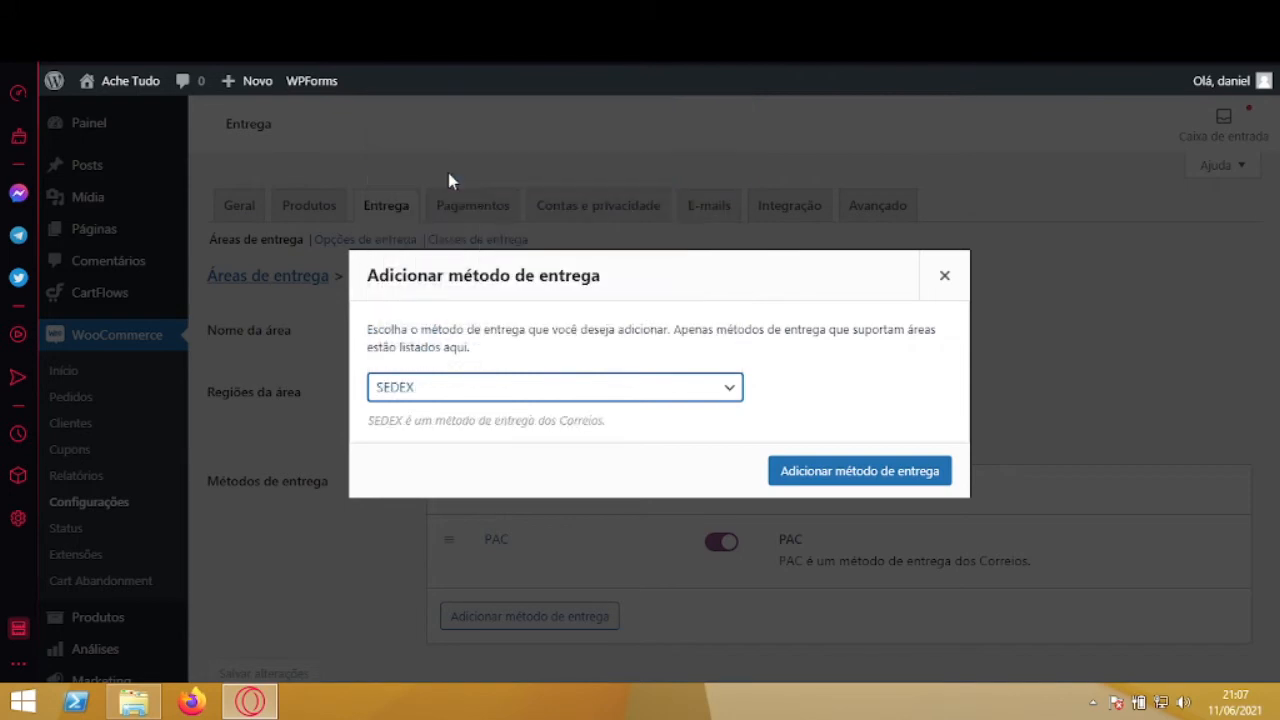
pyautogui.click(826, 475)
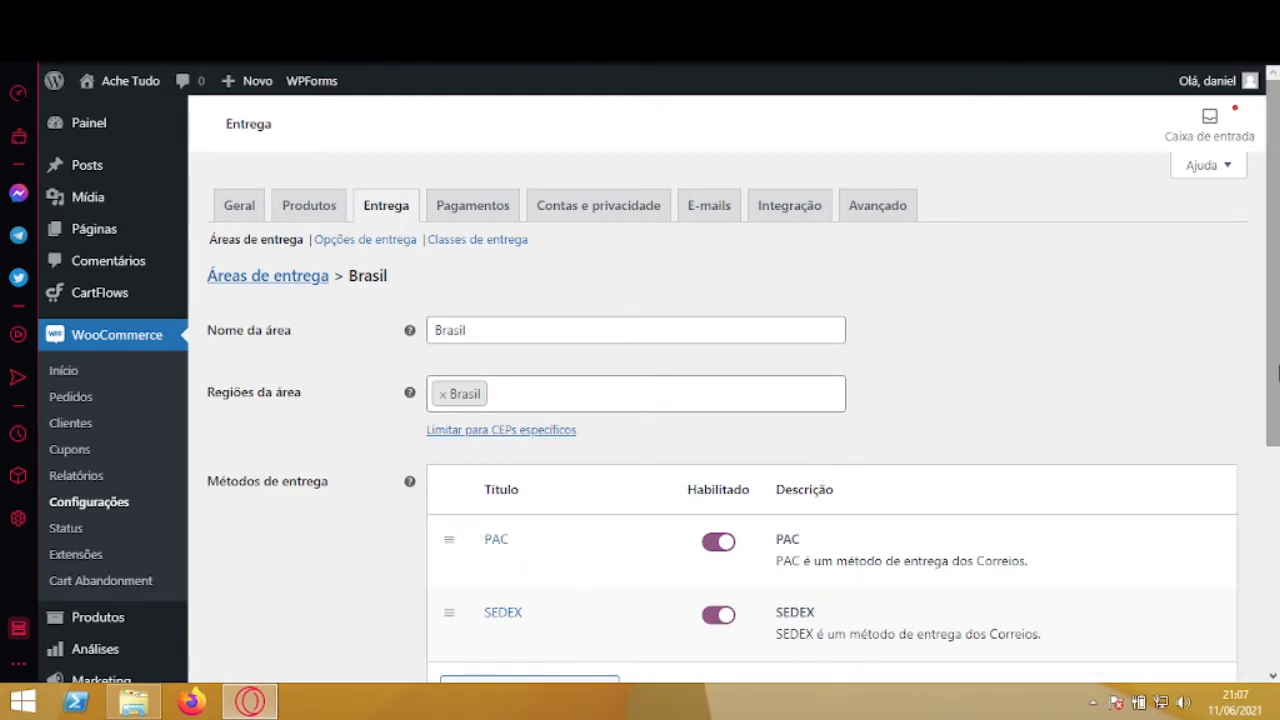
# - Open the settings of the SEDEX shipping method and review its behaviour options
pyautogui.scroll(-2, 1276, 395)
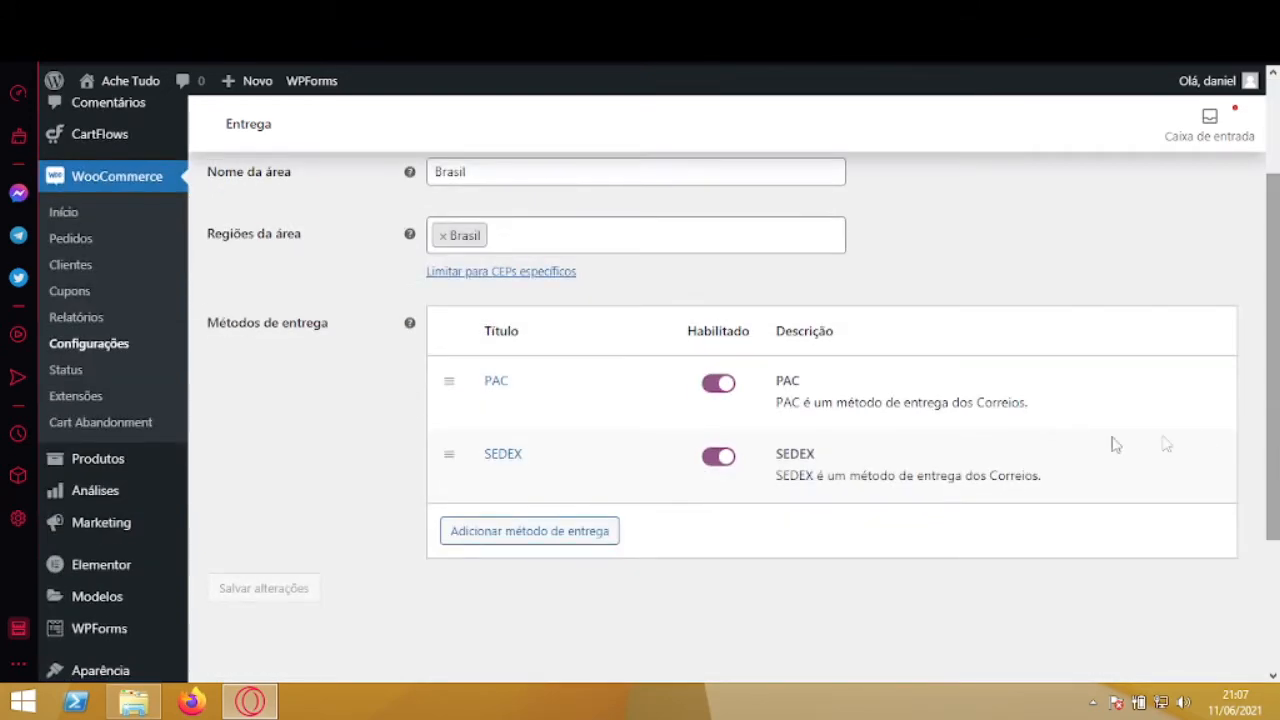
pyautogui.click(498, 482)
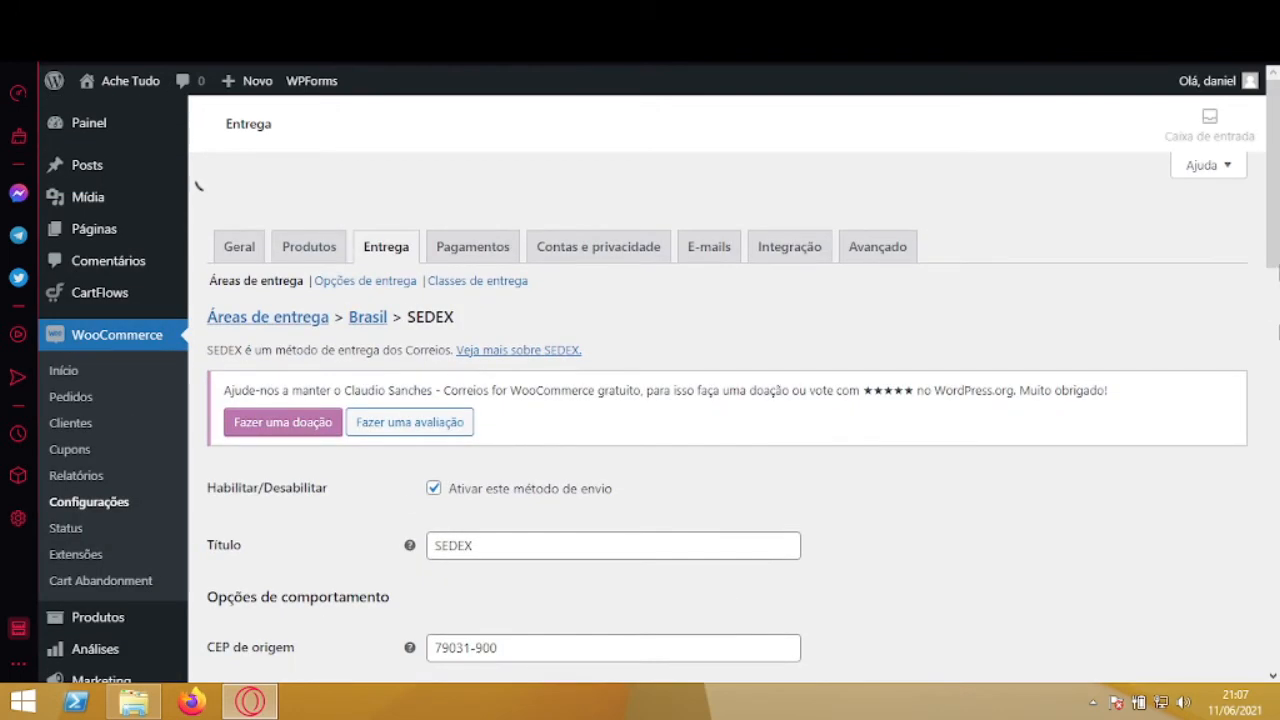
pyautogui.moveTo(1275, 253); pyautogui.dragTo(1275, 258)
pyautogui.scroll(-3, 428, 297)
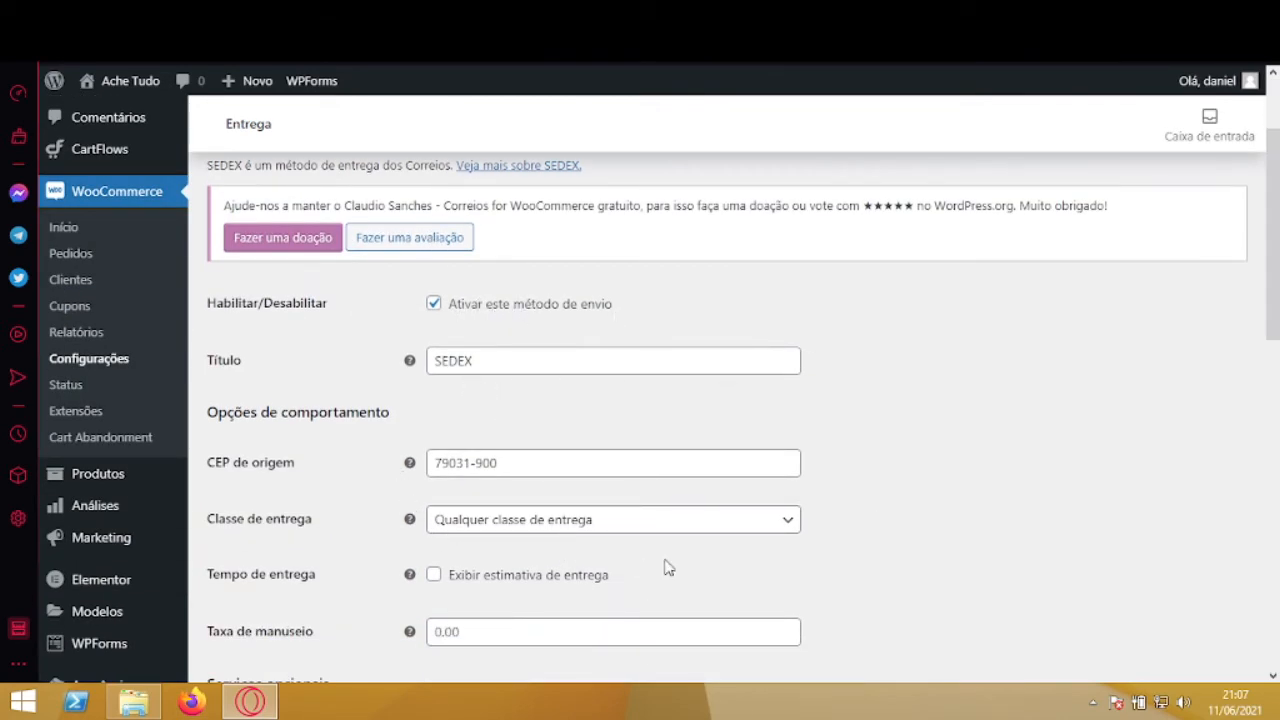
pyautogui.scroll(-3, 1276, 270)
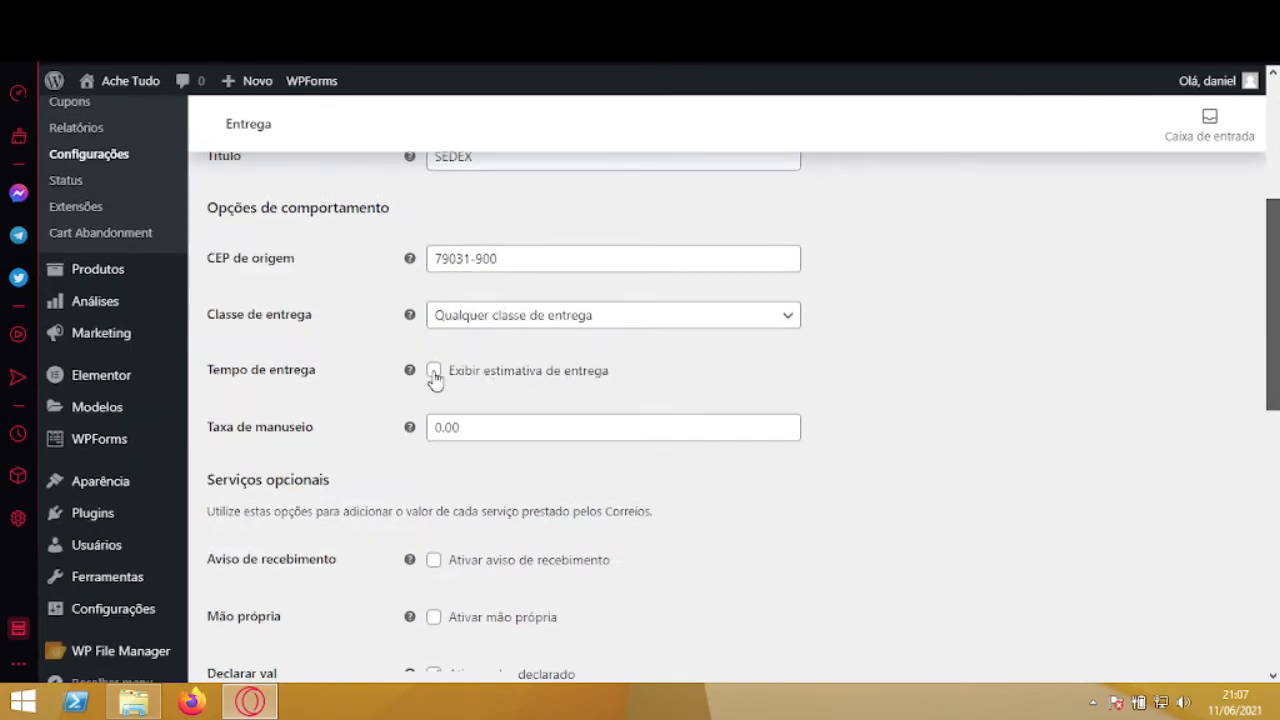
# - Enable the delivery estimate for SEDEX with 1 additional day and set the handling fee to 2.00
pyautogui.click(434, 374)
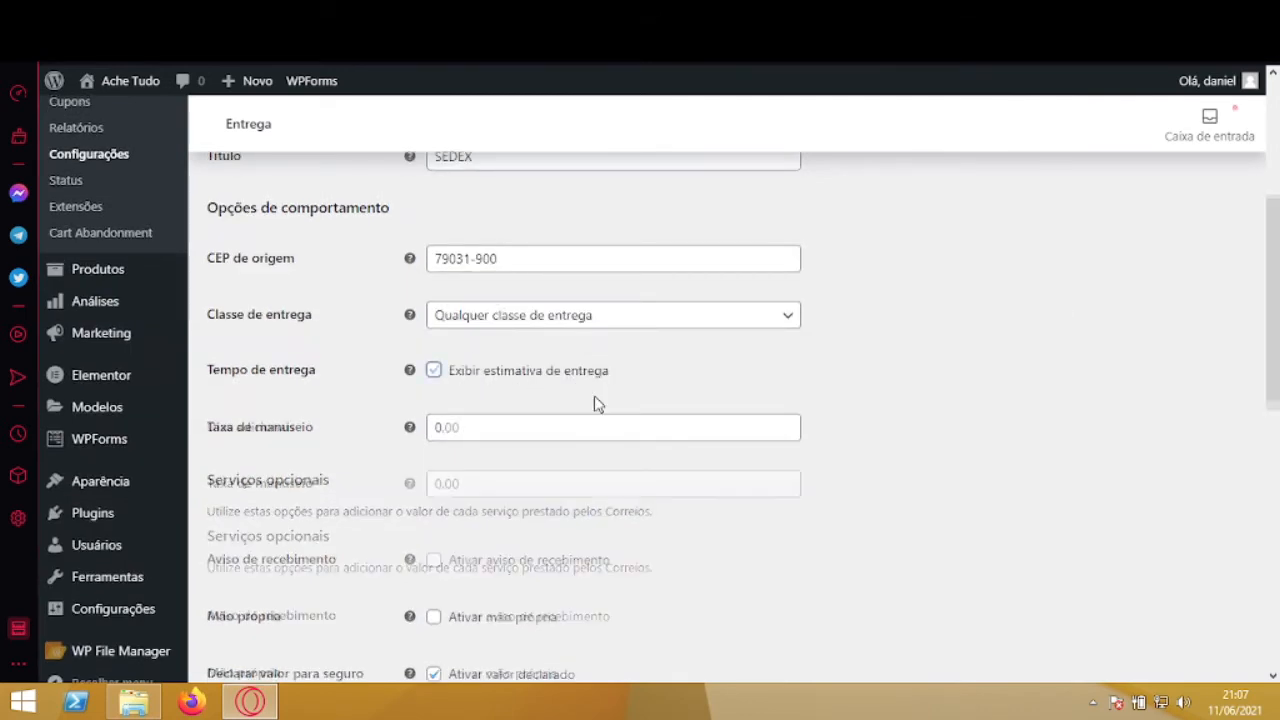
pyautogui.doubleClick(469, 432)
pyautogui.moveTo(408, 432)
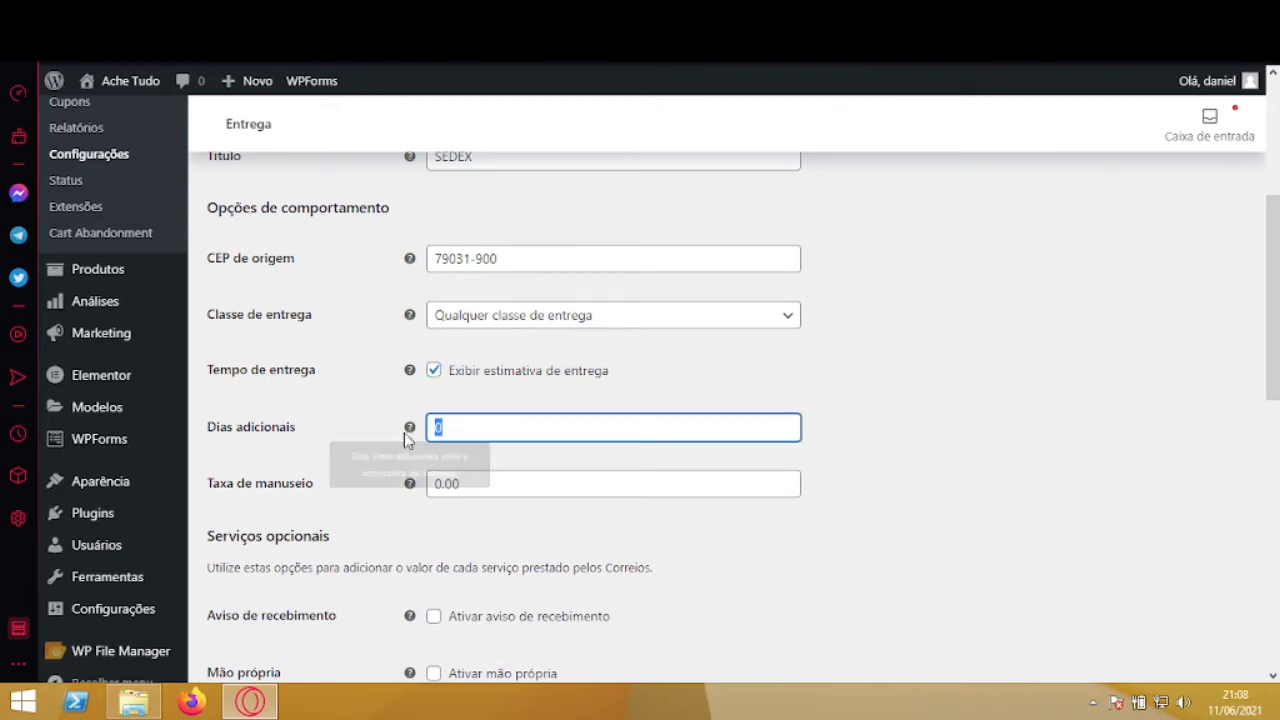
pyautogui.write('1')
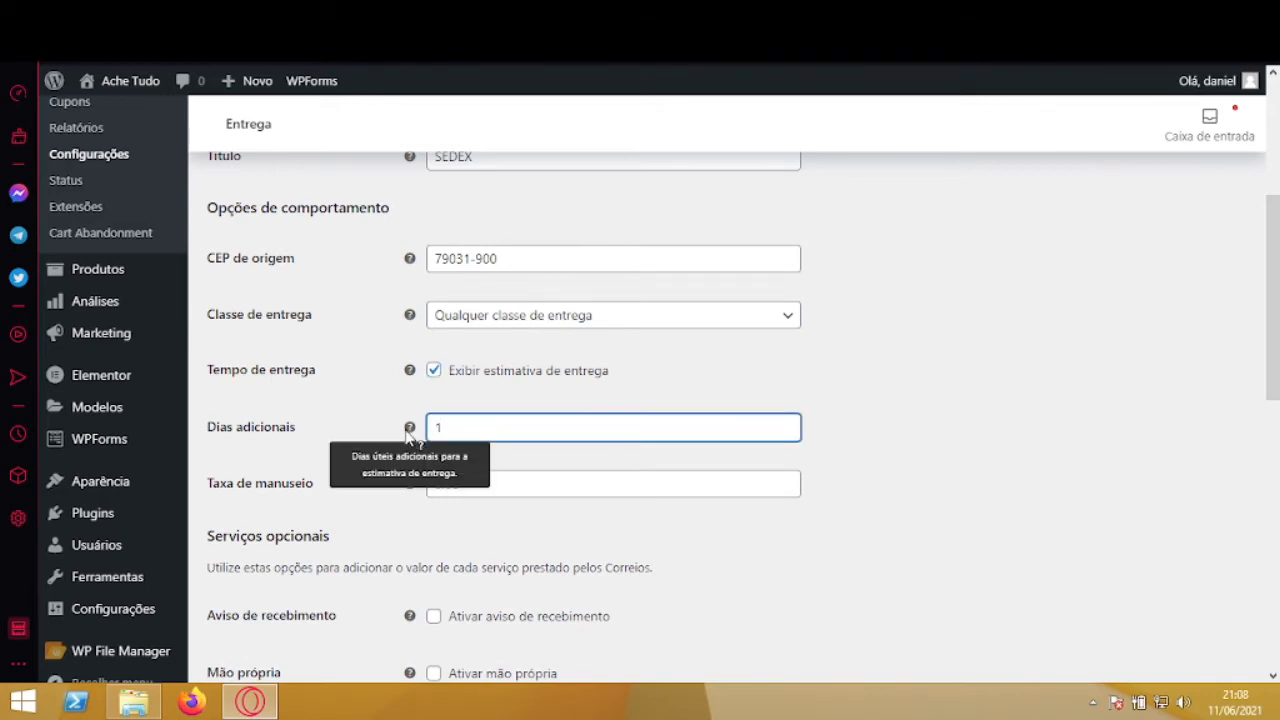
pyautogui.click(487, 484)
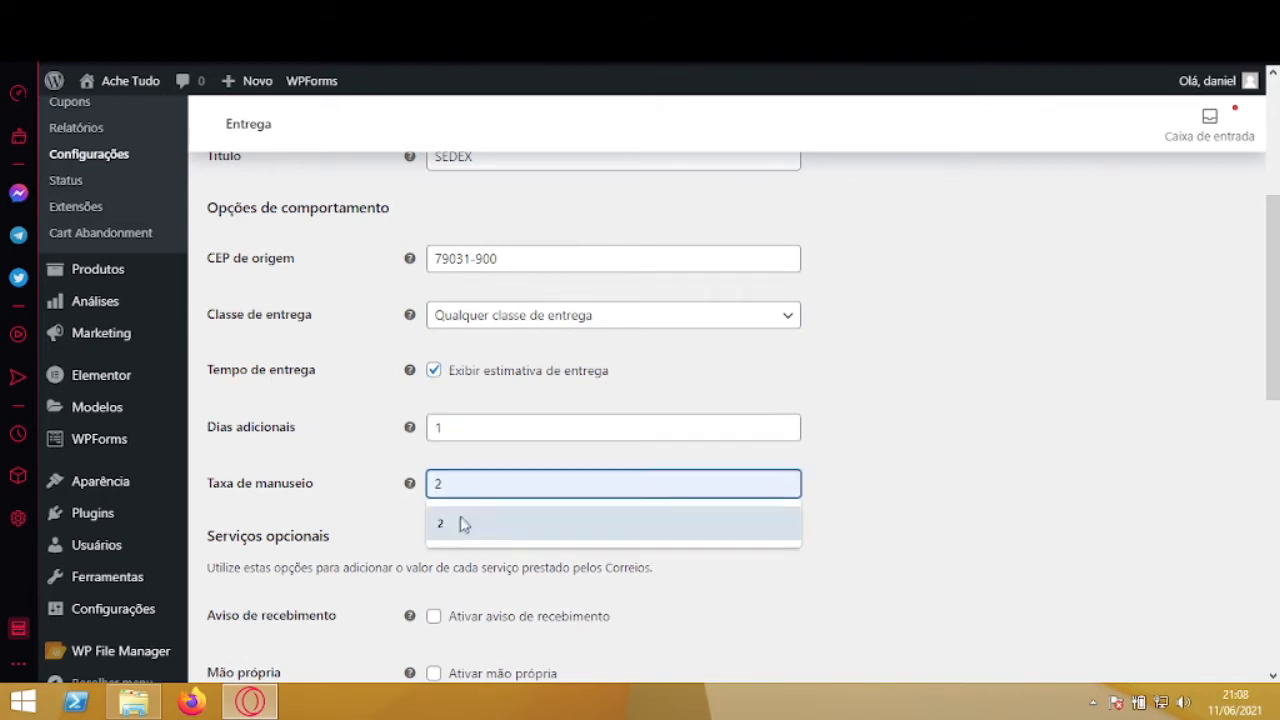
pyautogui.click(459, 523)
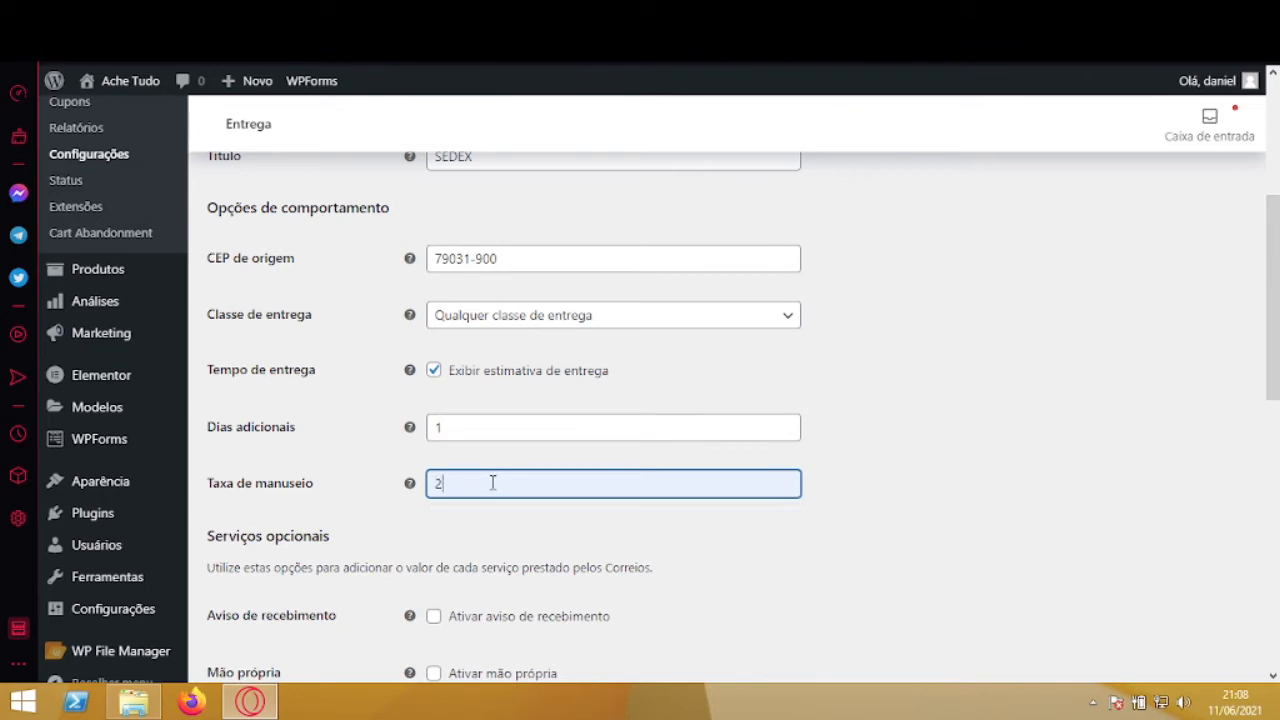
pyautogui.write('.00')
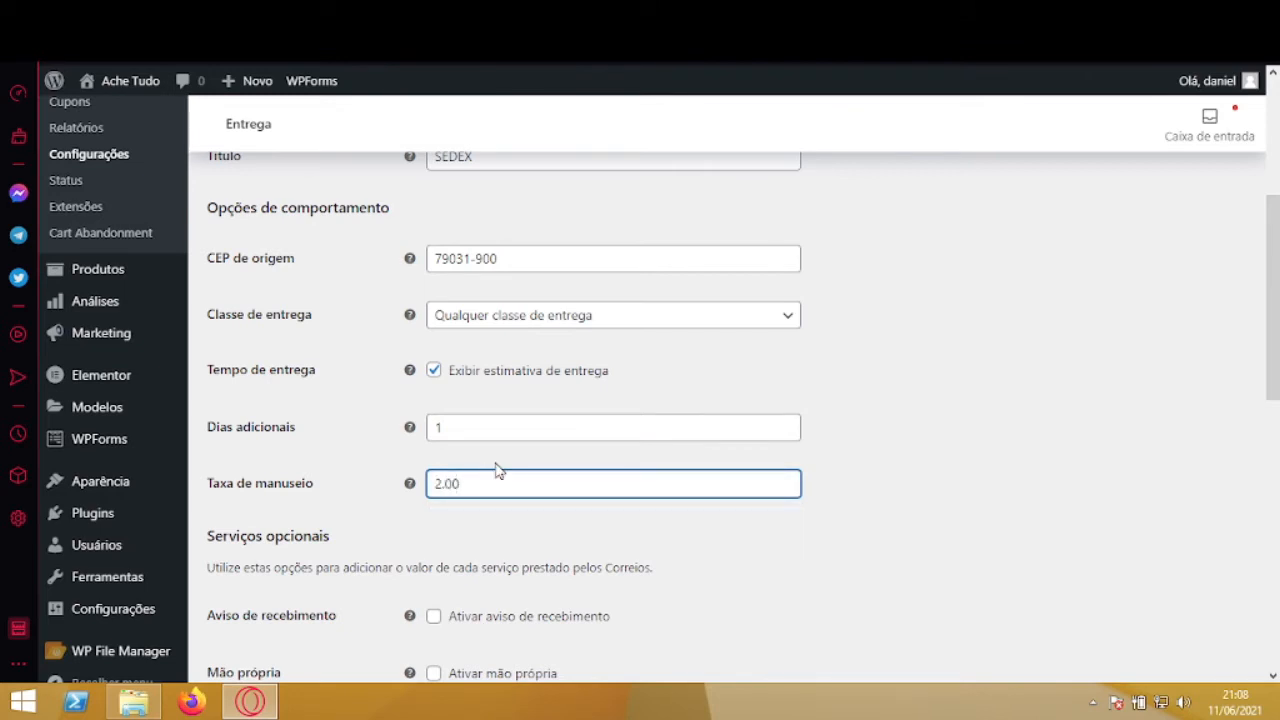
# - Enable the debug log for SEDEX and save the method's settings
pyautogui.scroll(-3, 1268, 390)
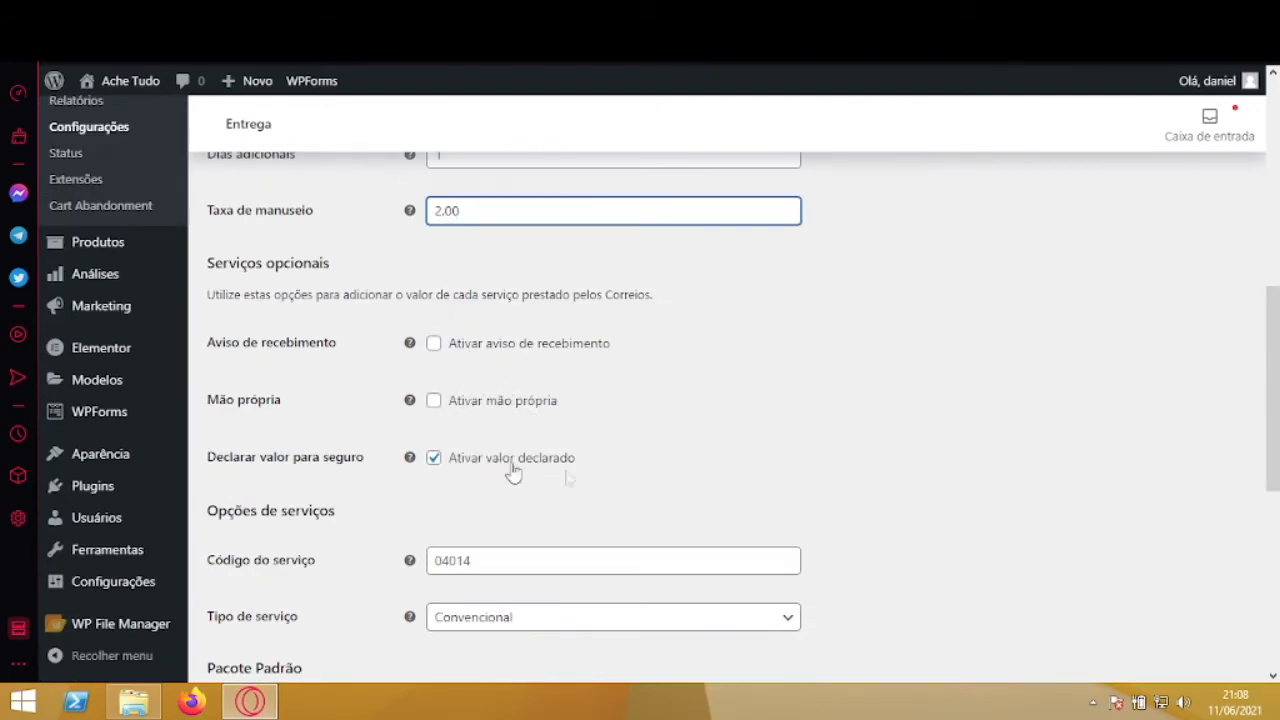
pyautogui.scroll(-3, 1275, 485)
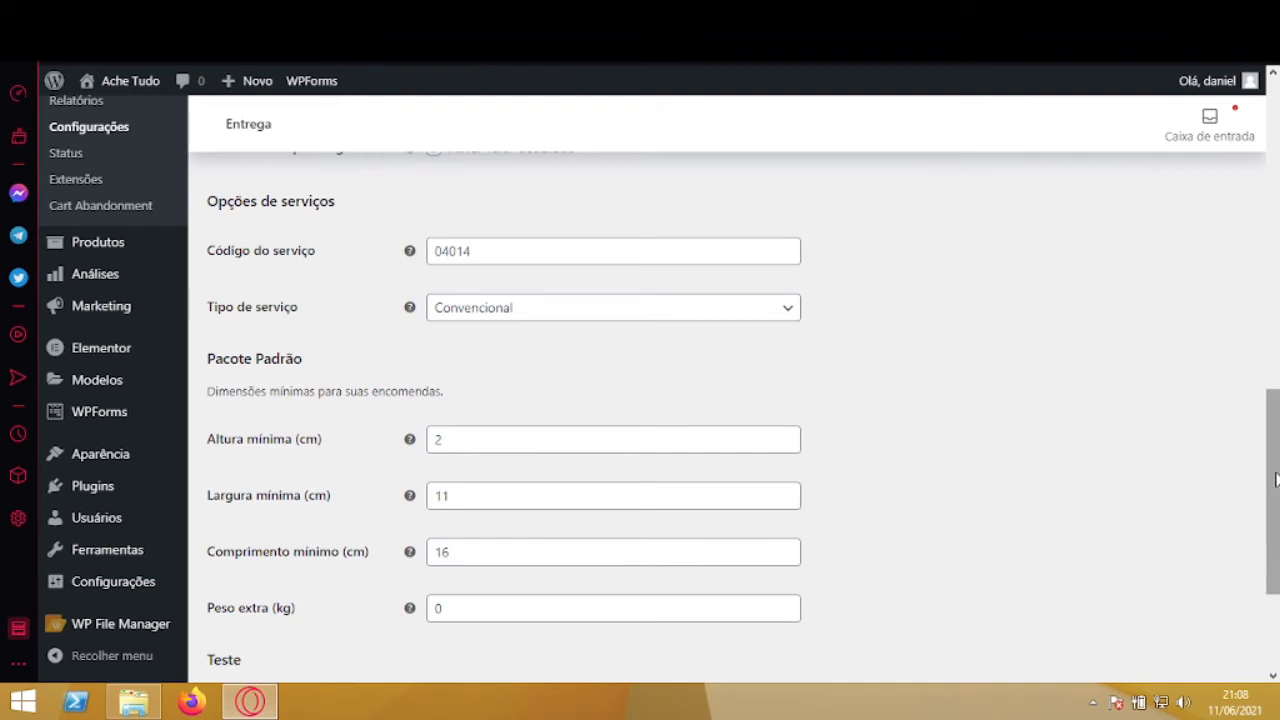
pyautogui.scroll(-1, 1268, 518)
pyautogui.scroll(-1, 1266, 518)
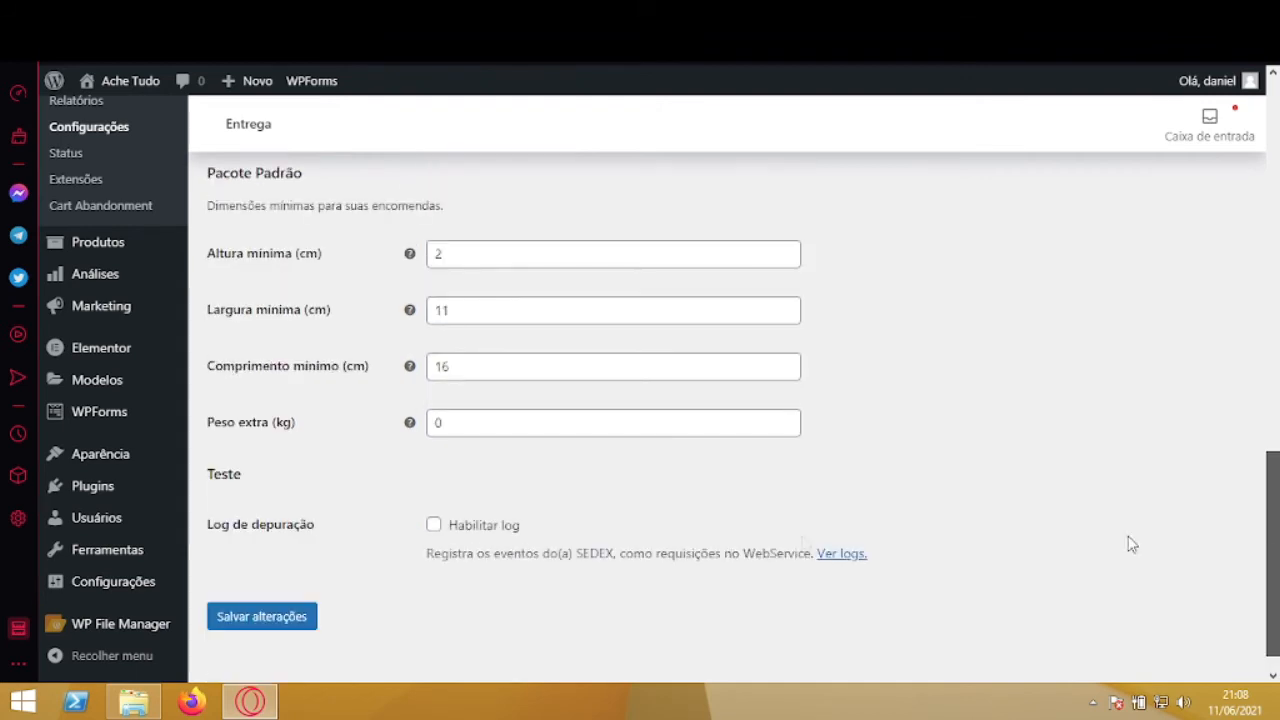
pyautogui.click(434, 520)
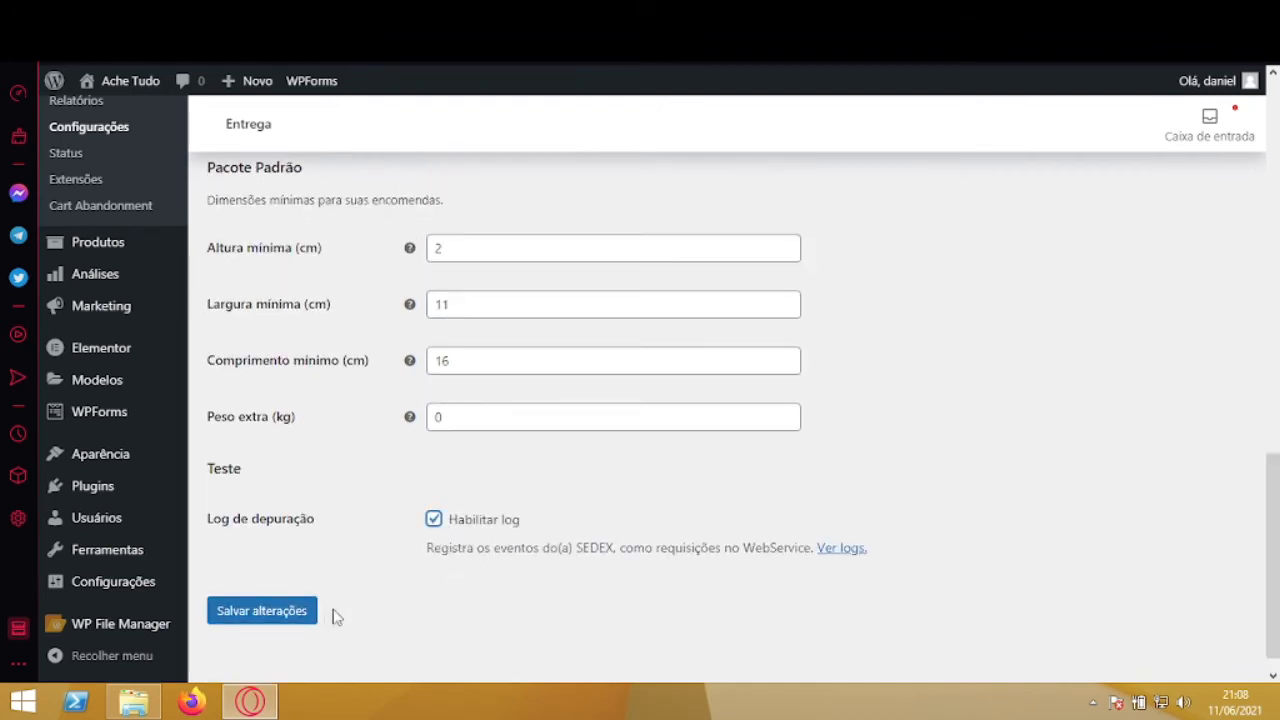
pyautogui.click(249, 614)
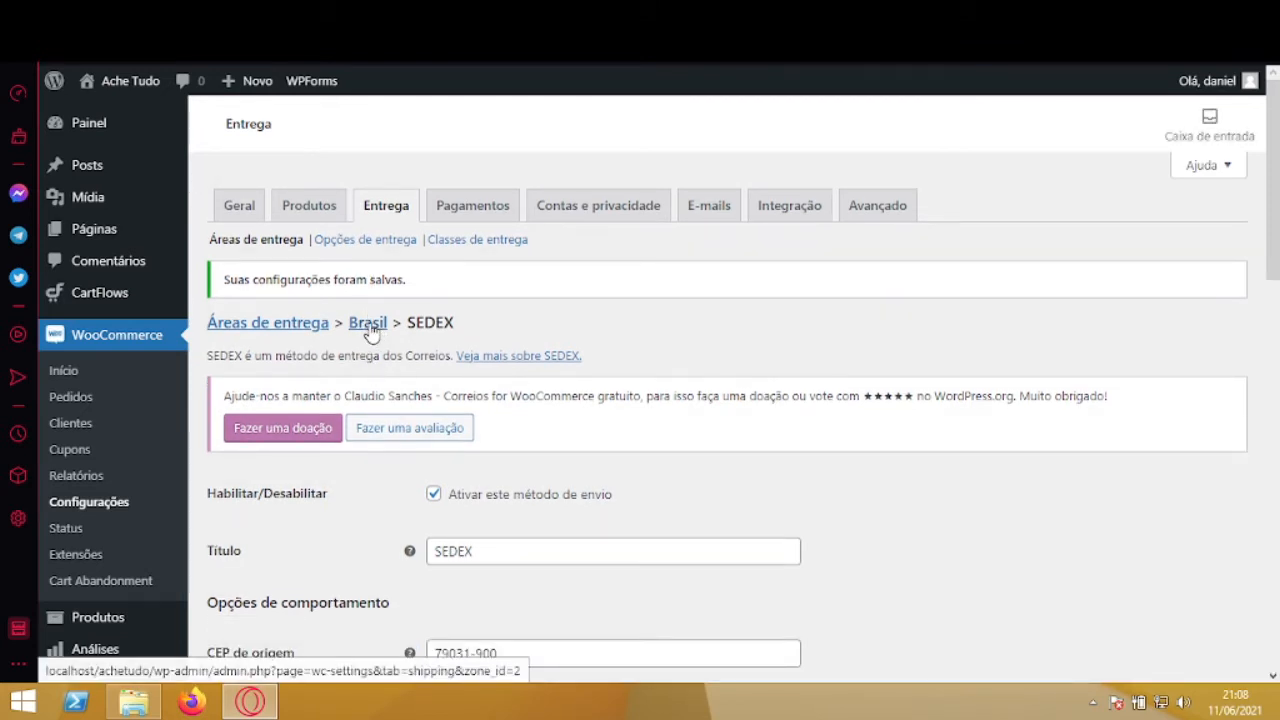
# - Return to the Brasil zone and add Frete grátis as a shipping method
pyautogui.click(368, 324)
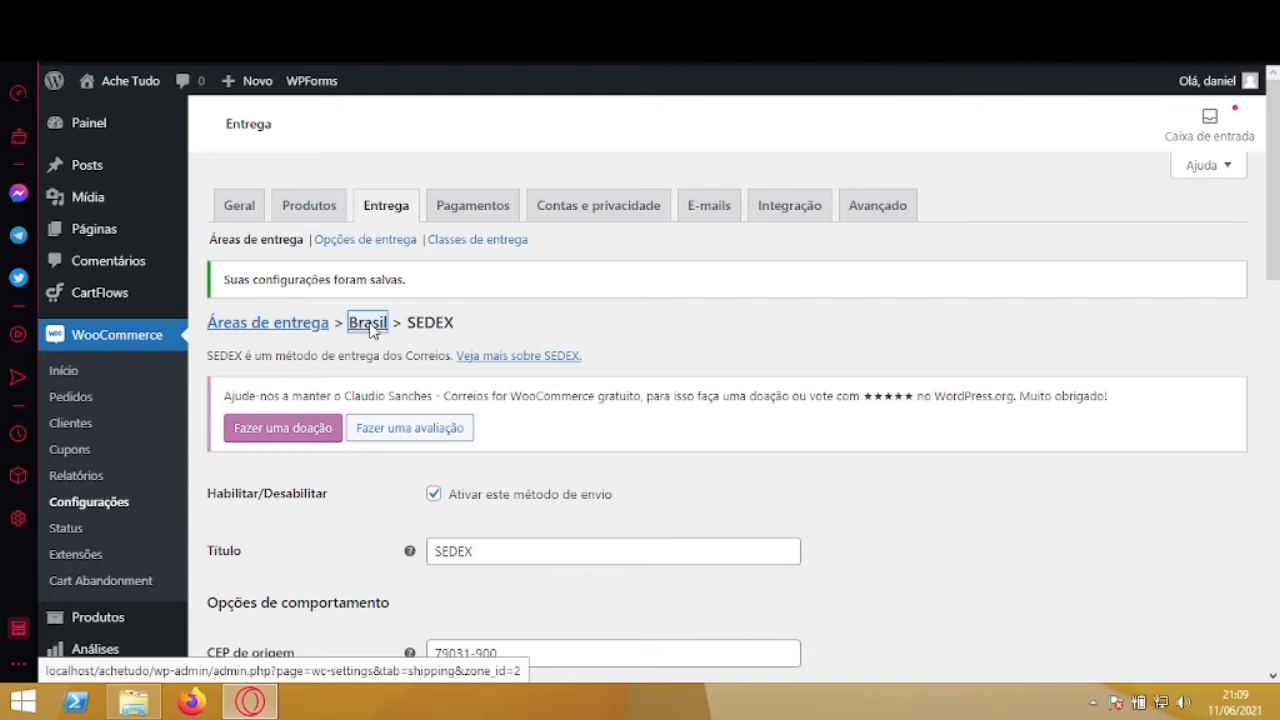
pyautogui.click(371, 332)
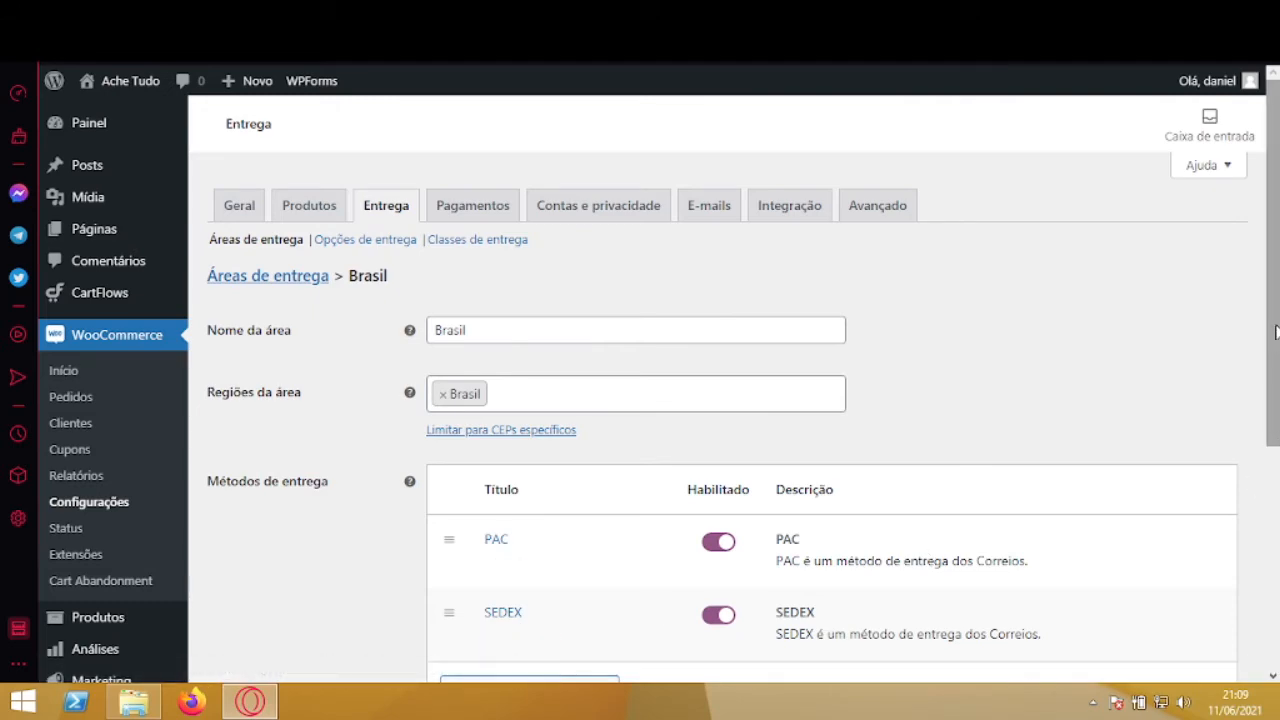
pyautogui.moveTo(1277, 348); pyautogui.dragTo(1277, 438)
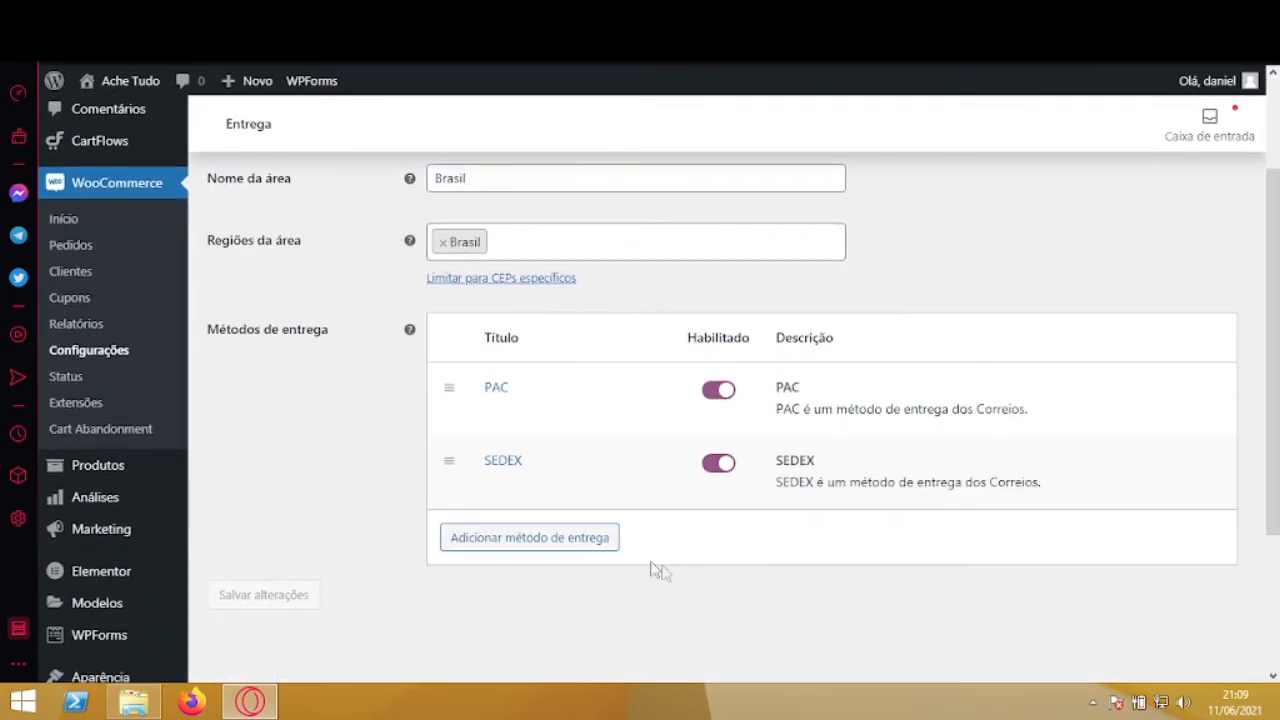
pyautogui.click(586, 545)
pyautogui.click(645, 395)
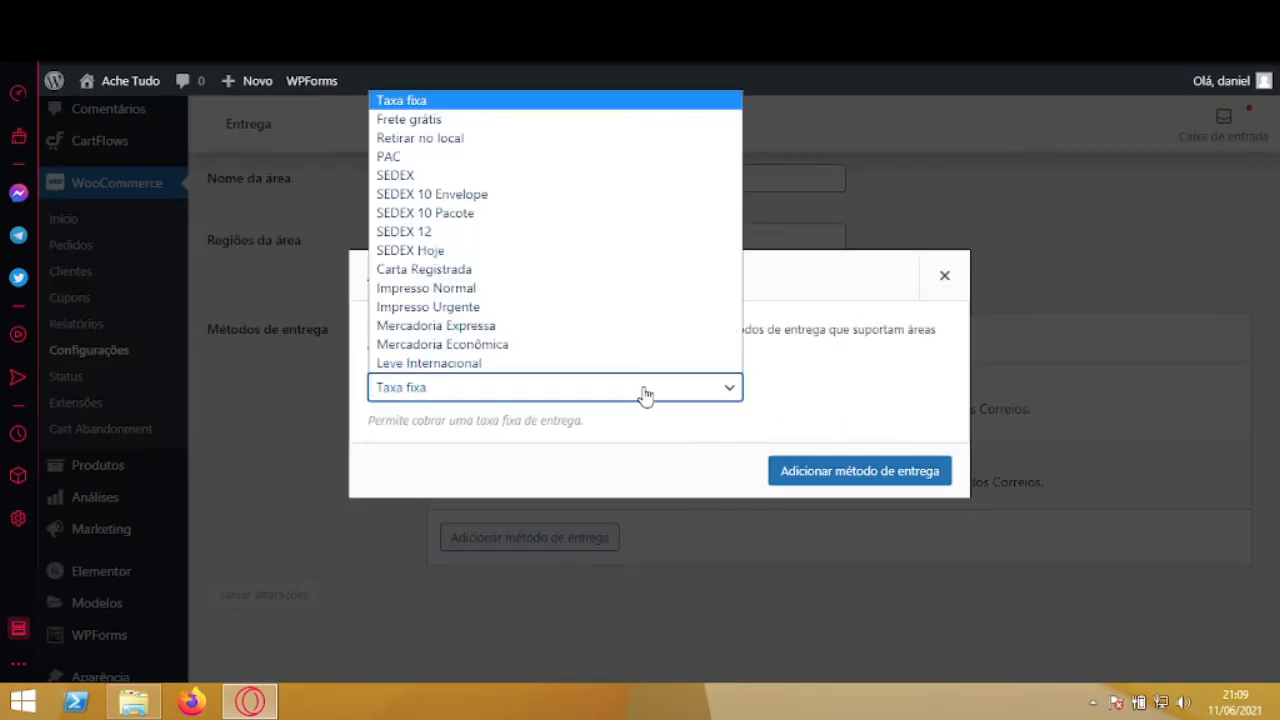
pyautogui.click(544, 126)
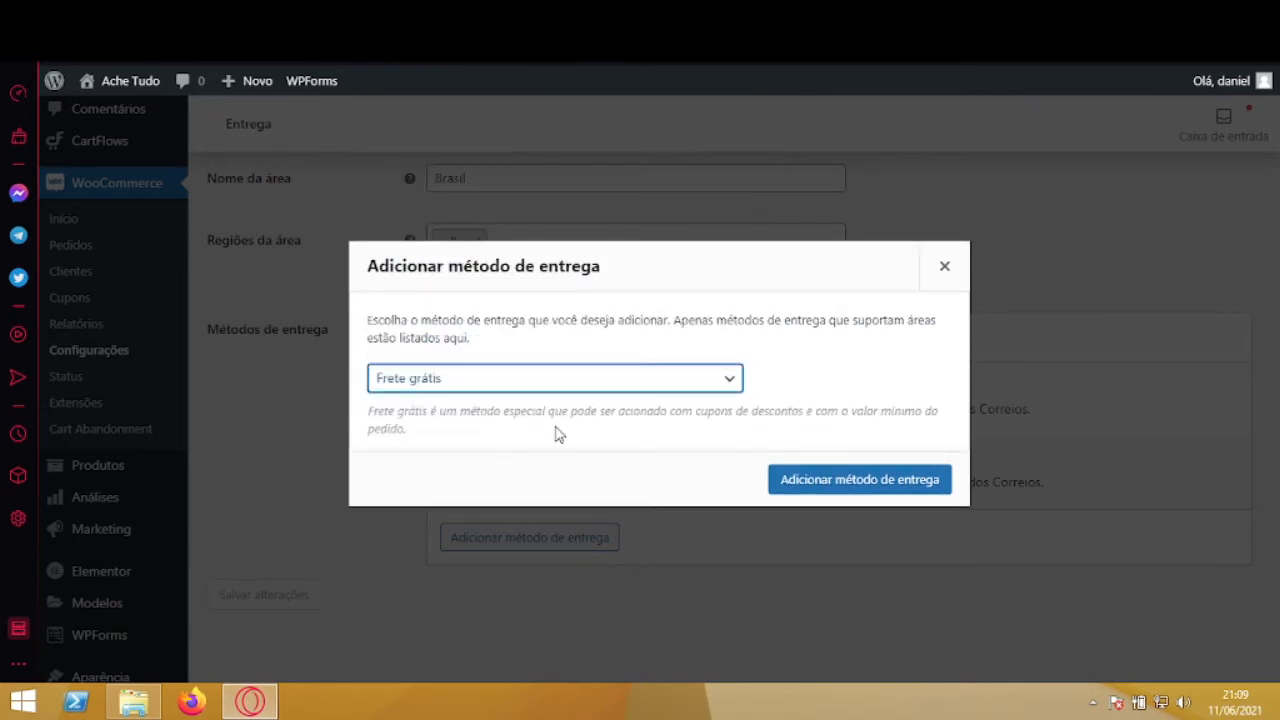
pyautogui.click(831, 487)
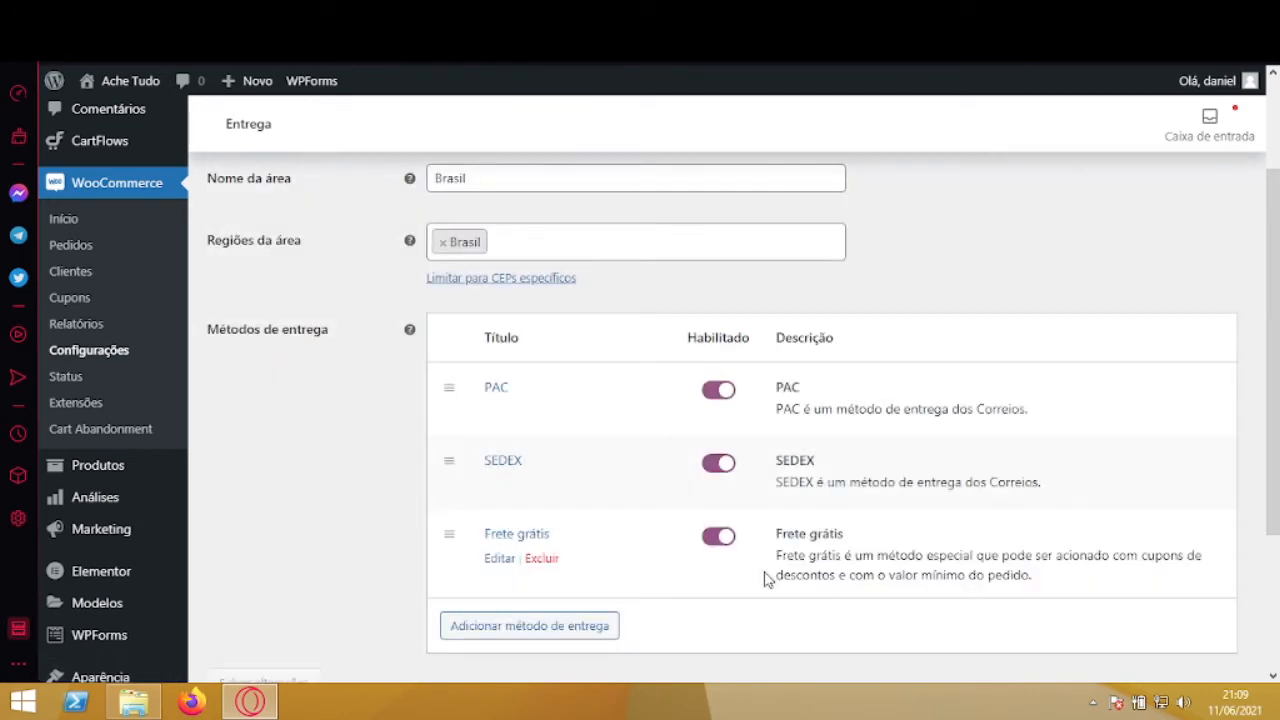
# - Set the Frete grátis method to require "Um cupom válido com frete grátis" and save its settings
pyautogui.click(494, 562)
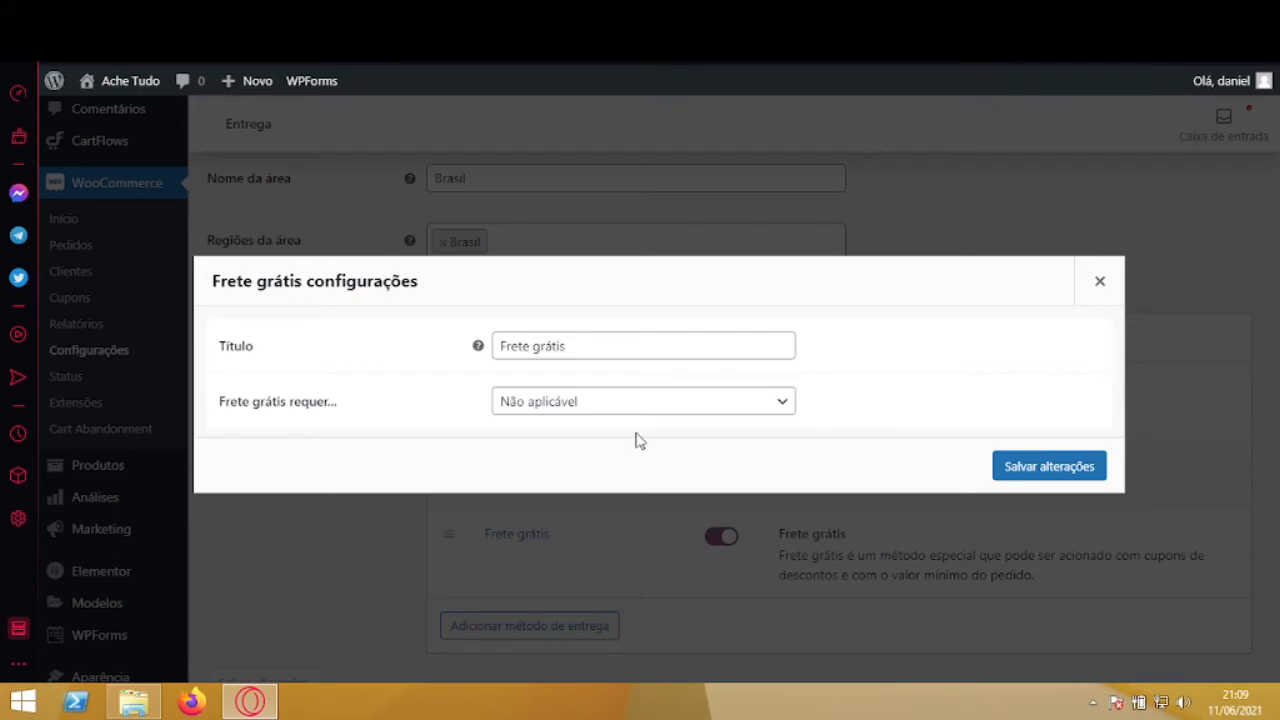
pyautogui.click(648, 404)
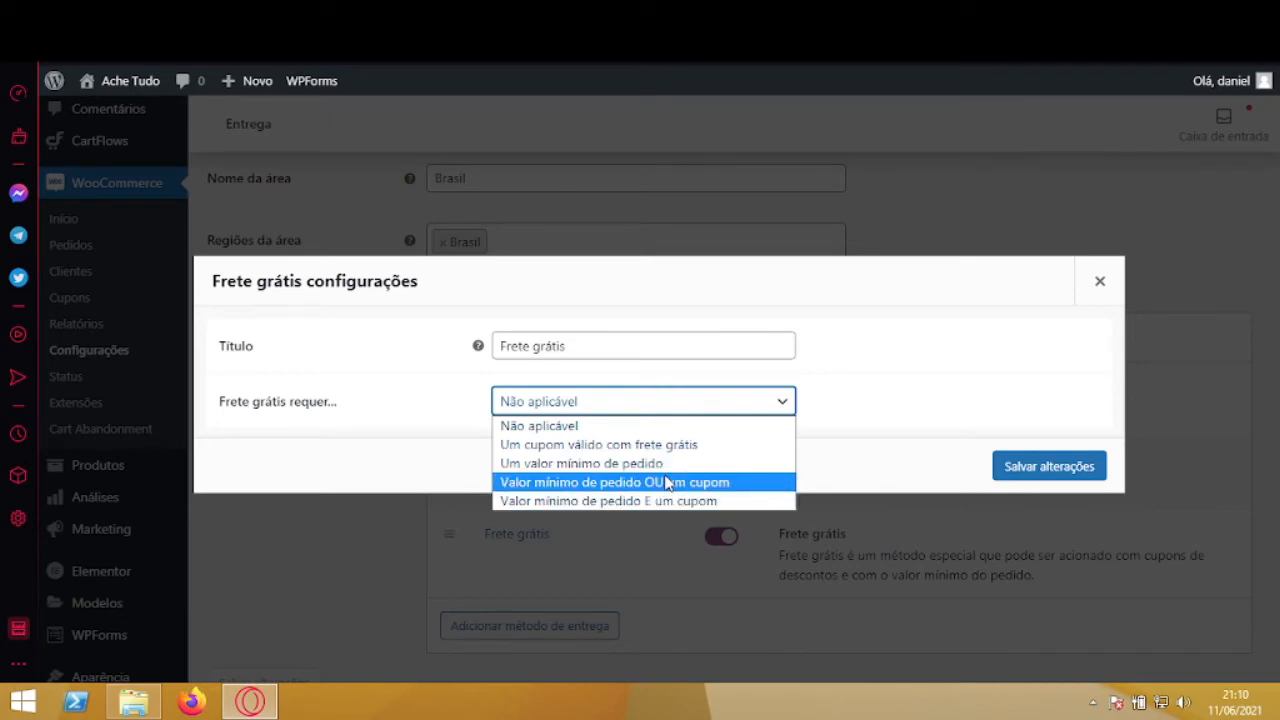
pyautogui.click(619, 445)
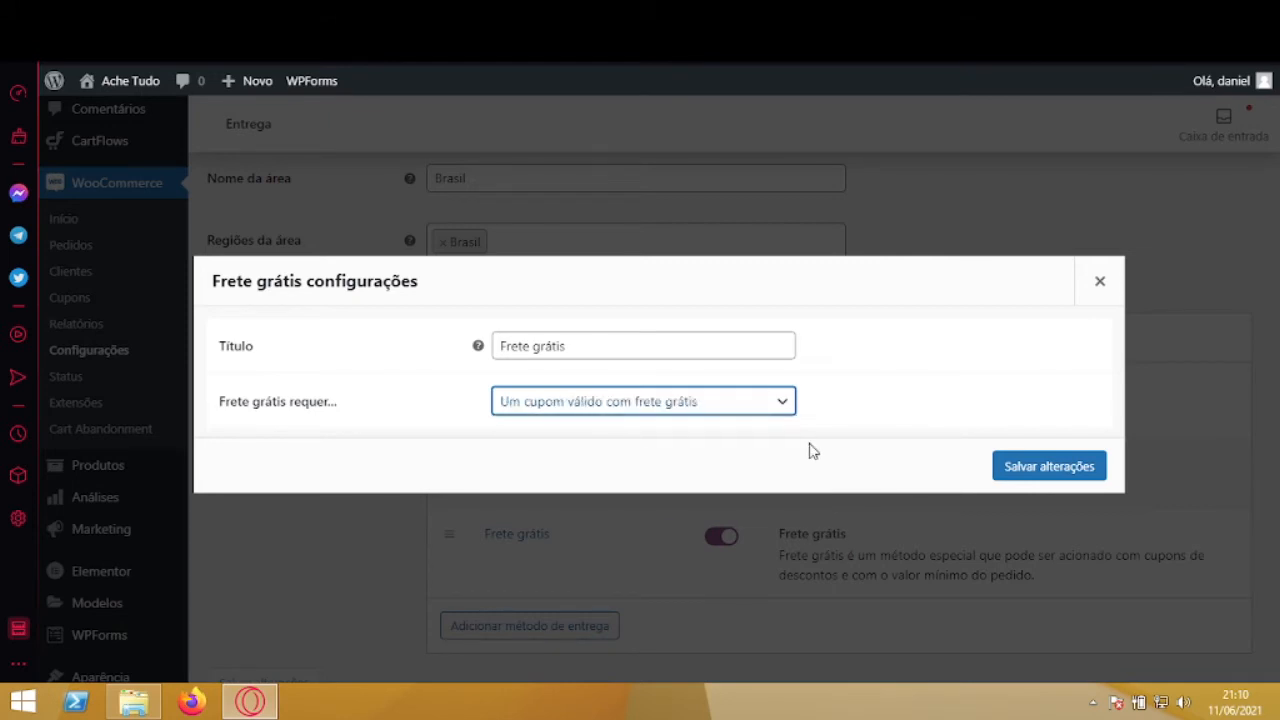
pyautogui.click(1028, 470)
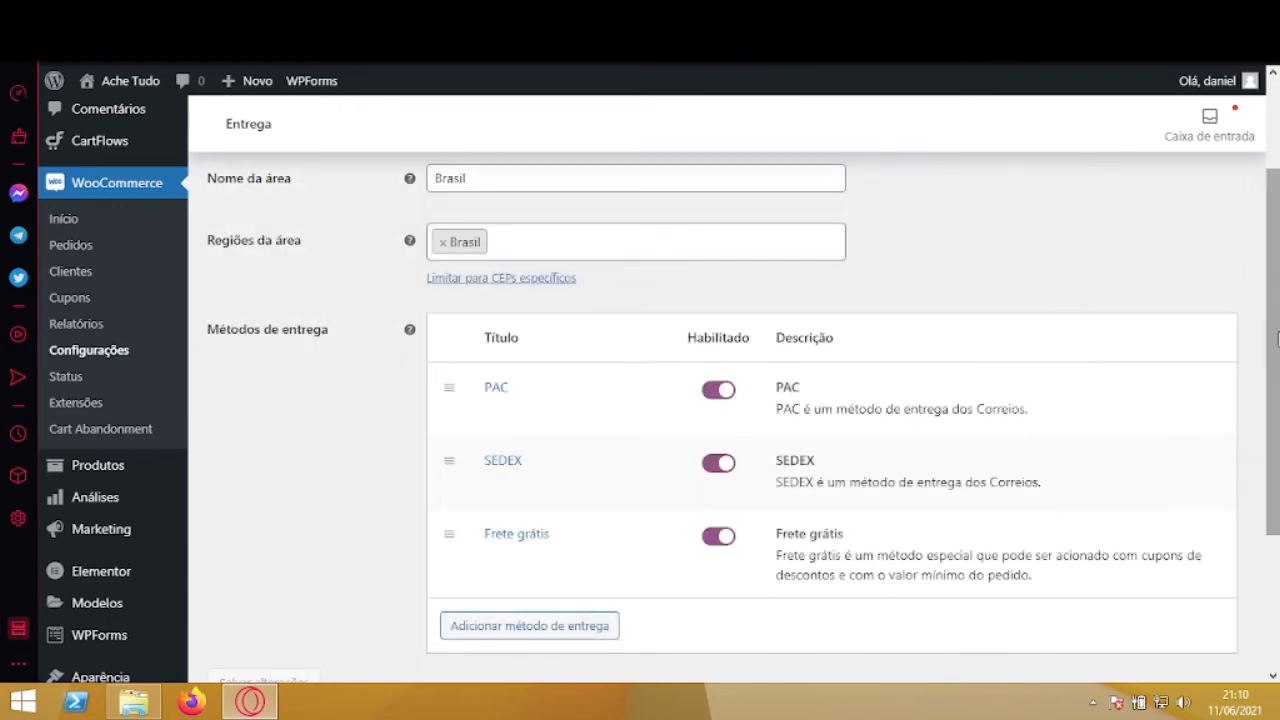
# - Return to the list of delivery areas and add a new area named Campo Grande
pyautogui.moveTo(1276, 333); pyautogui.dragTo(1278, 258)
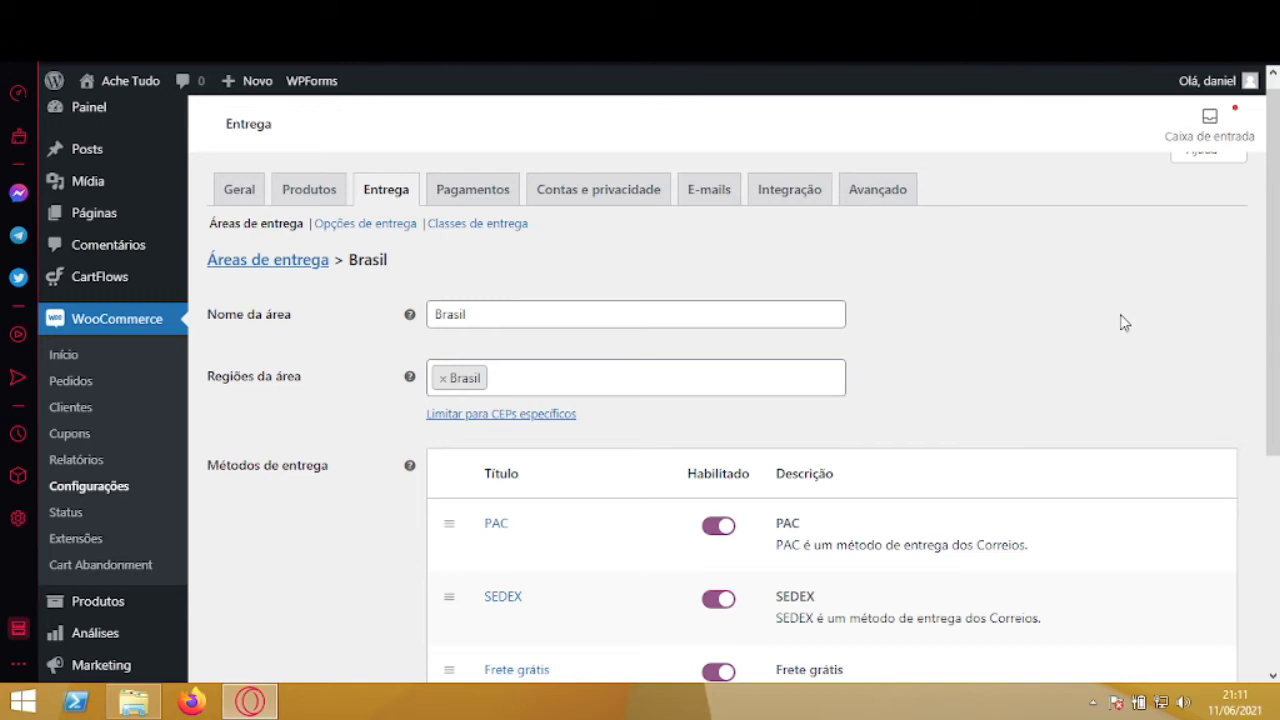
pyautogui.click(272, 262)
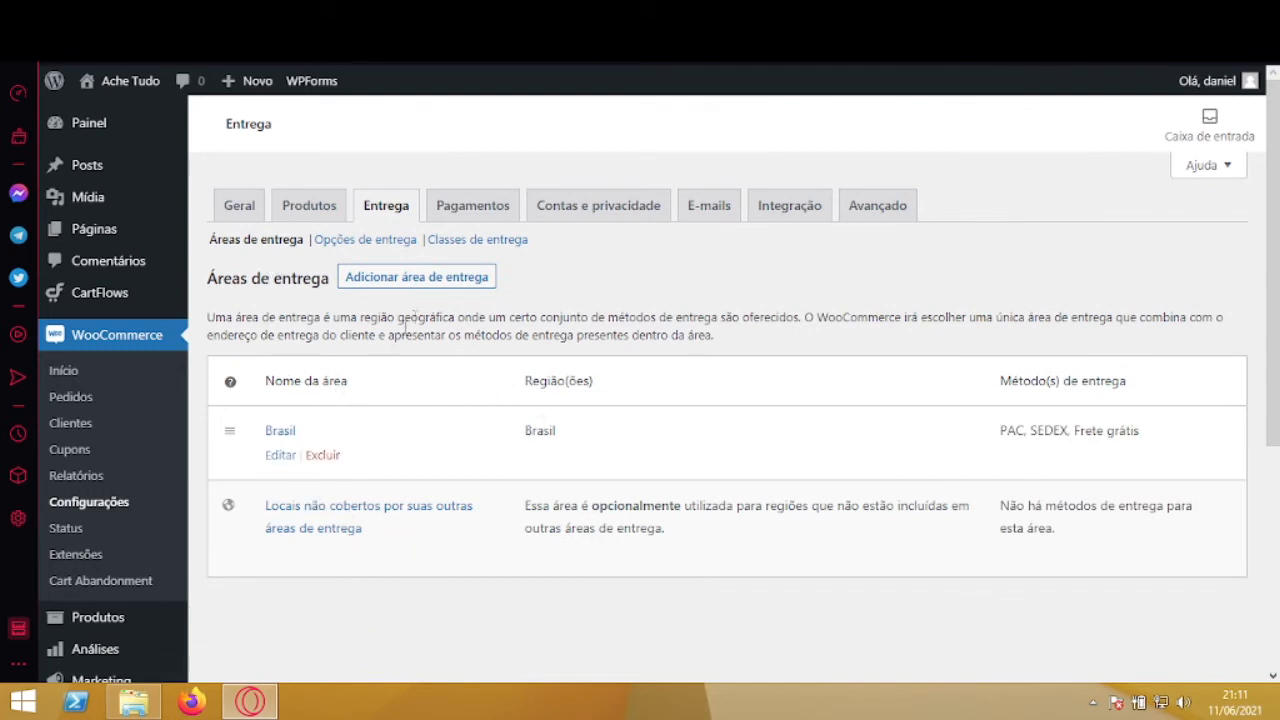
pyautogui.click(443, 284)
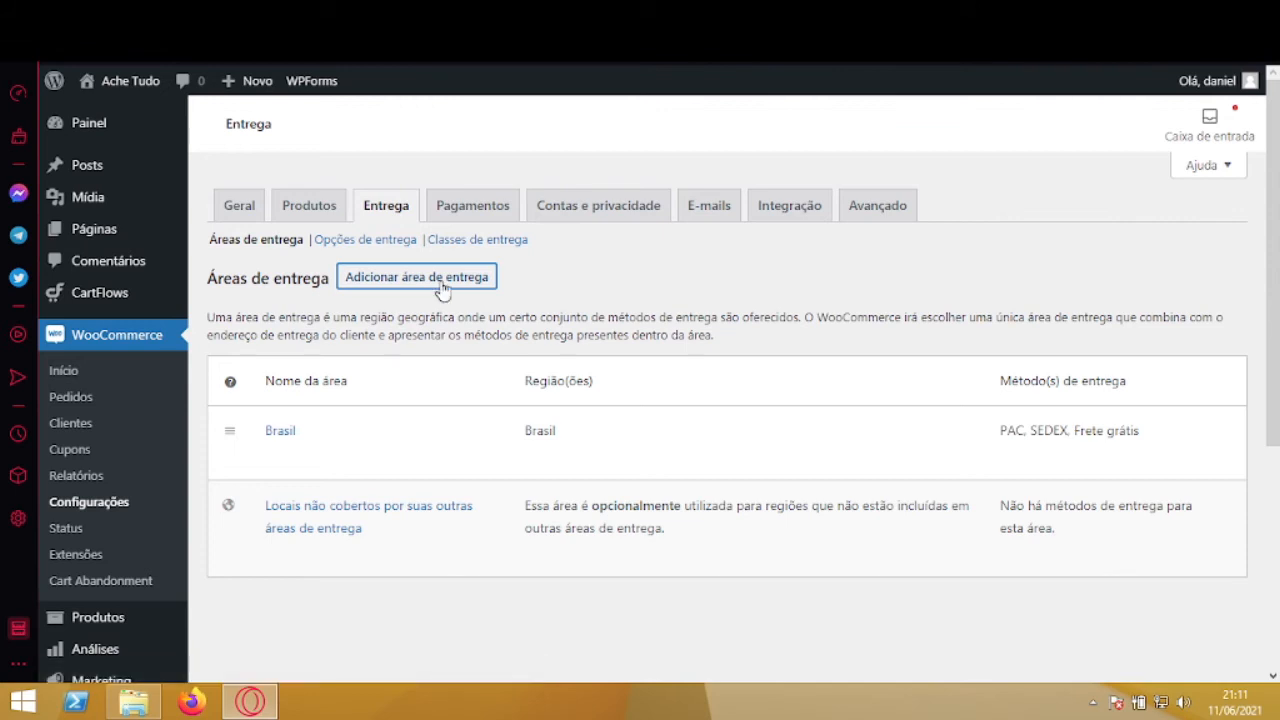
pyautogui.click(443, 282)
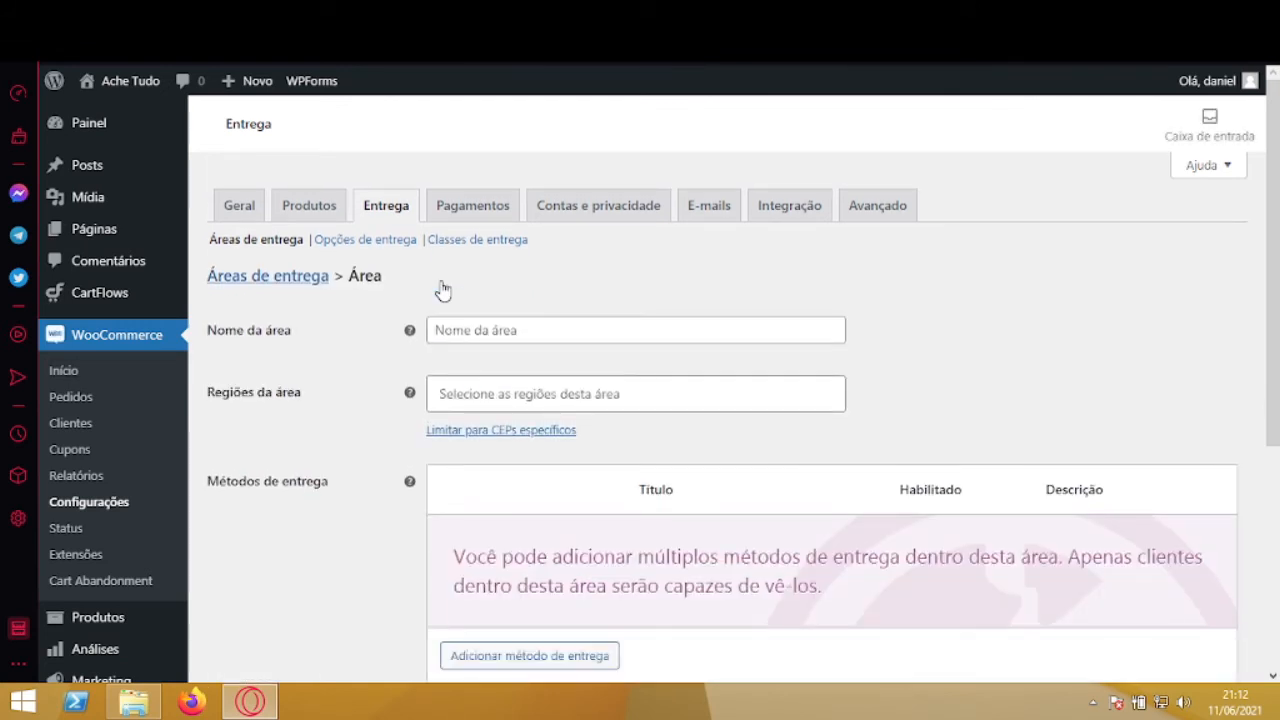
pyautogui.click(480, 336)
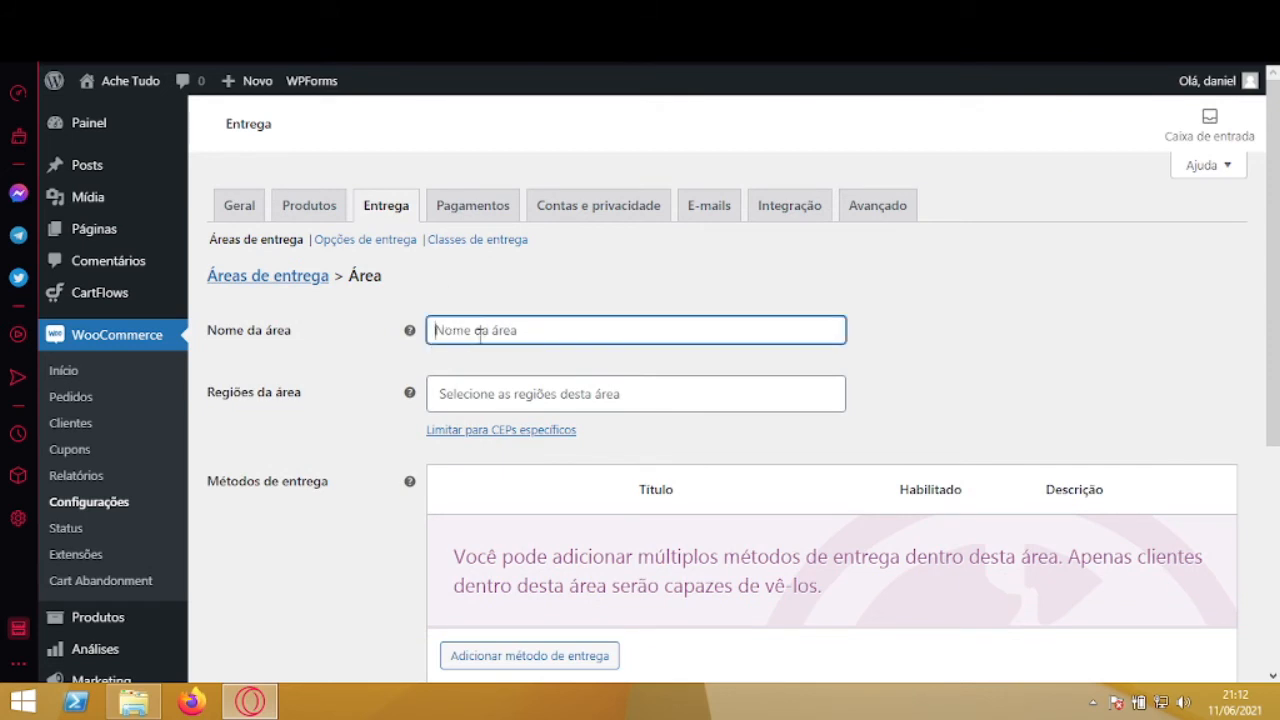
pyautogui.write('Campo')
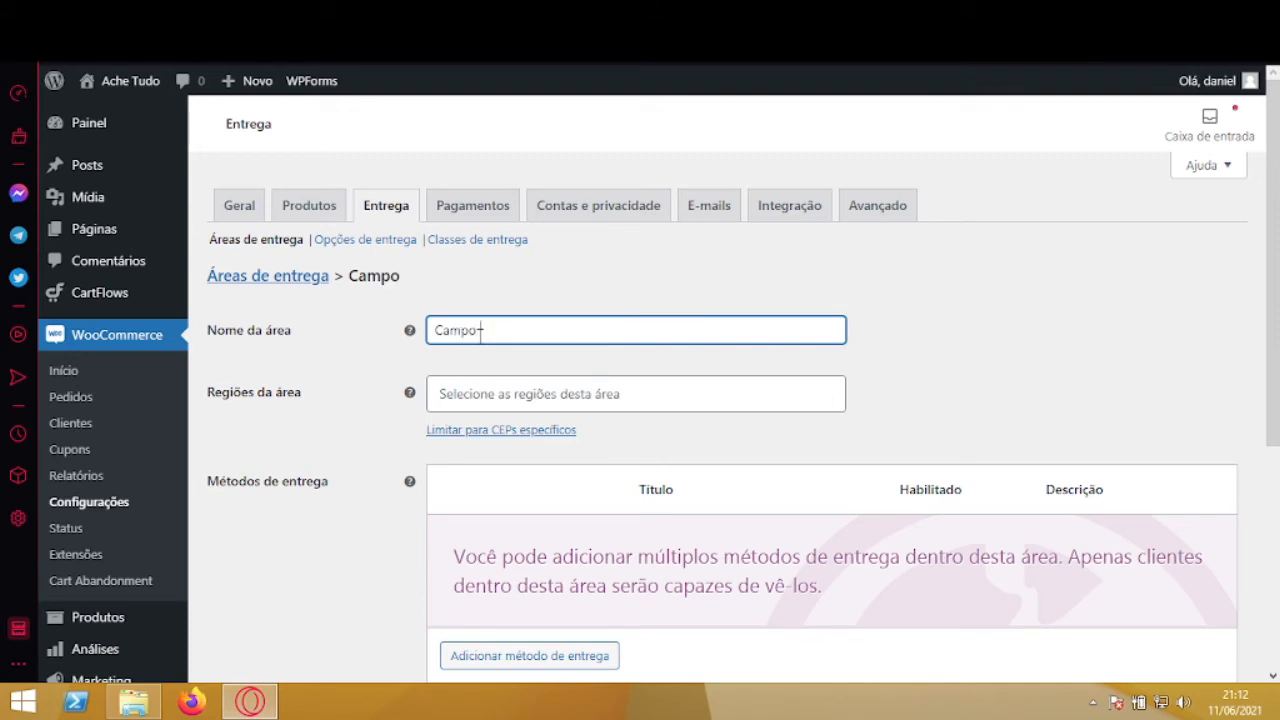
pyautogui.write(' Grande')
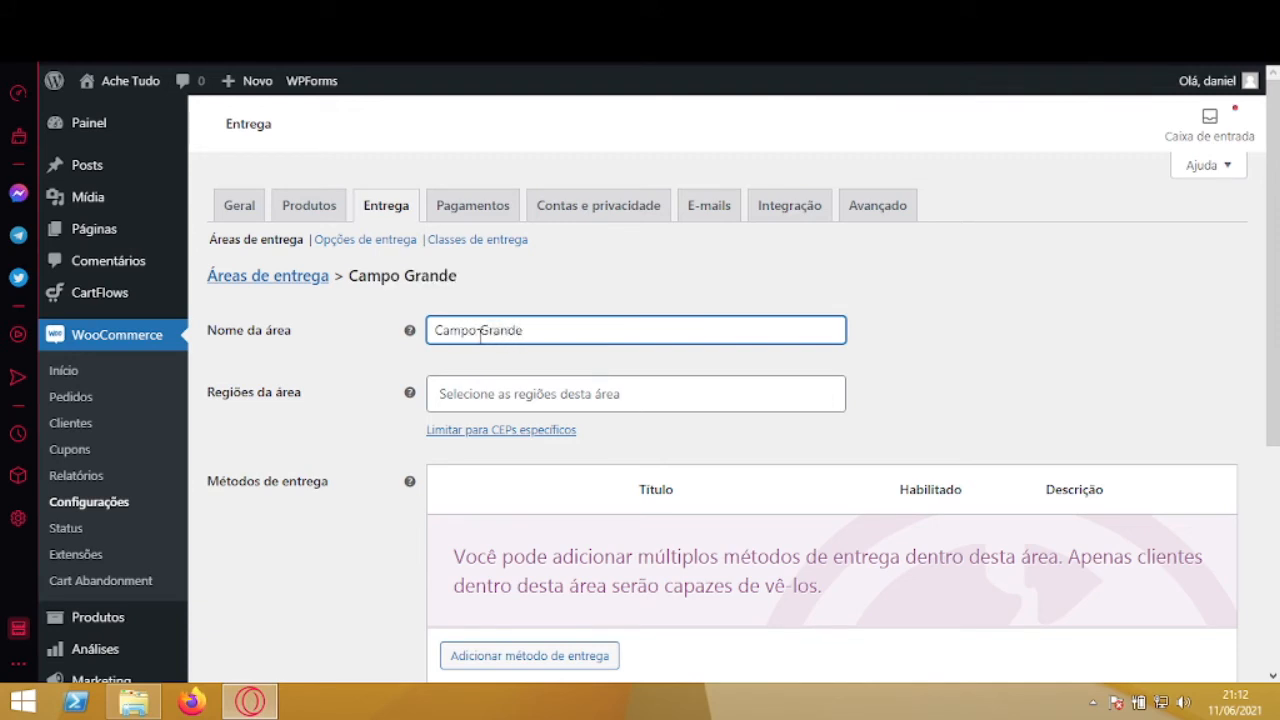
pyautogui.click(492, 395)
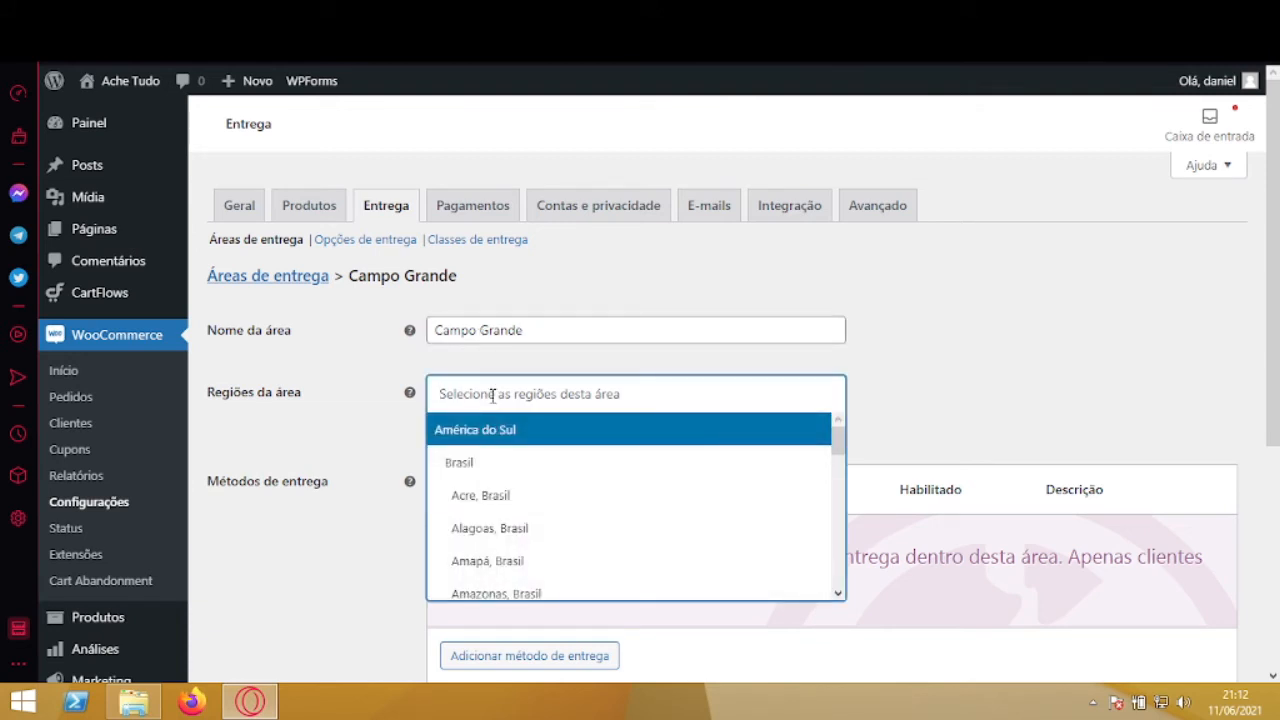
pyautogui.write('campo gr')
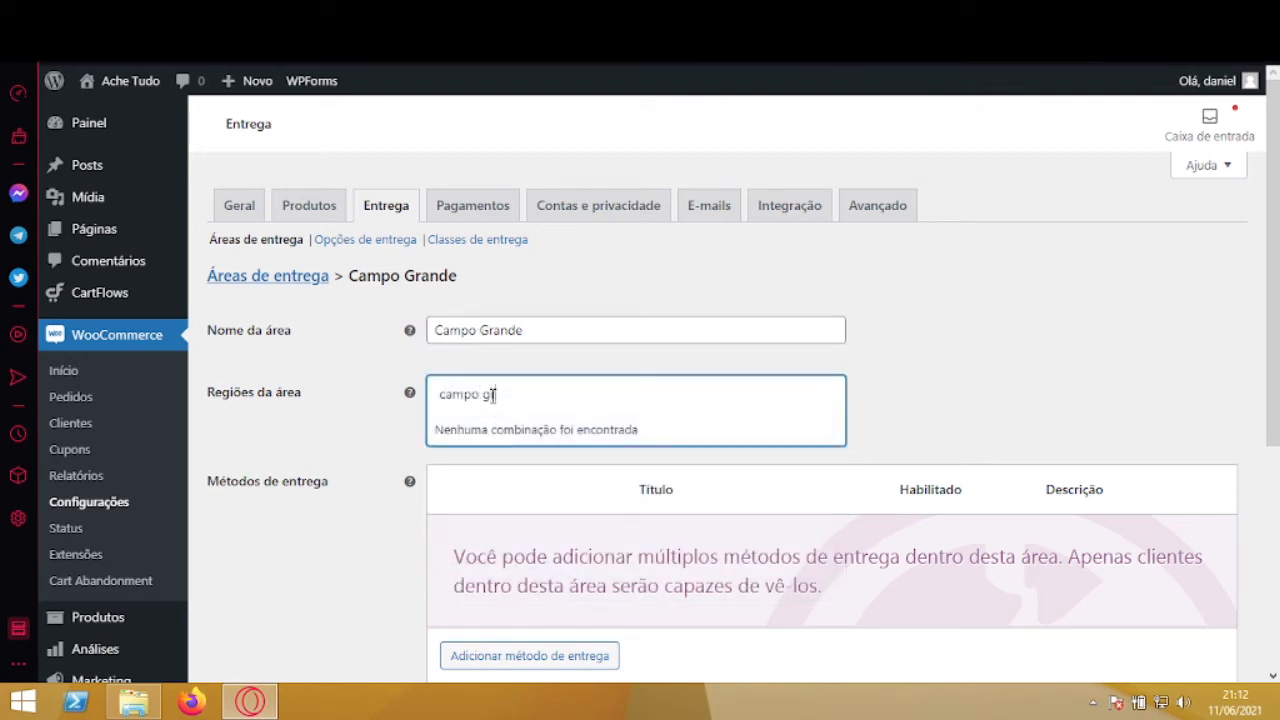
pyautogui.write('a')
pyautogui.press('BackSpace')
pyautogui.press('BackSpace')
pyautogui.press('BackSpace')
pyautogui.press('BackSpace')
pyautogui.press('BackSpace')
pyautogui.press('BackSpace')
pyautogui.press('BackSpace')
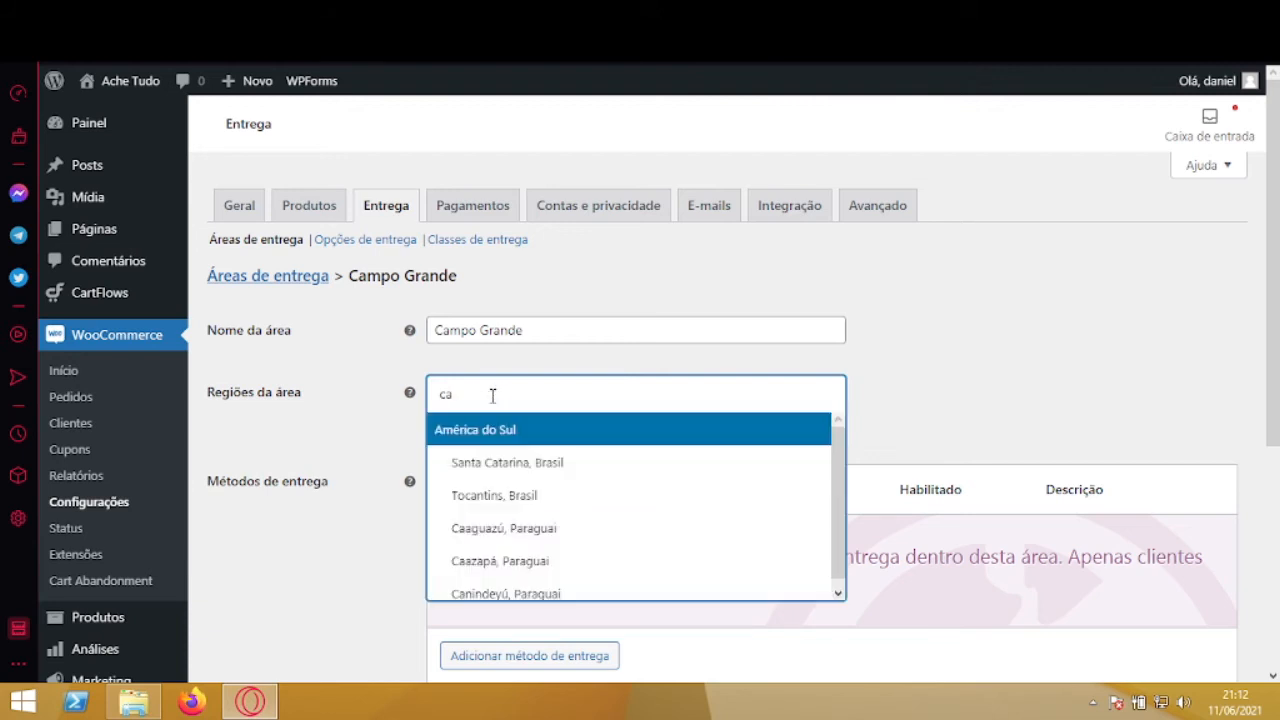
pyautogui.press('BackSpace')
pyautogui.press('BackSpace')
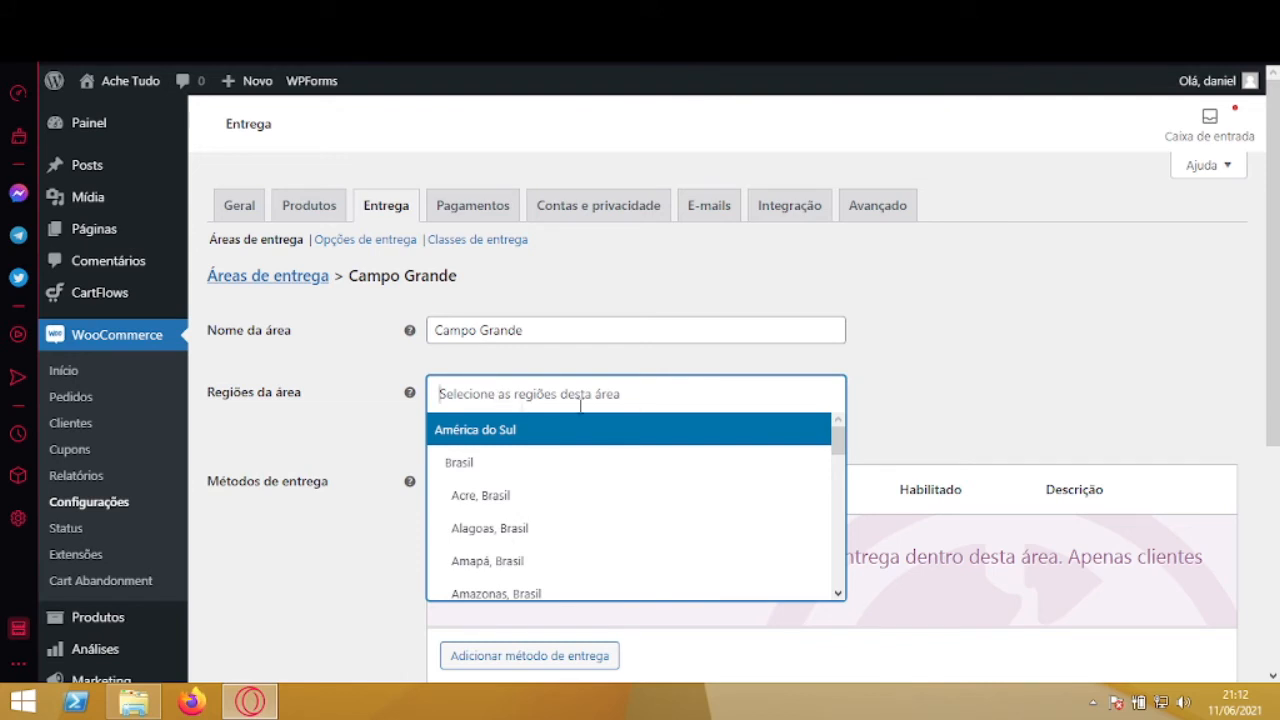
pyautogui.click(995, 385)
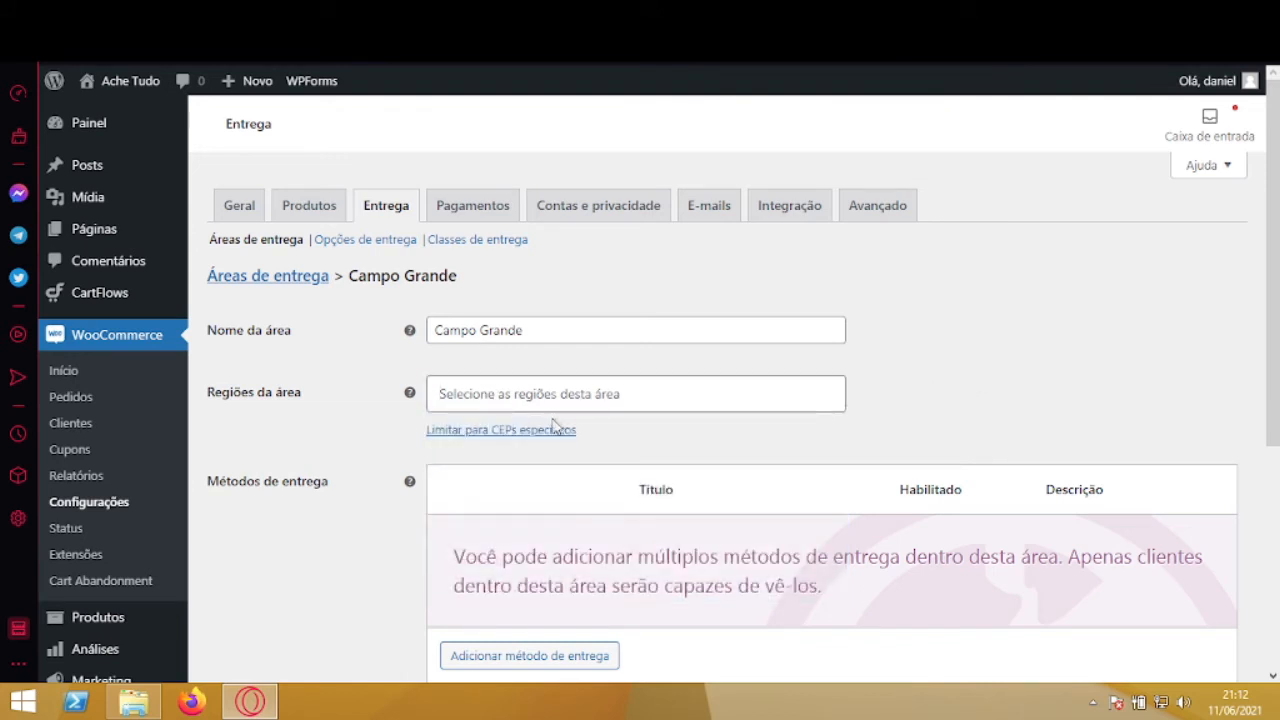
# - Enable limiting the area to specific CEPs, and search the Correios site for the CEP range of campo grande in MS
pyautogui.click(495, 432)
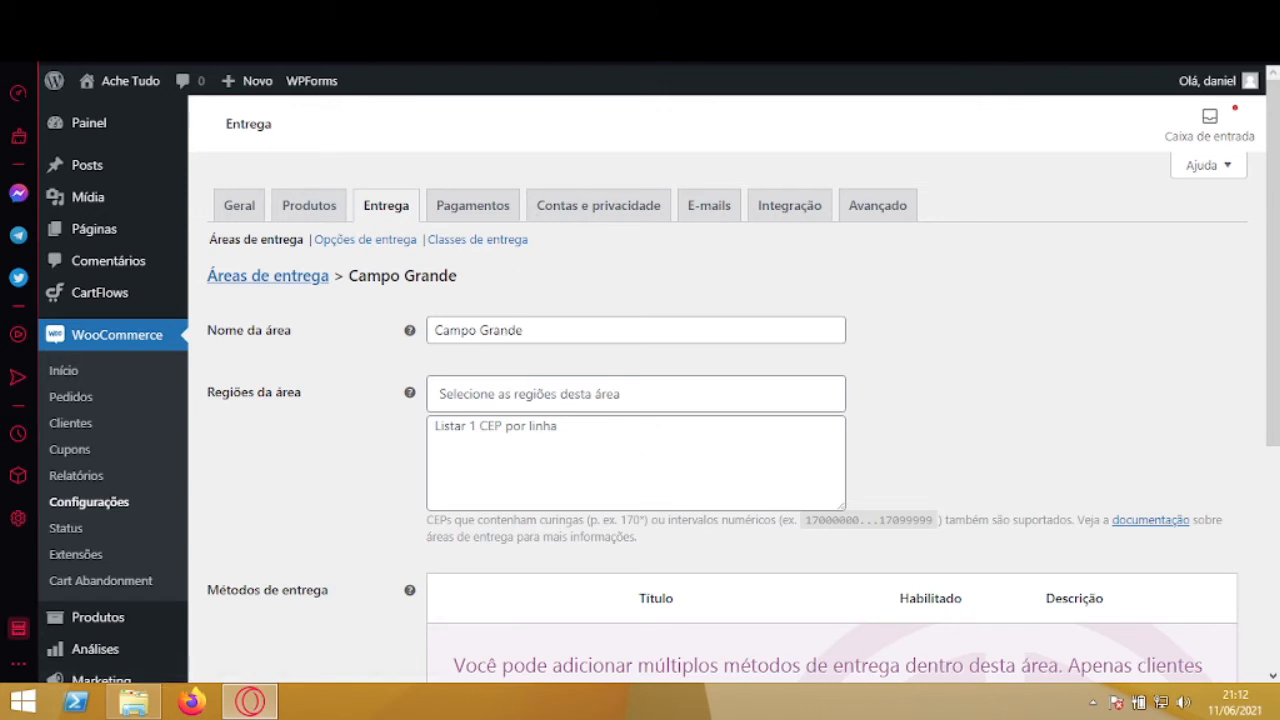
pyautogui.hotkey('ctrl', 'Tab')
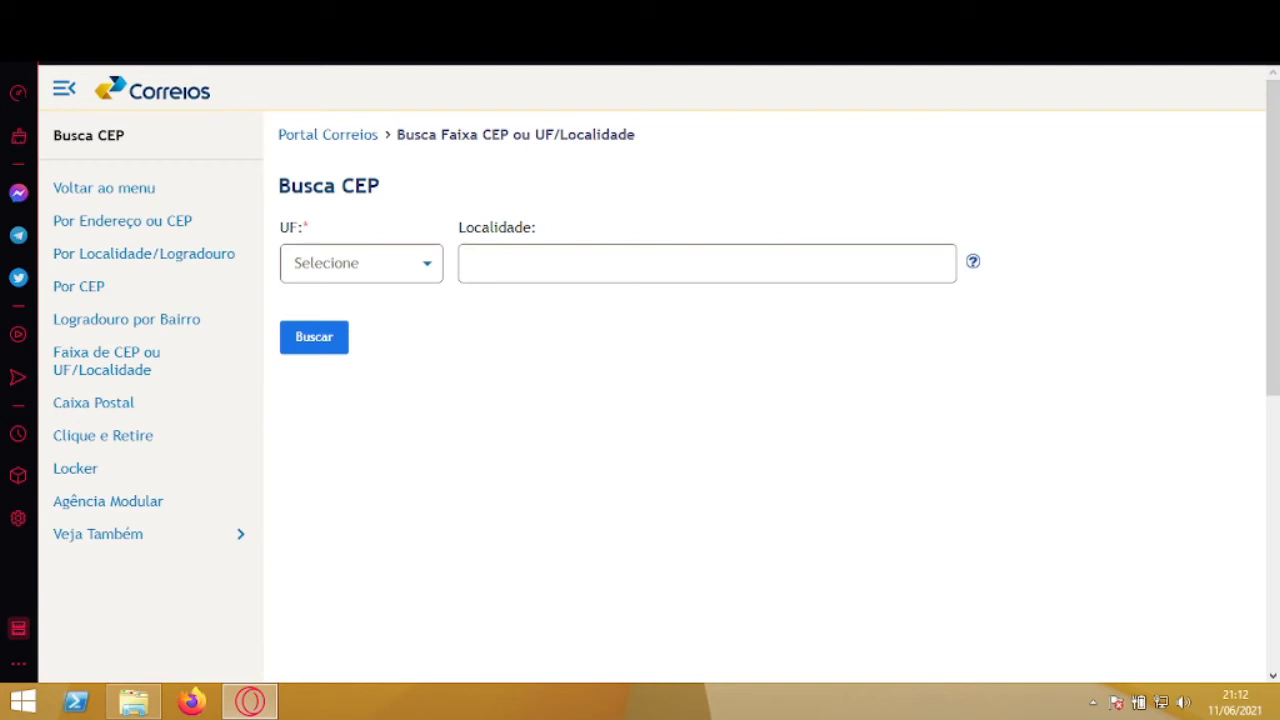
pyautogui.click(348, 272)
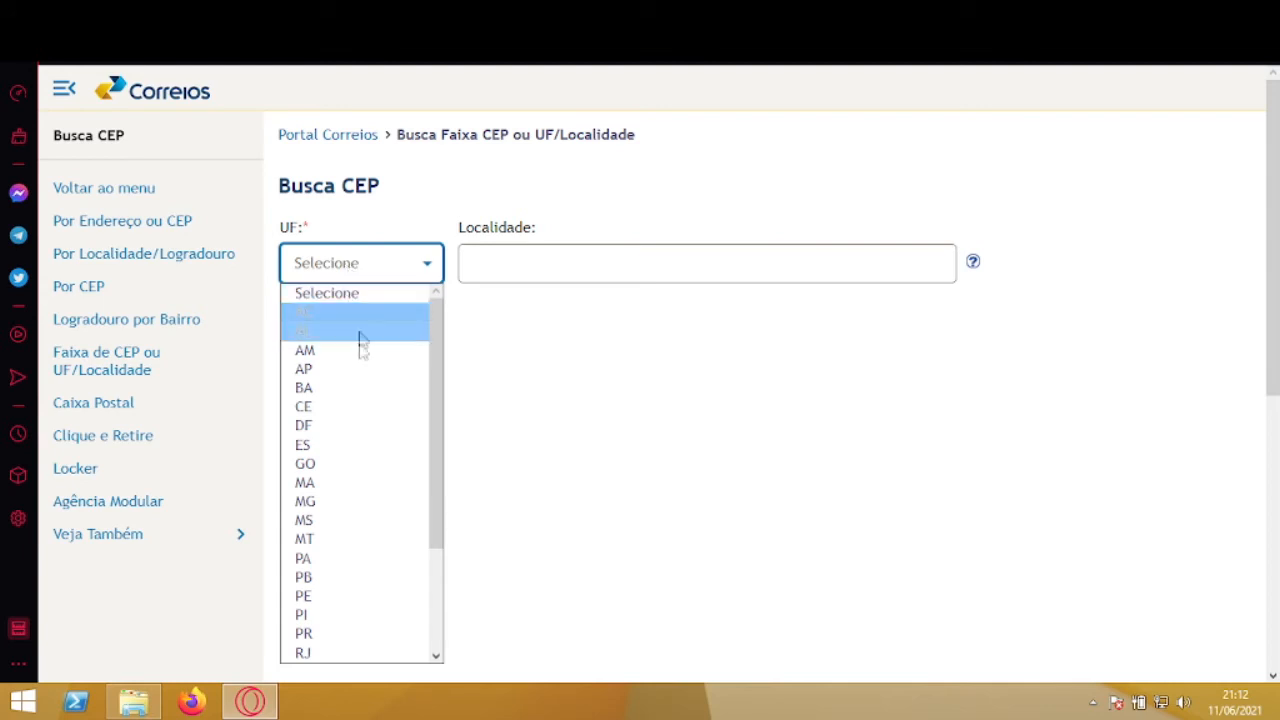
pyautogui.click(347, 521)
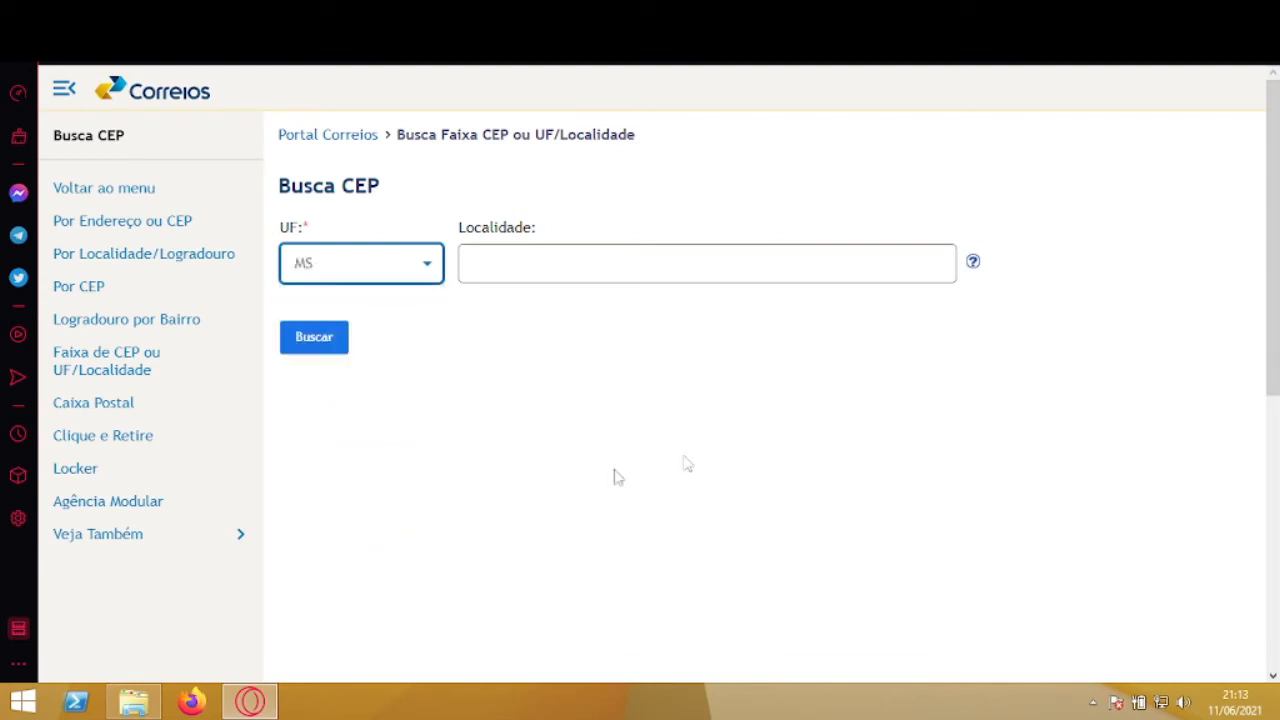
pyautogui.click(707, 263)
pyautogui.write('cam')
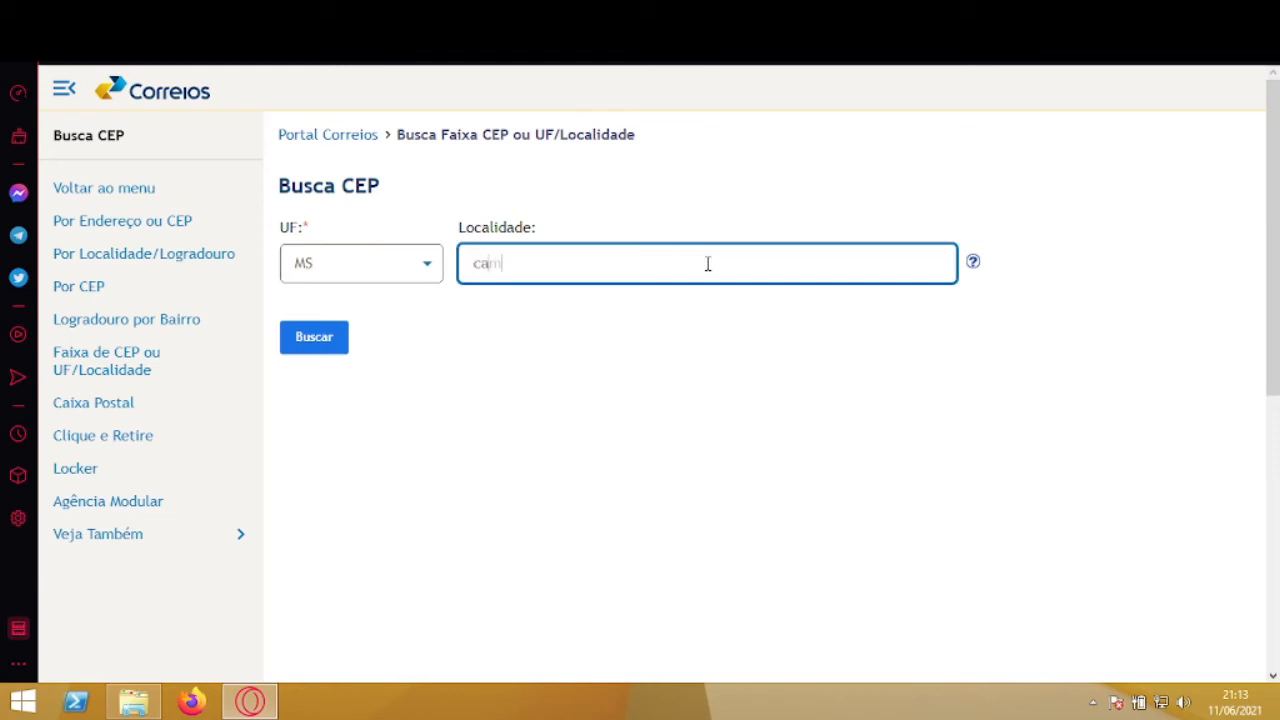
pyautogui.write('po grande')
pyautogui.click(316, 344)
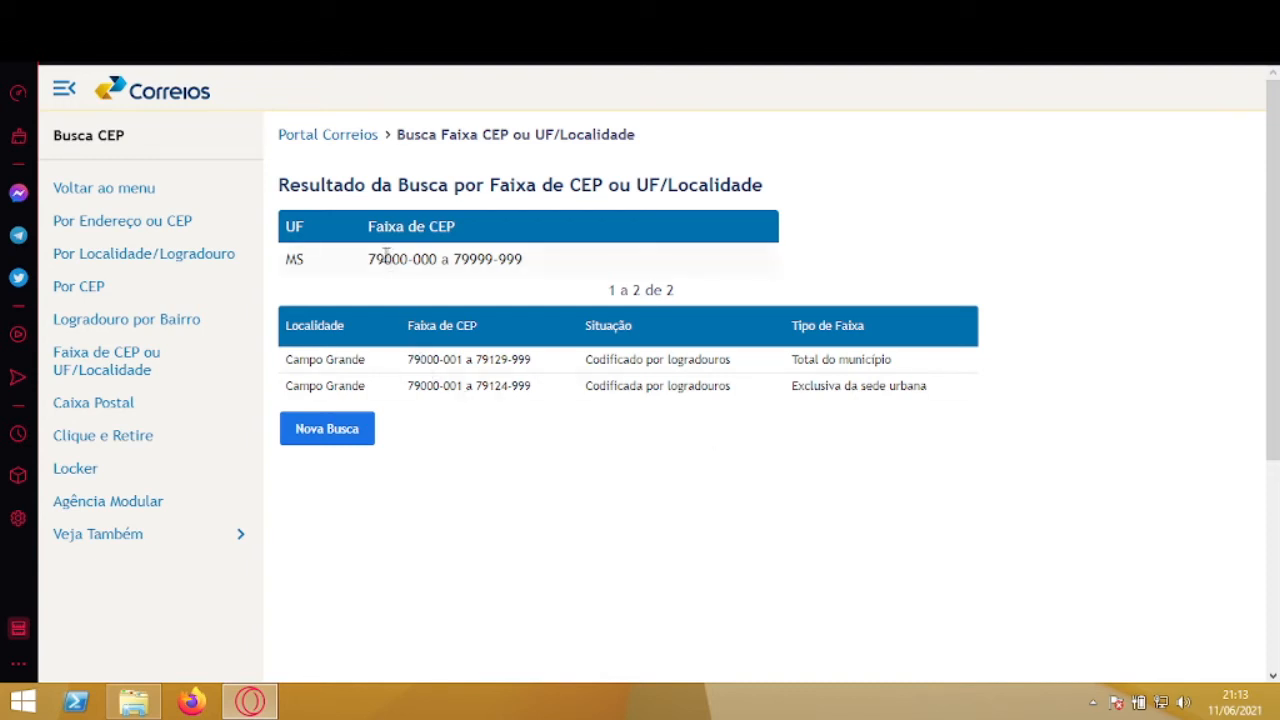
# - Copy the CEP range covering the whole municipality of Campo Grande from the search results
pyautogui.moveTo(385, 258); pyautogui.dragTo(438, 258)
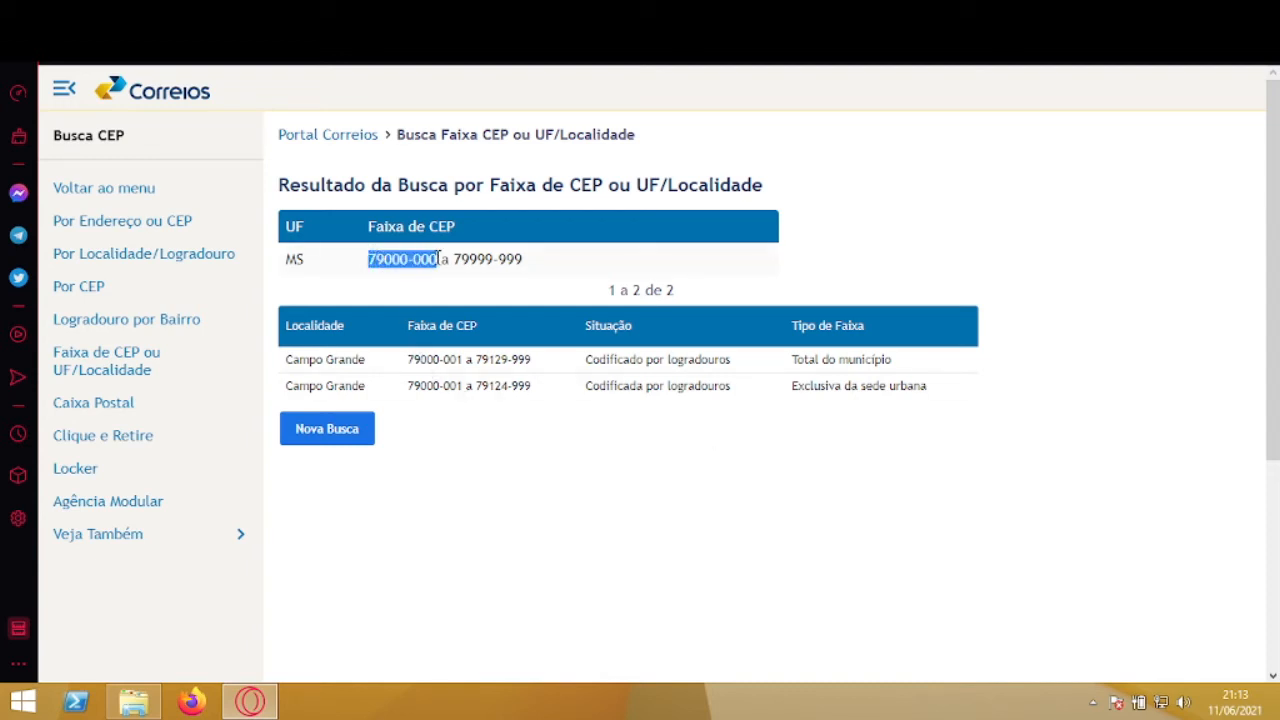
pyautogui.click(382, 264)
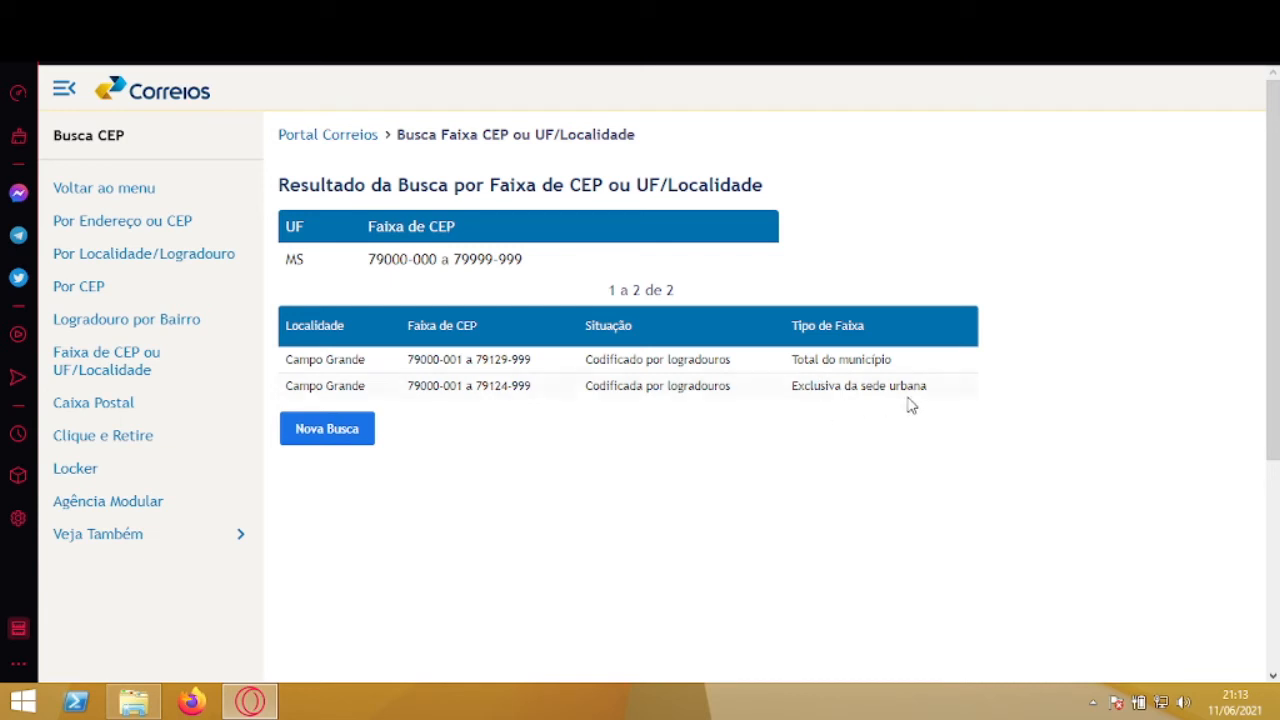
pyautogui.moveTo(552, 391); pyautogui.dragTo(416, 386)
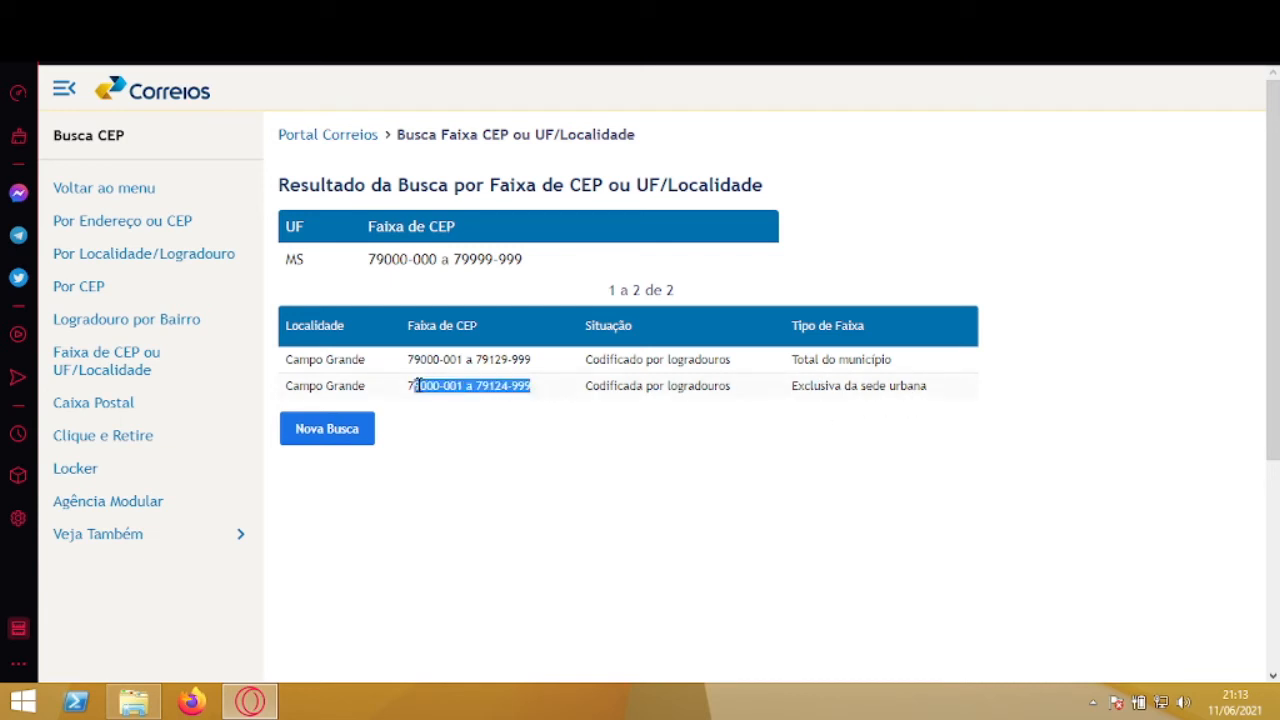
pyautogui.click(540, 413)
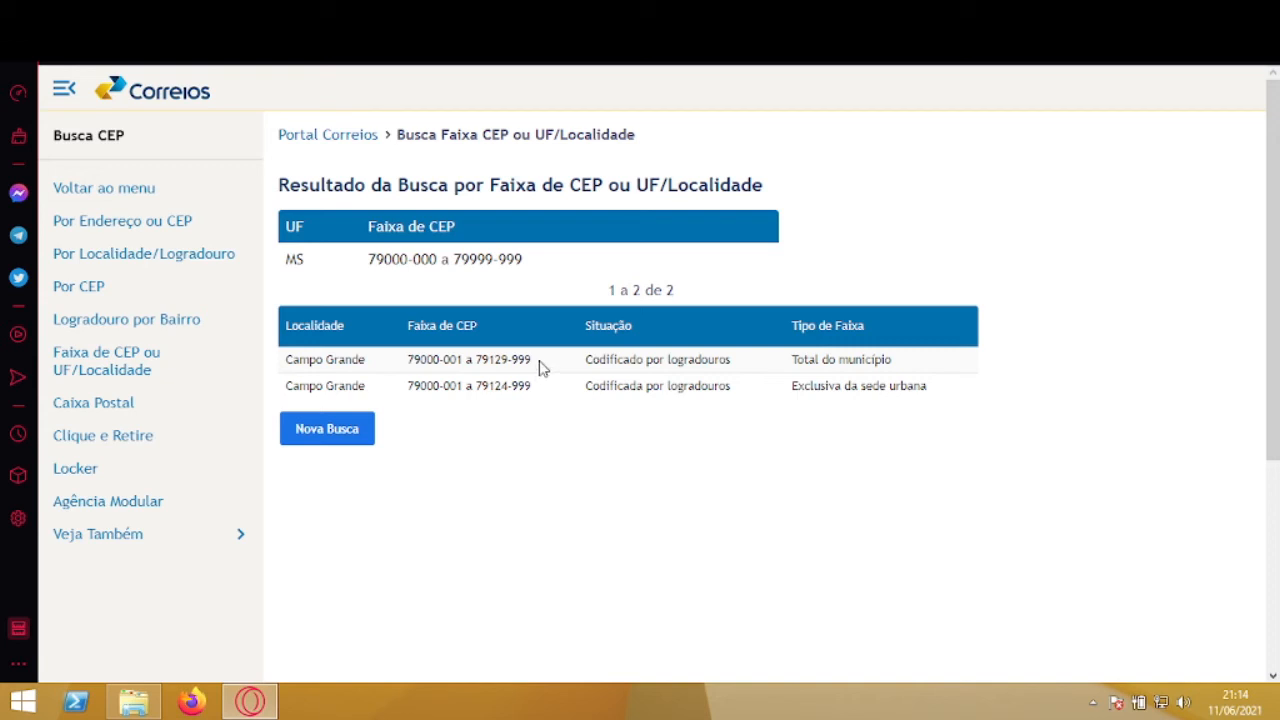
pyautogui.moveTo(540, 368); pyautogui.dragTo(408, 358)
pyautogui.hotkey('ctrl', 'c')
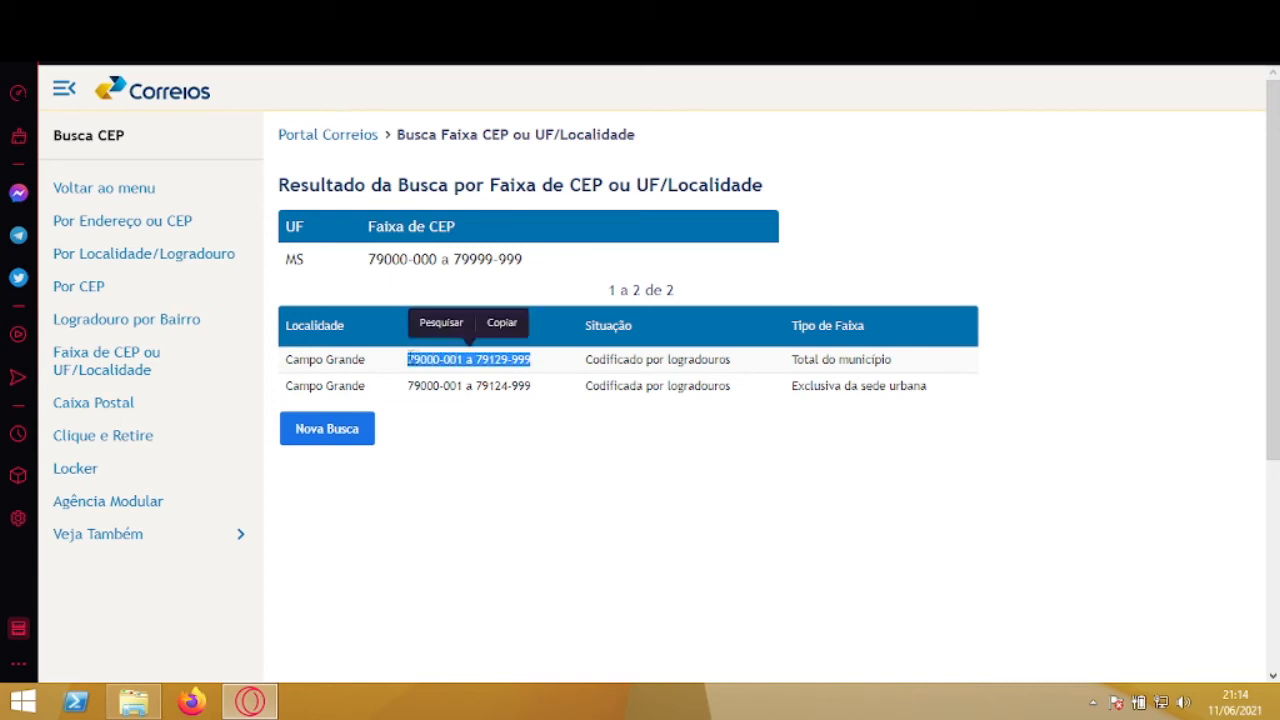
pyautogui.click(510, 322)
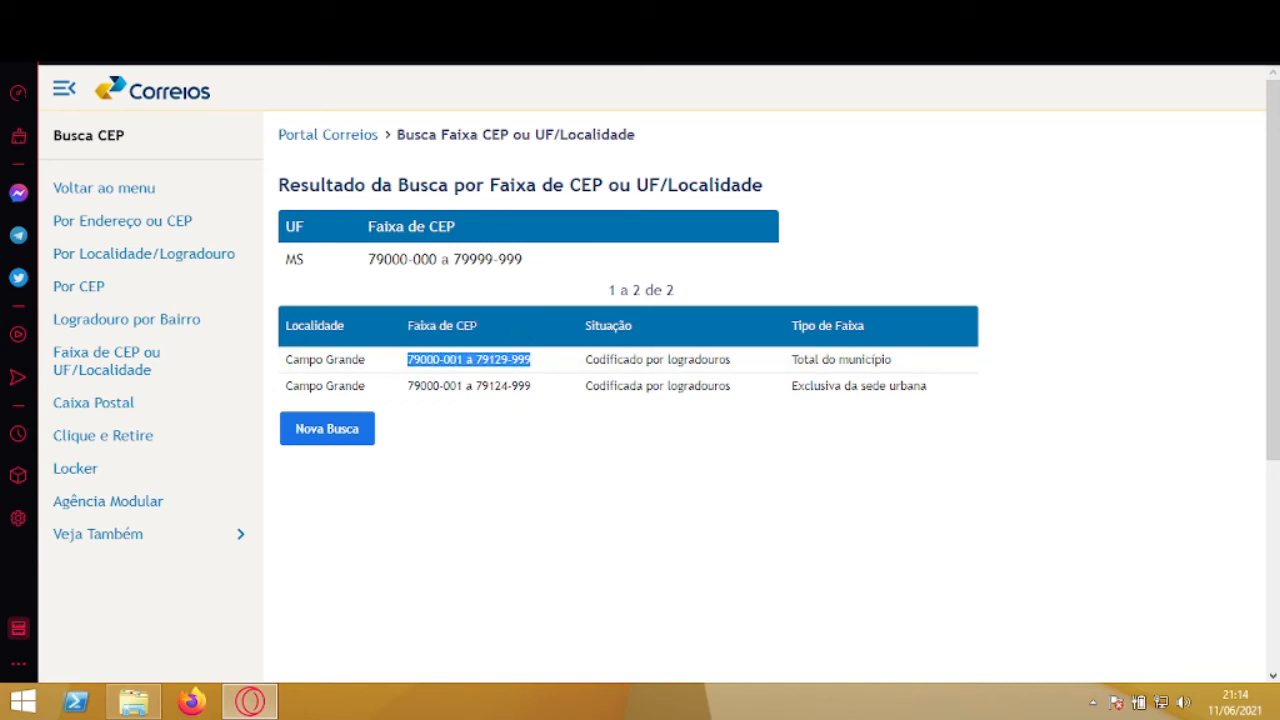
# - Return to the WooCommerce area settings, paste the copied CEP range and reformat it as 79000001...79129999
pyautogui.hotkey('ctrl', 'Tab')
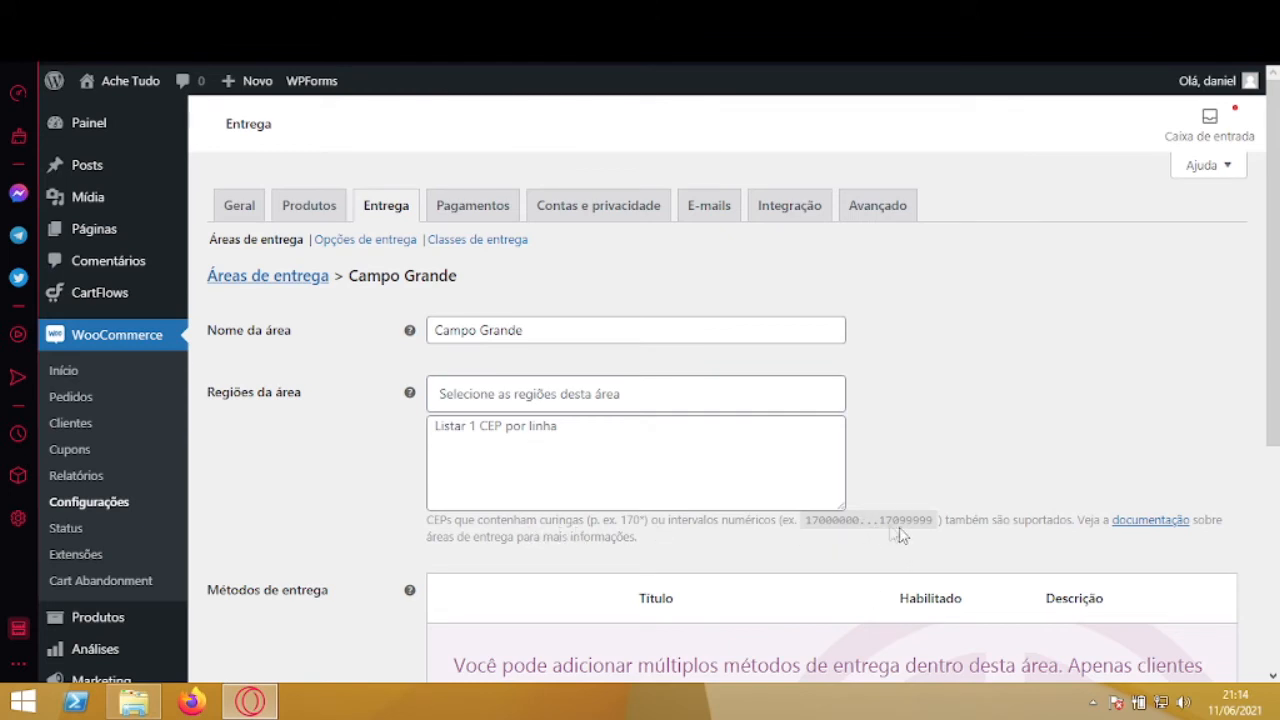
pyautogui.click(579, 436)
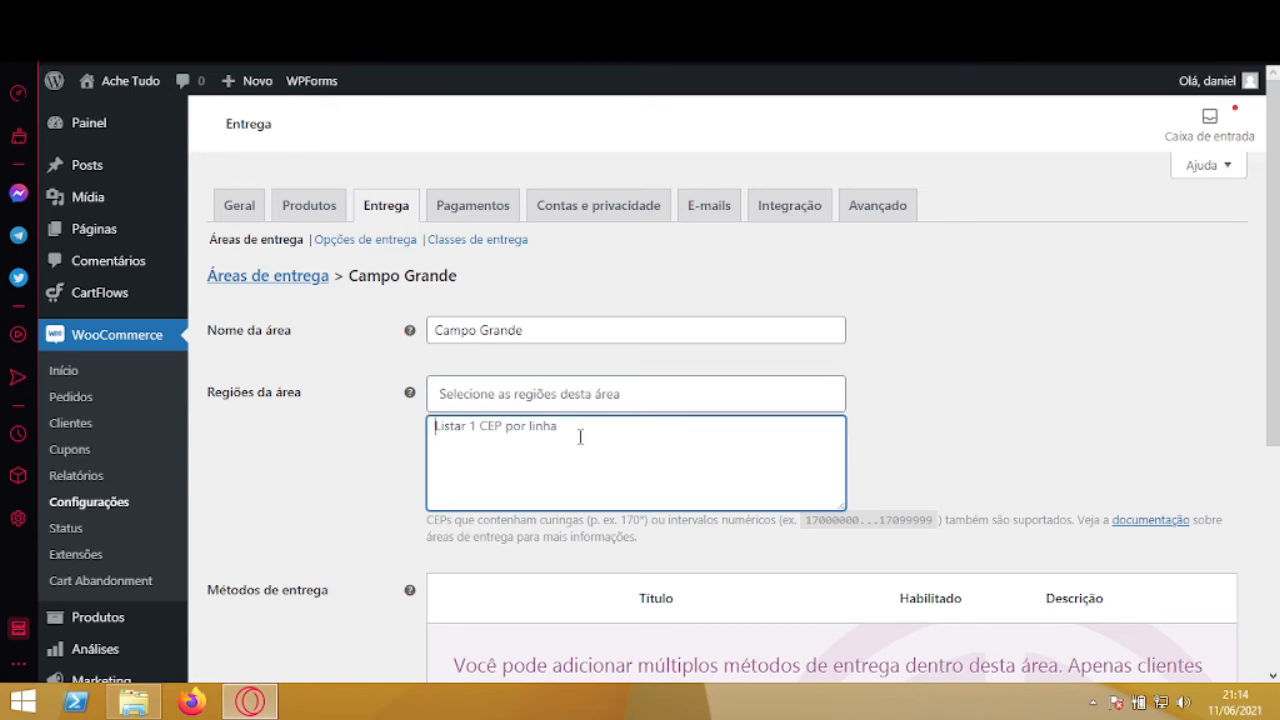
pyautogui.hotkey('ctrl', 'v')
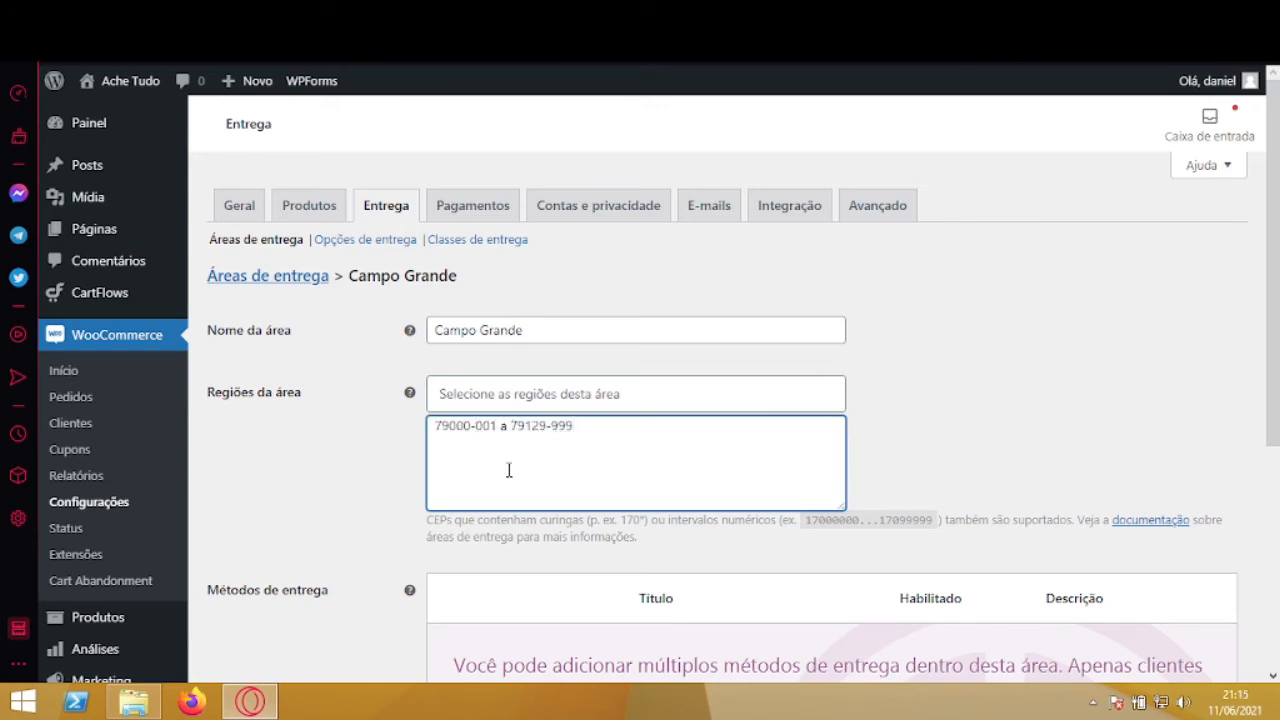
pyautogui.press('BackSpace')
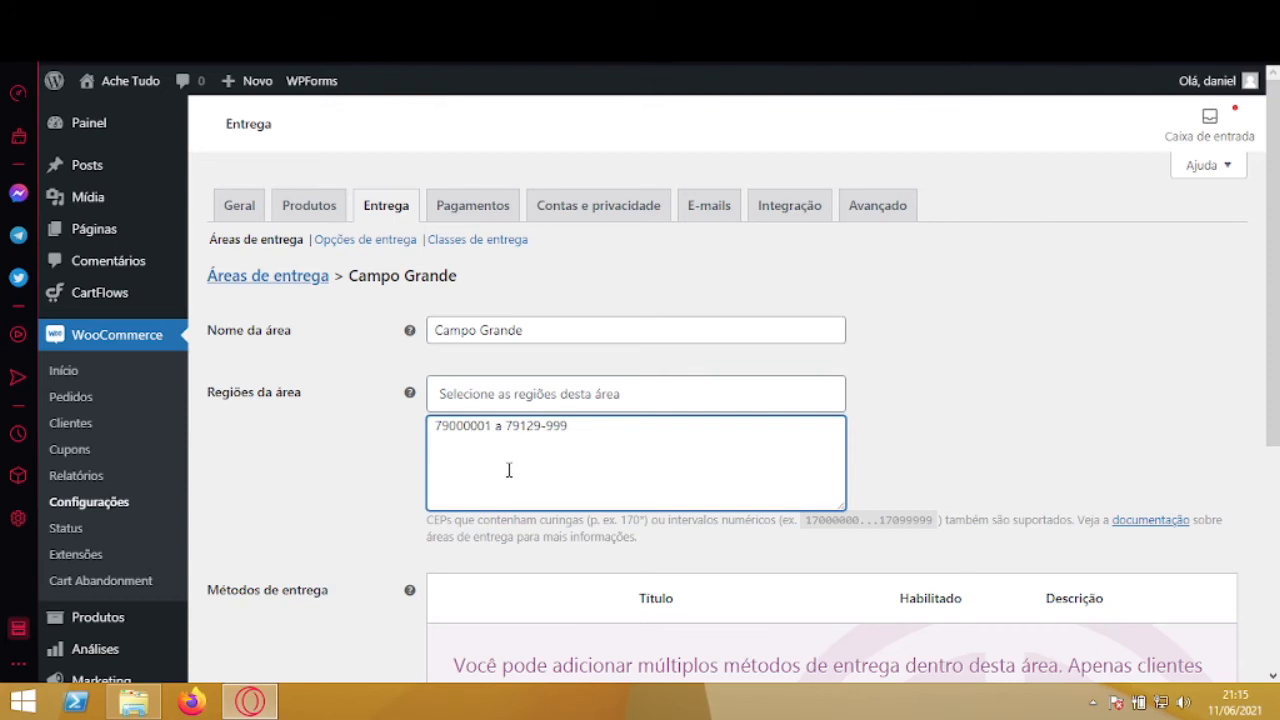
pyautogui.click(549, 425)
pyautogui.press('BackSpace')
pyautogui.click(509, 426)
pyautogui.moveTo(506, 426); pyautogui.dragTo(492, 428)
pyautogui.write('...')
pyautogui.press('Tab')
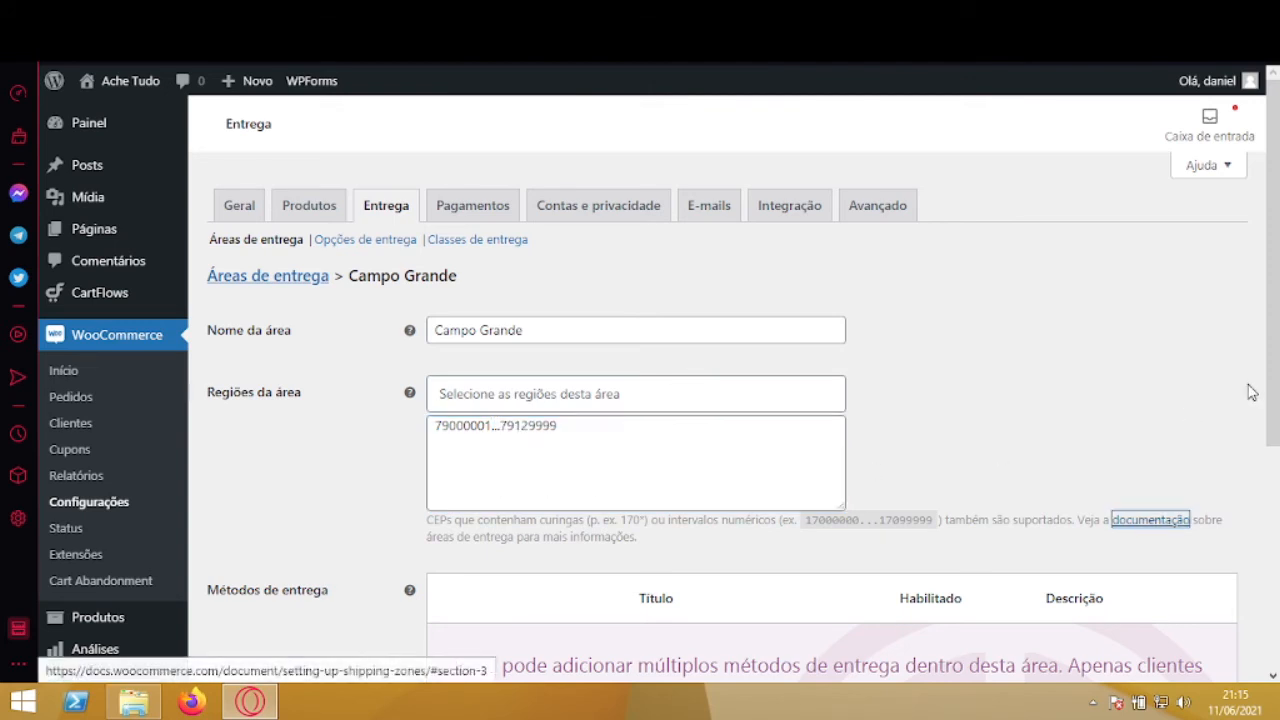
pyautogui.click(1060, 394)
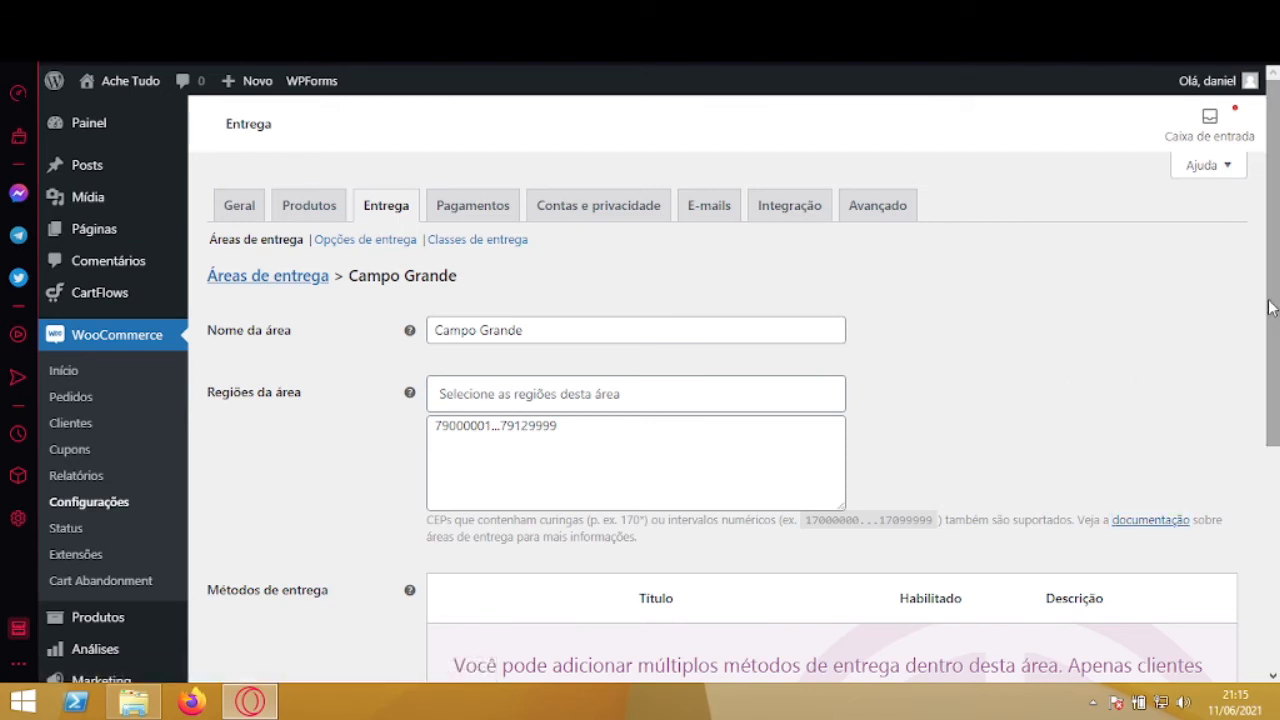
pyautogui.moveTo(1272, 307); pyautogui.dragTo(1276, 417)
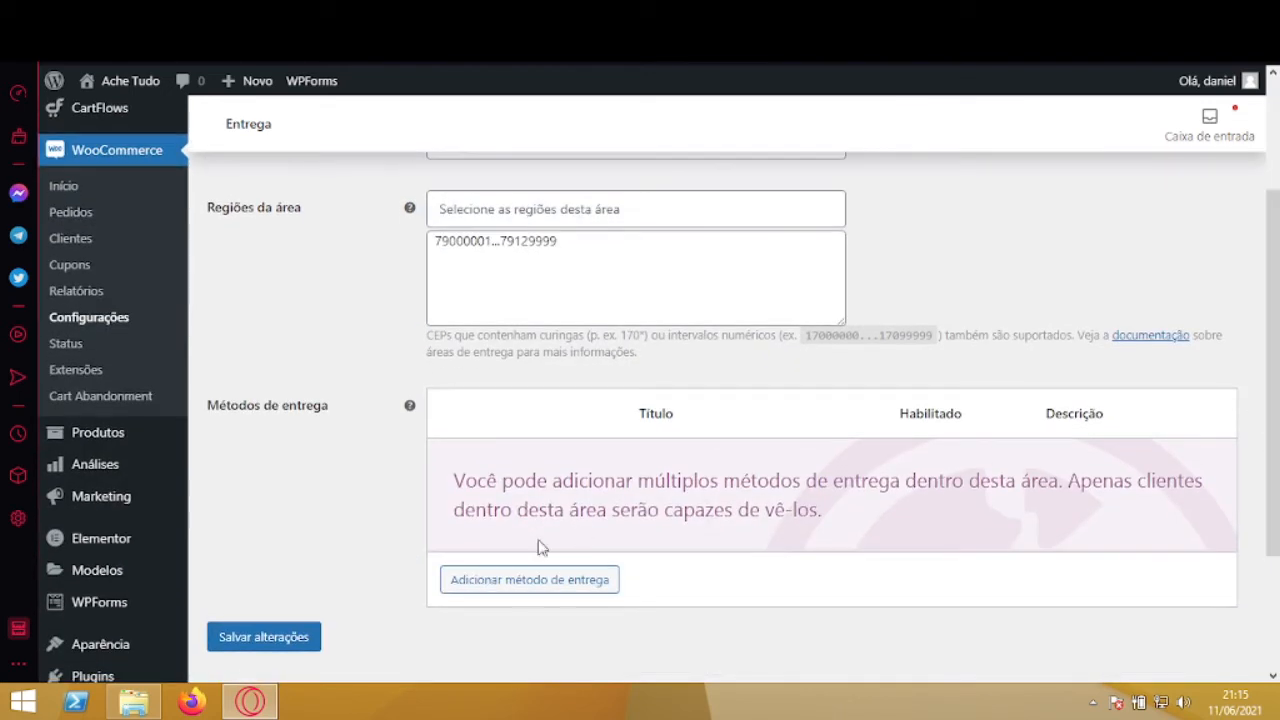
# - Save the CEP range of the Campo Grande area and add PAC as its first delivery method
pyautogui.click(297, 639)
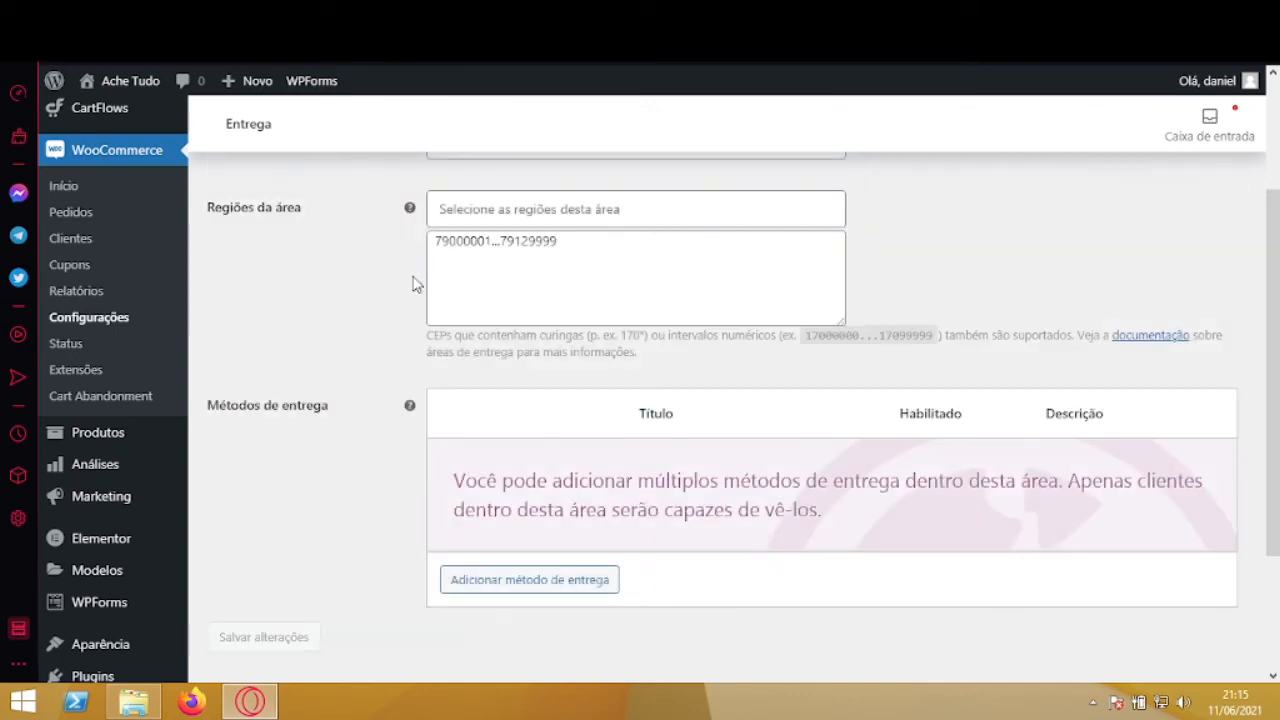
pyautogui.moveTo(1276, 356); pyautogui.dragTo(1276, 255)
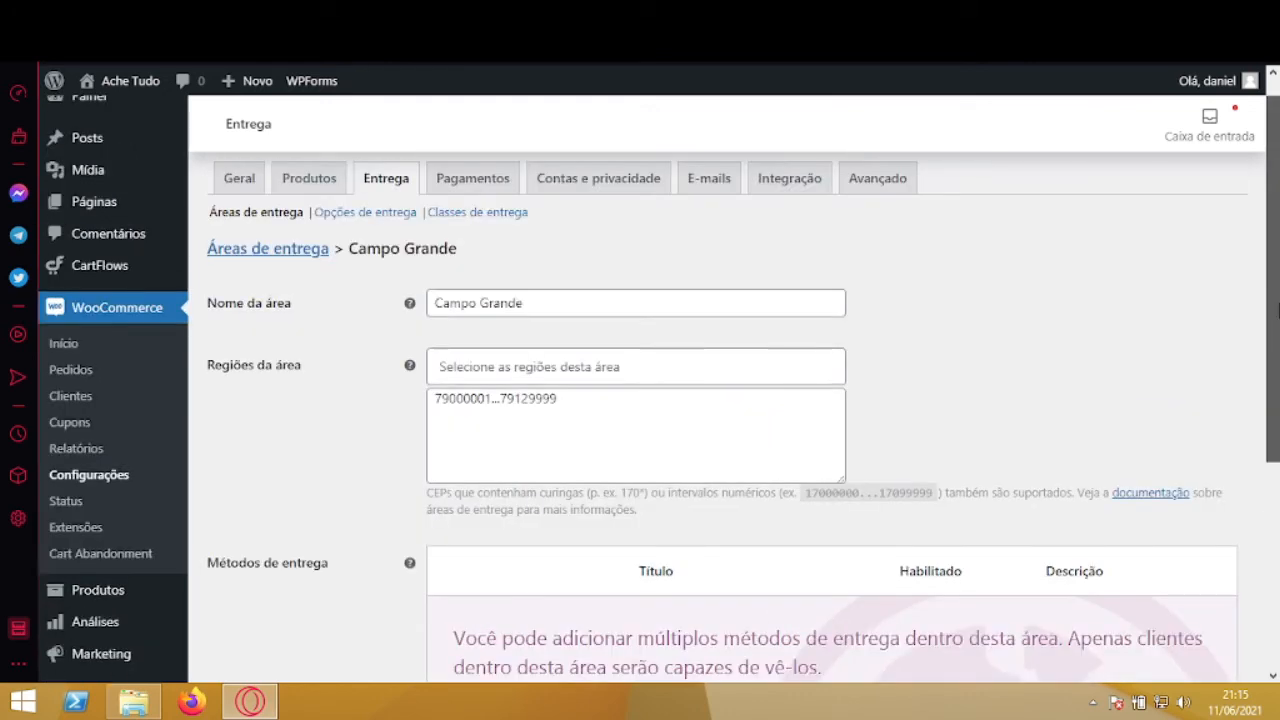
pyautogui.scroll(-2, 560, 560)
pyautogui.click(538, 562)
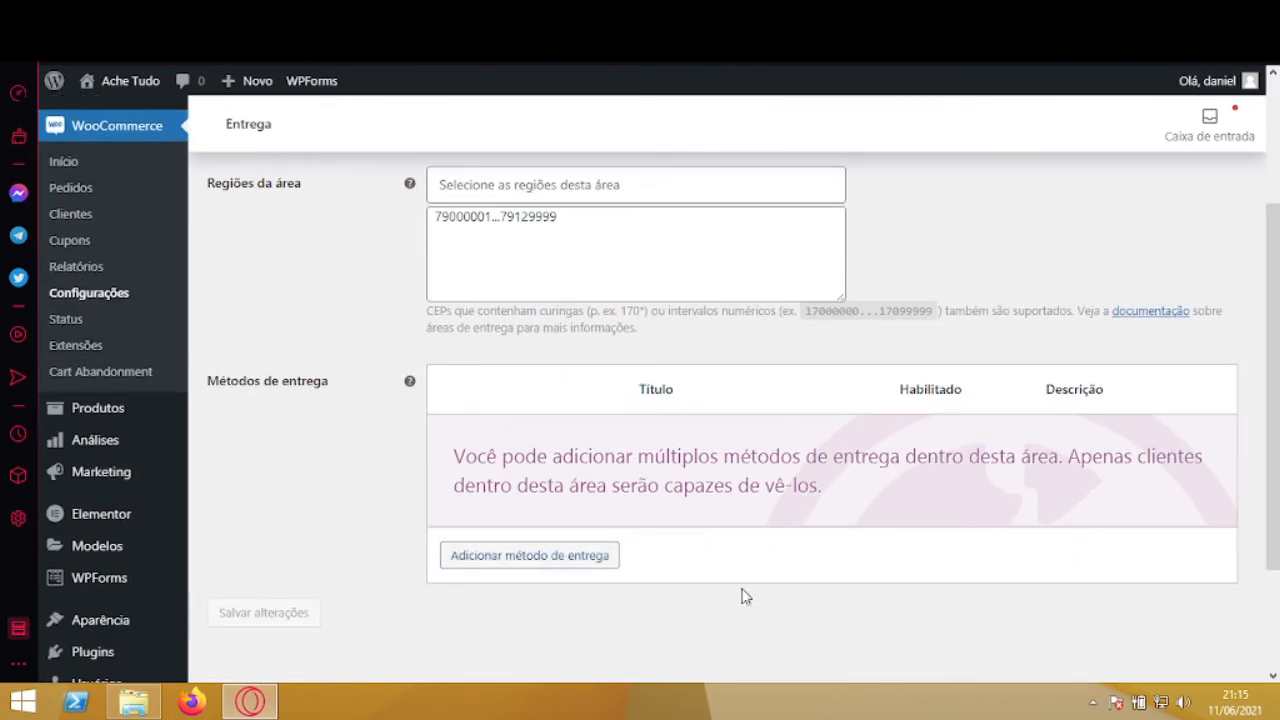
pyautogui.click(619, 396)
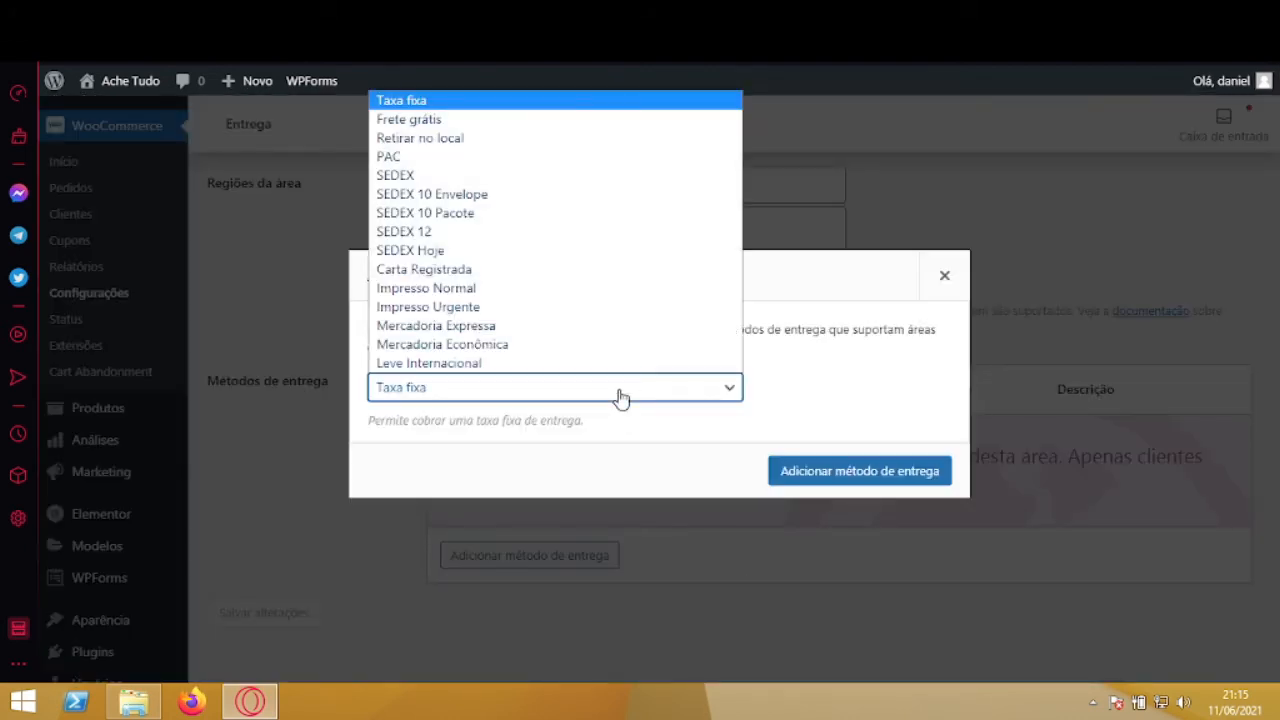
pyautogui.click(560, 157)
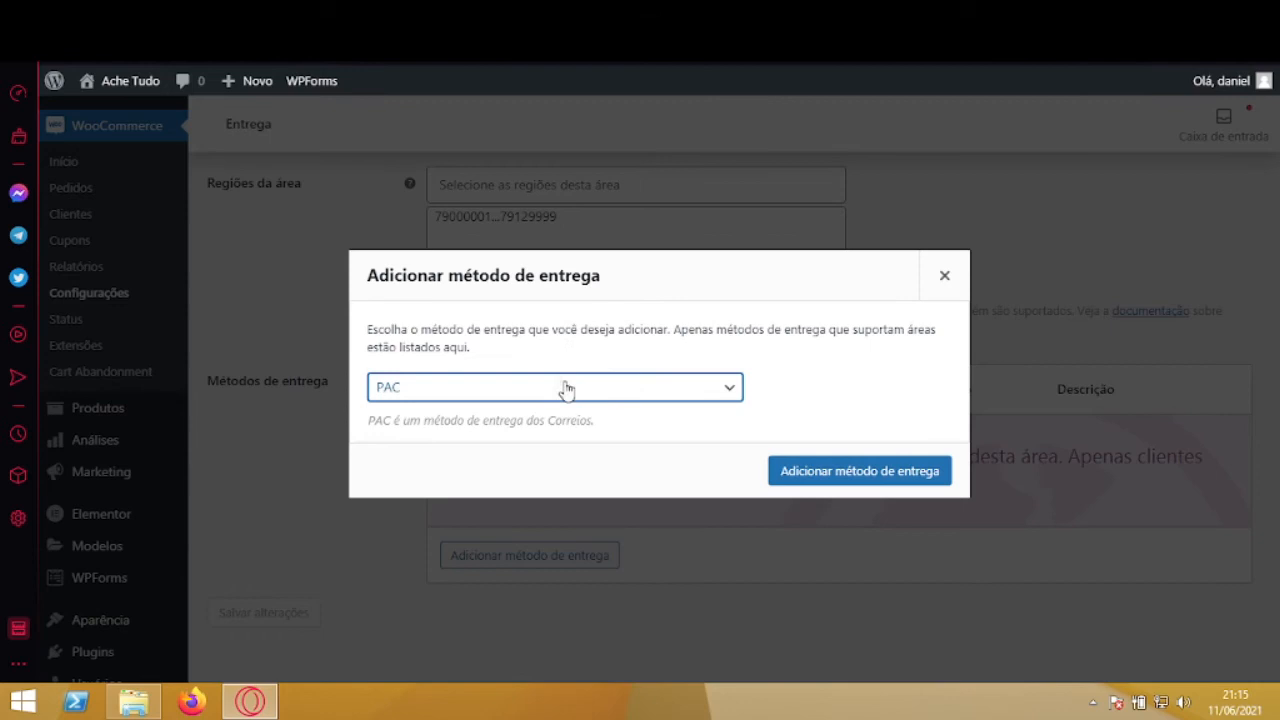
pyautogui.click(844, 472)
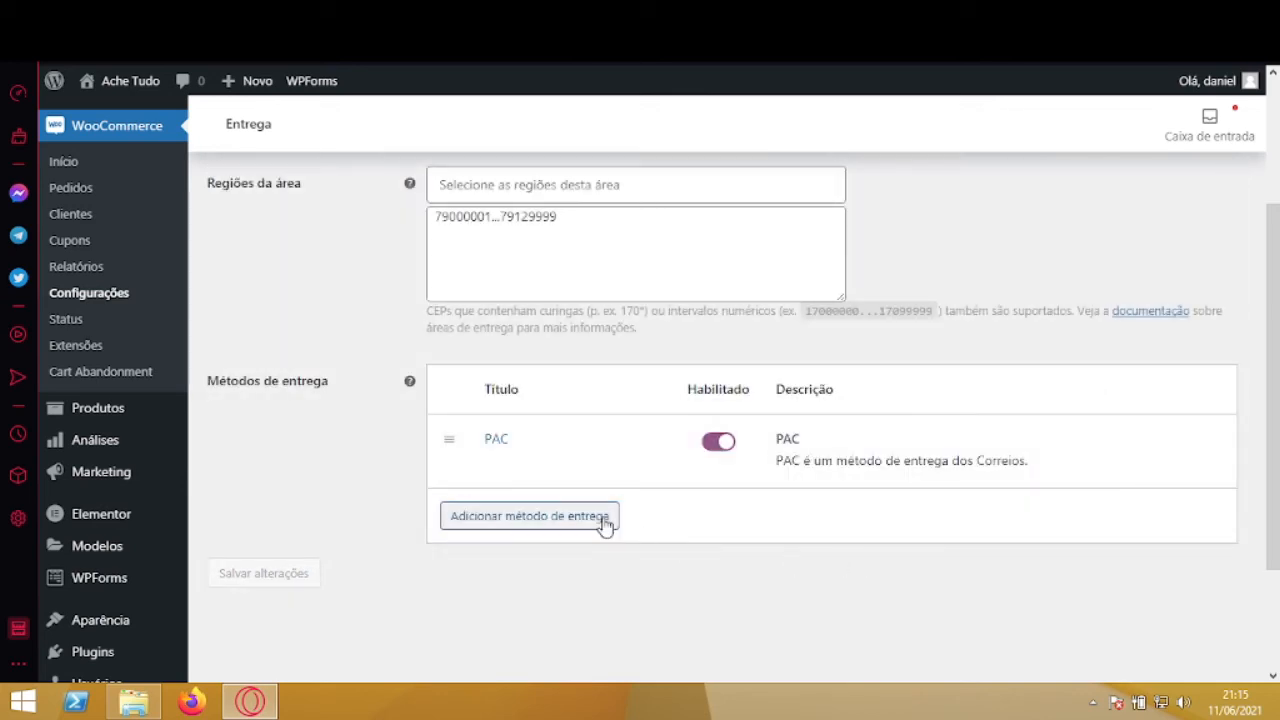
# - Add SEDEX and Frete grátis as further delivery methods of the Campo Grande area
pyautogui.click(604, 518)
pyautogui.click(647, 404)
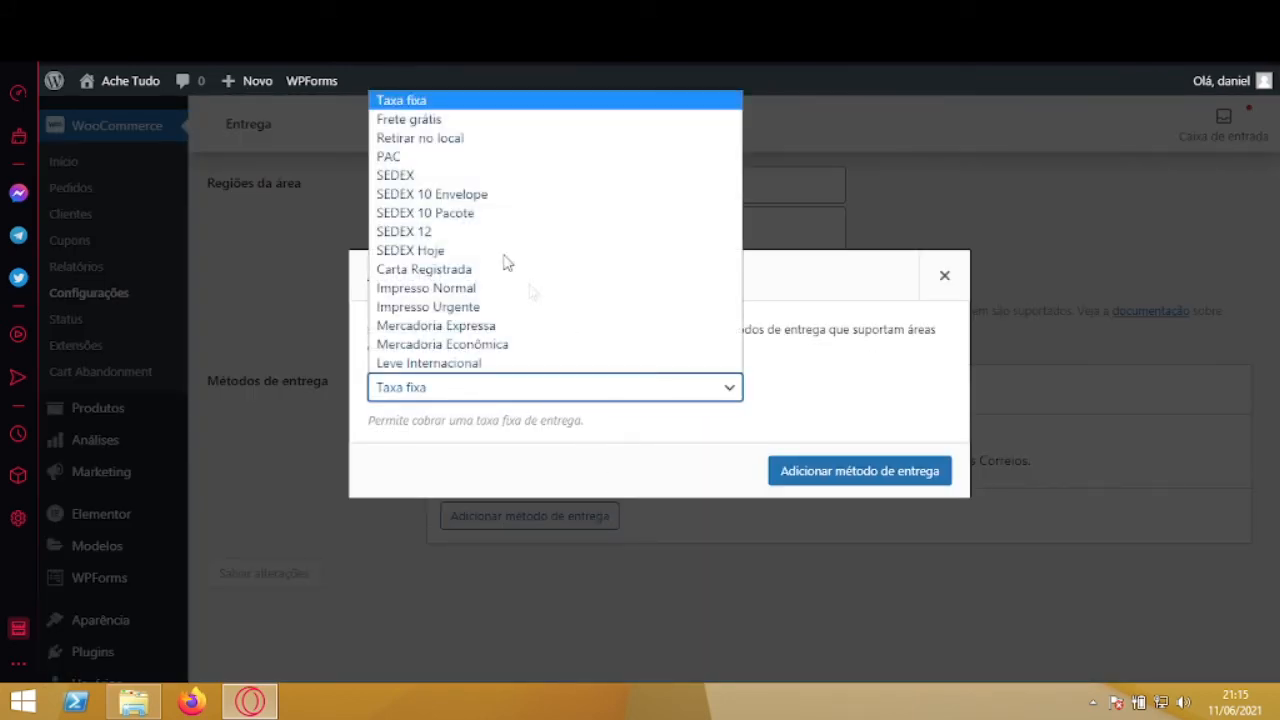
pyautogui.click(492, 176)
pyautogui.click(845, 472)
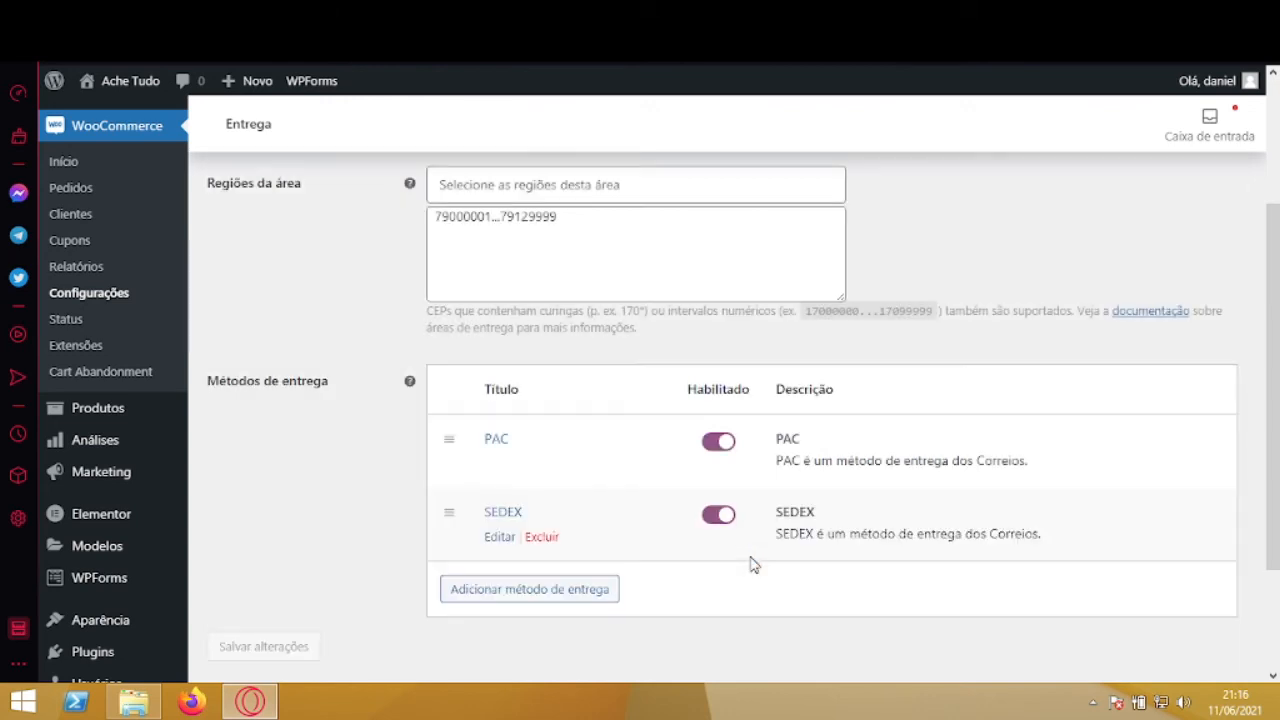
pyautogui.click(576, 591)
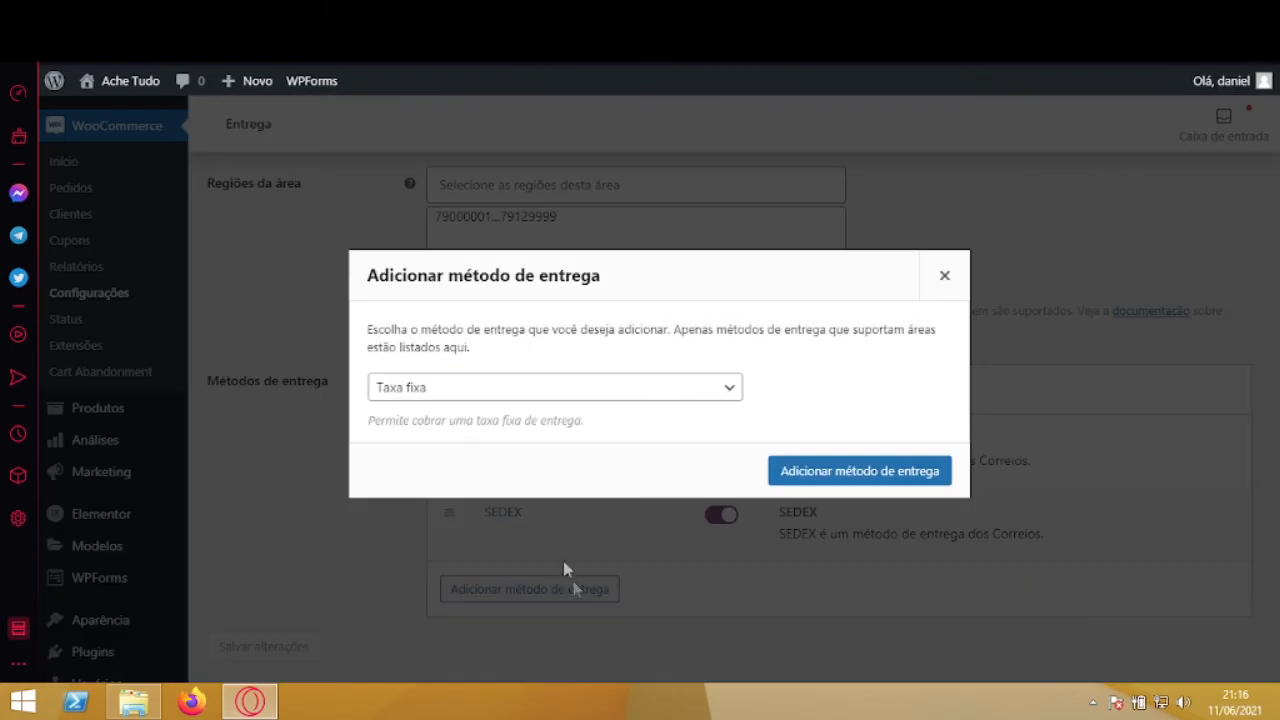
pyautogui.click(572, 399)
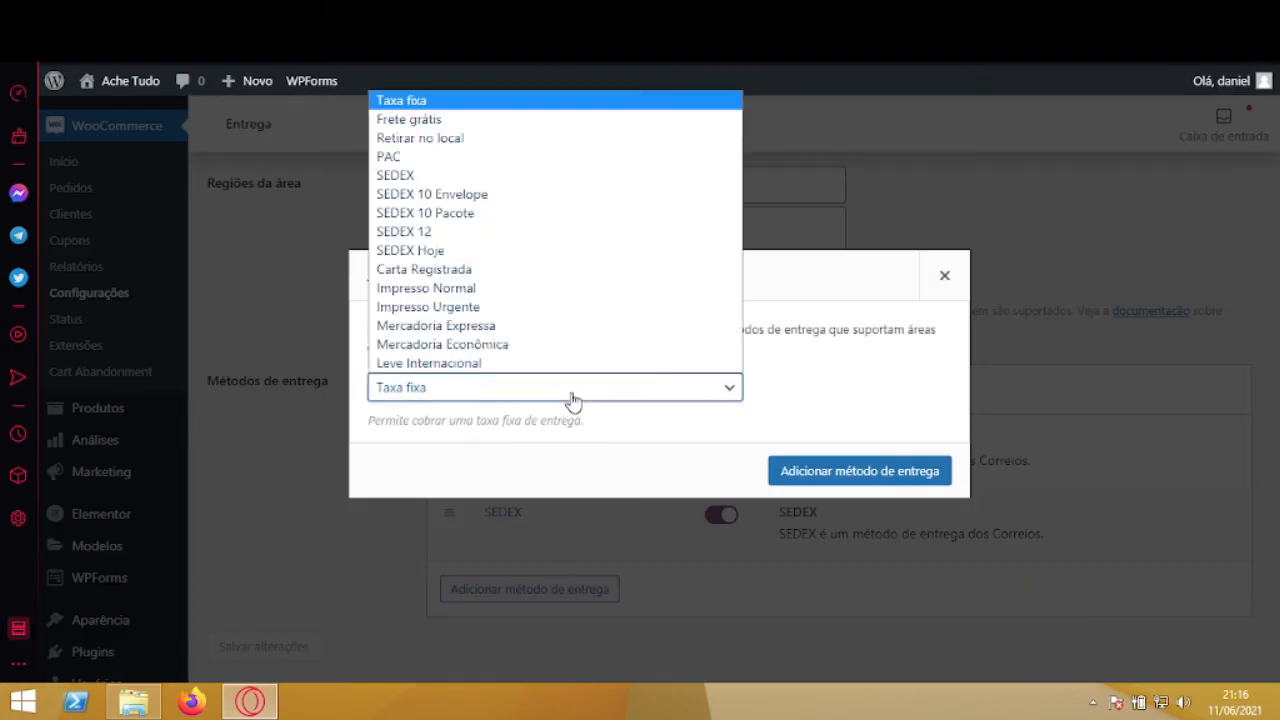
pyautogui.click(508, 121)
pyautogui.click(829, 480)
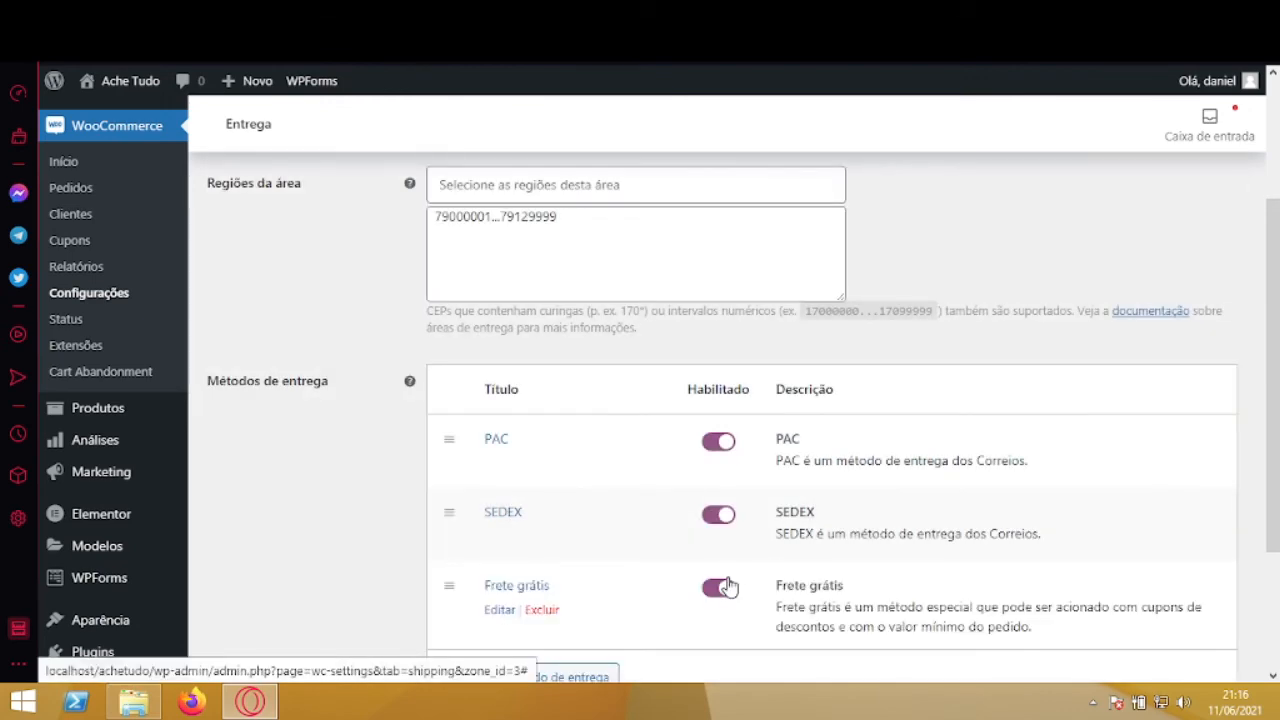
# - Add Retirar no local as a delivery method of the Campo Grande area
pyautogui.scroll(-1, 1276, 404)
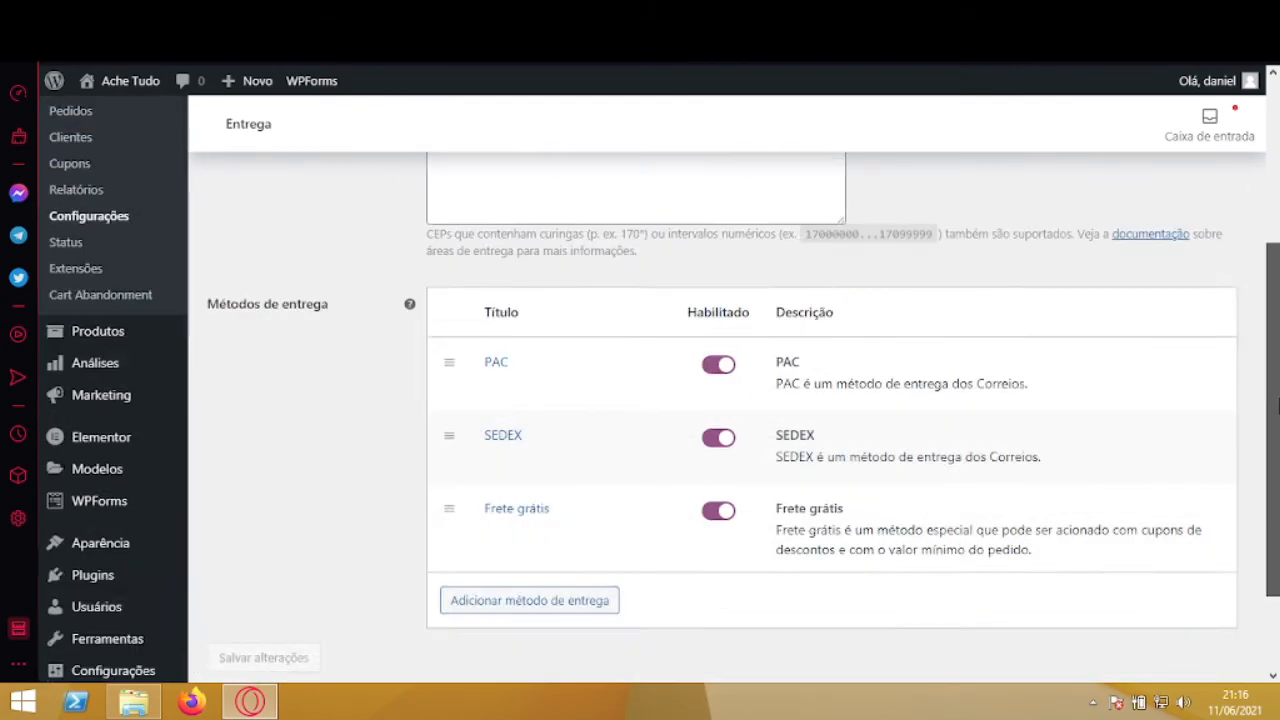
pyautogui.scroll(-1, 1276, 404)
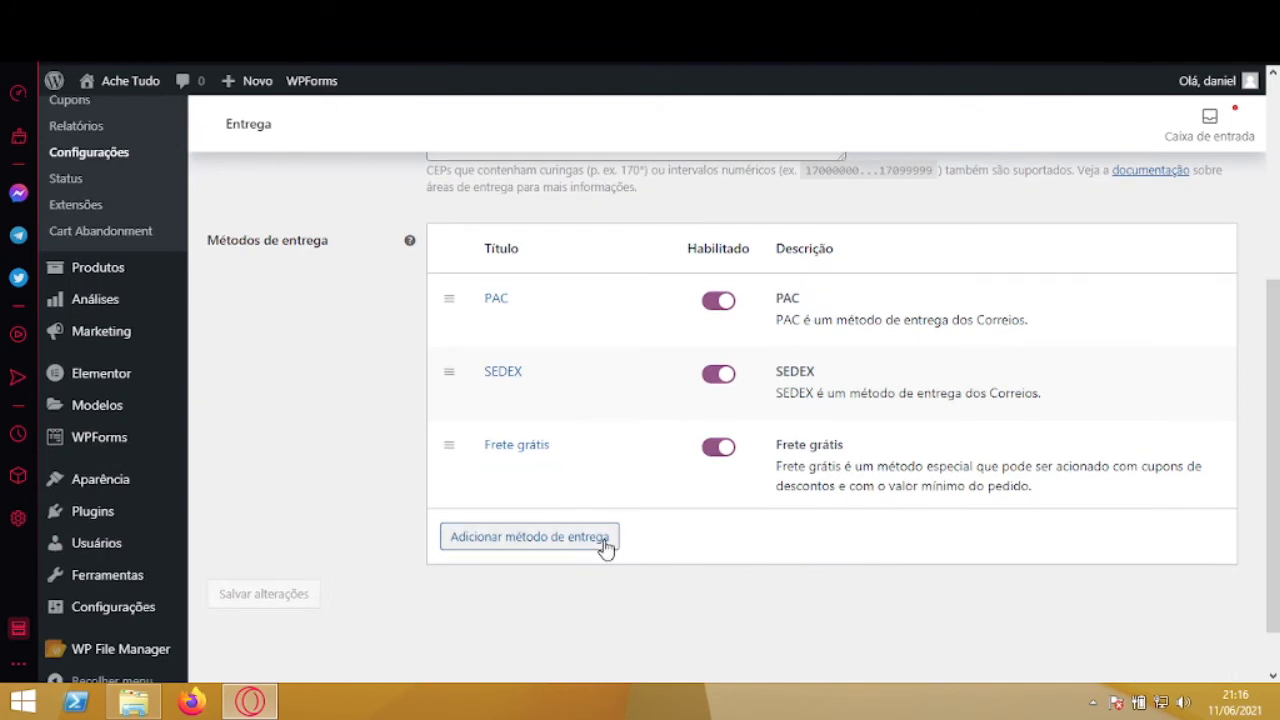
pyautogui.click(556, 539)
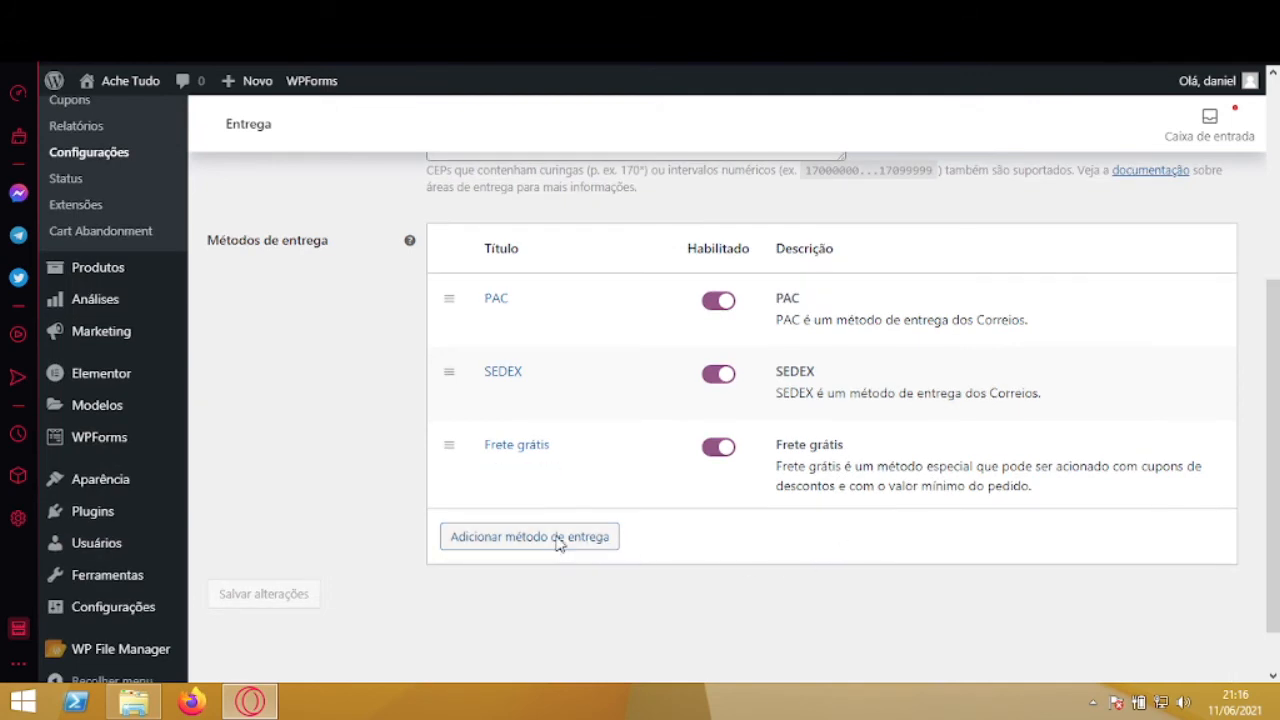
pyautogui.click(586, 399)
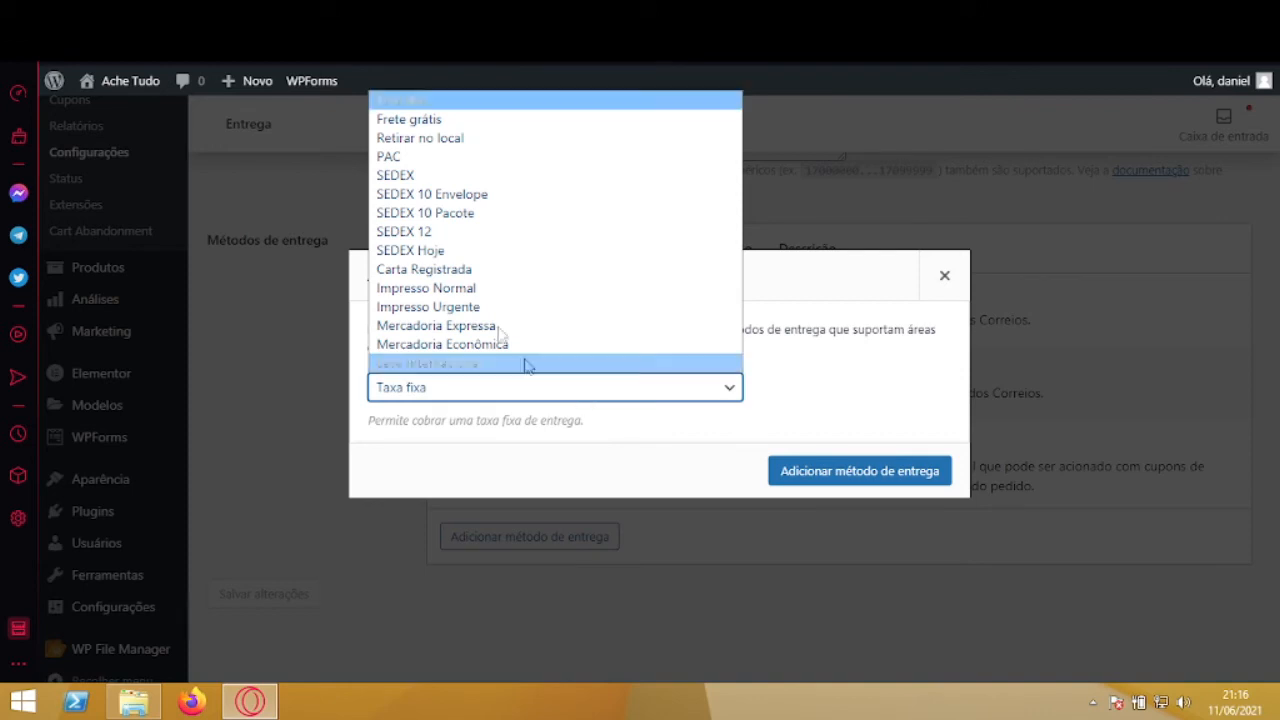
pyautogui.click(506, 137)
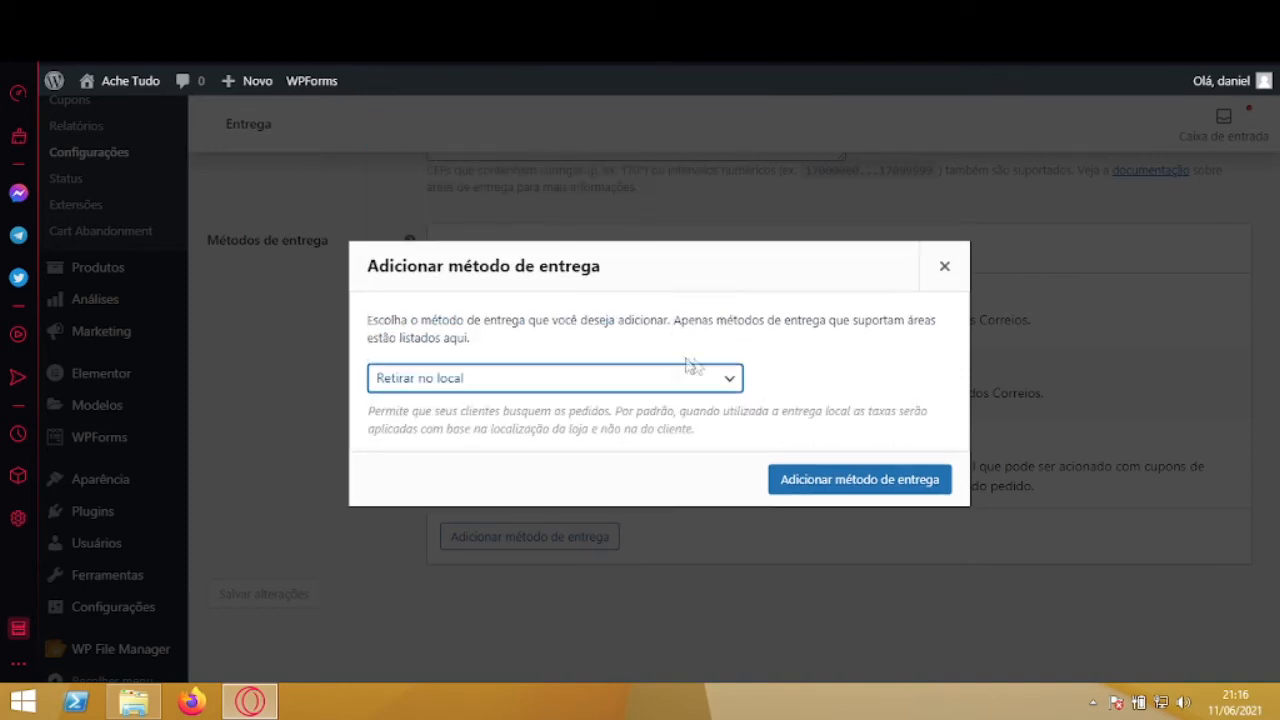
pyautogui.click(840, 481)
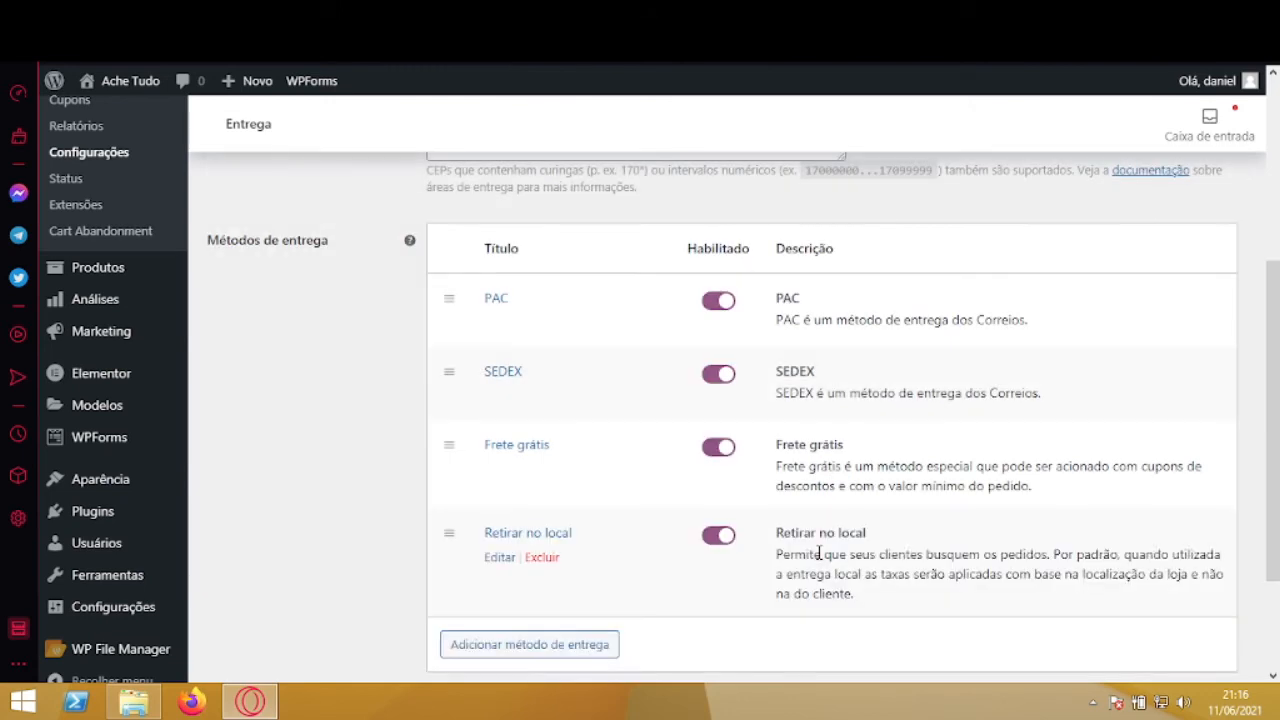
# - Review the title, tax status and cost settings of Retirar no local and save them
pyautogui.click(501, 560)
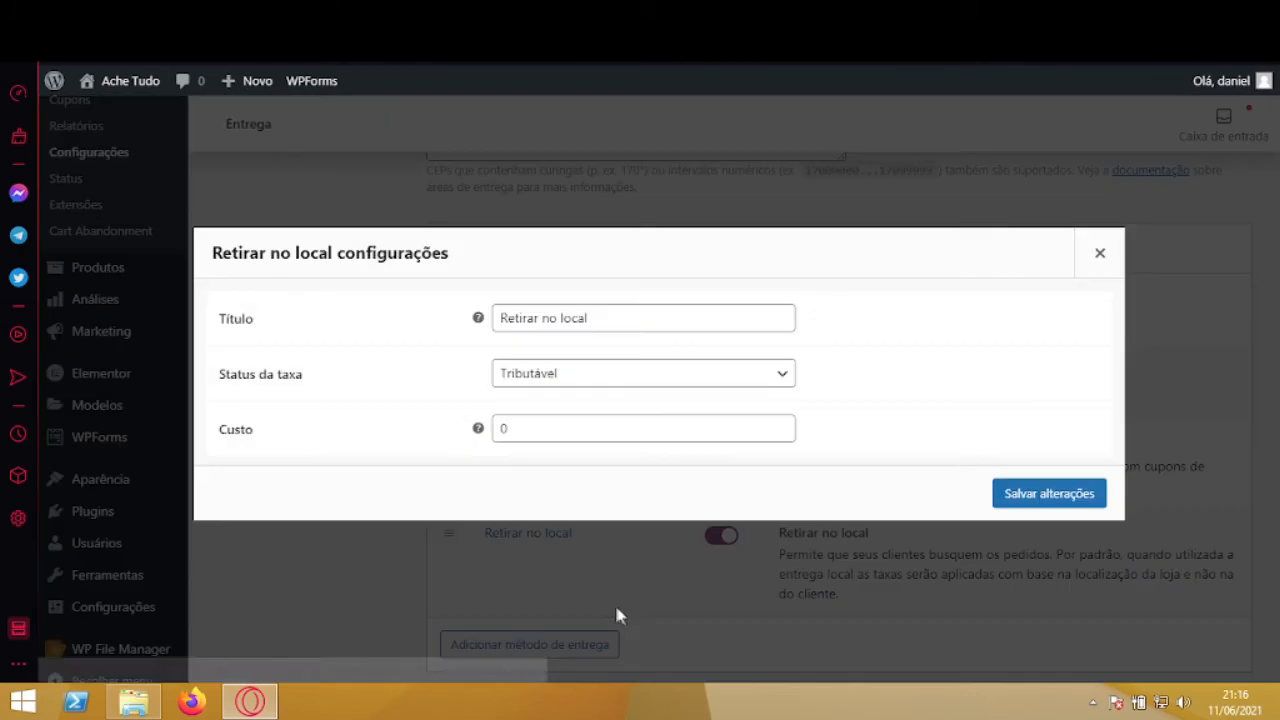
pyautogui.click(642, 314)
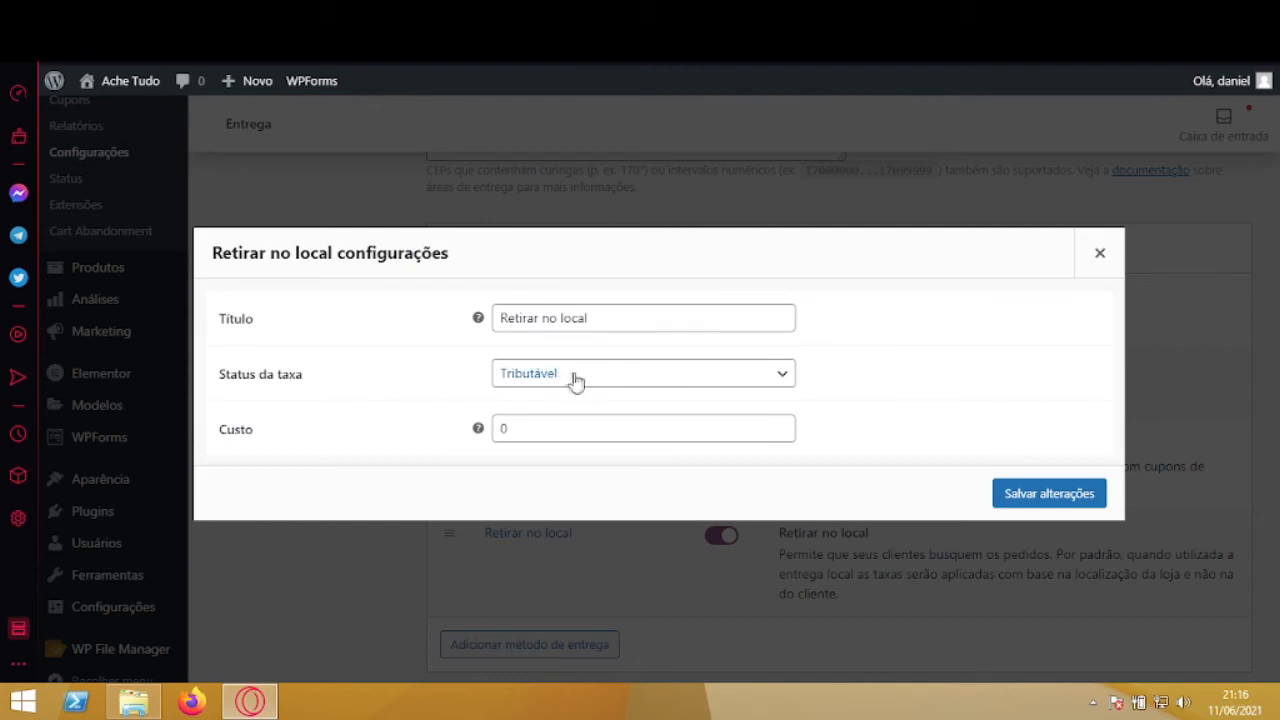
pyautogui.click(540, 435)
pyautogui.click(1020, 508)
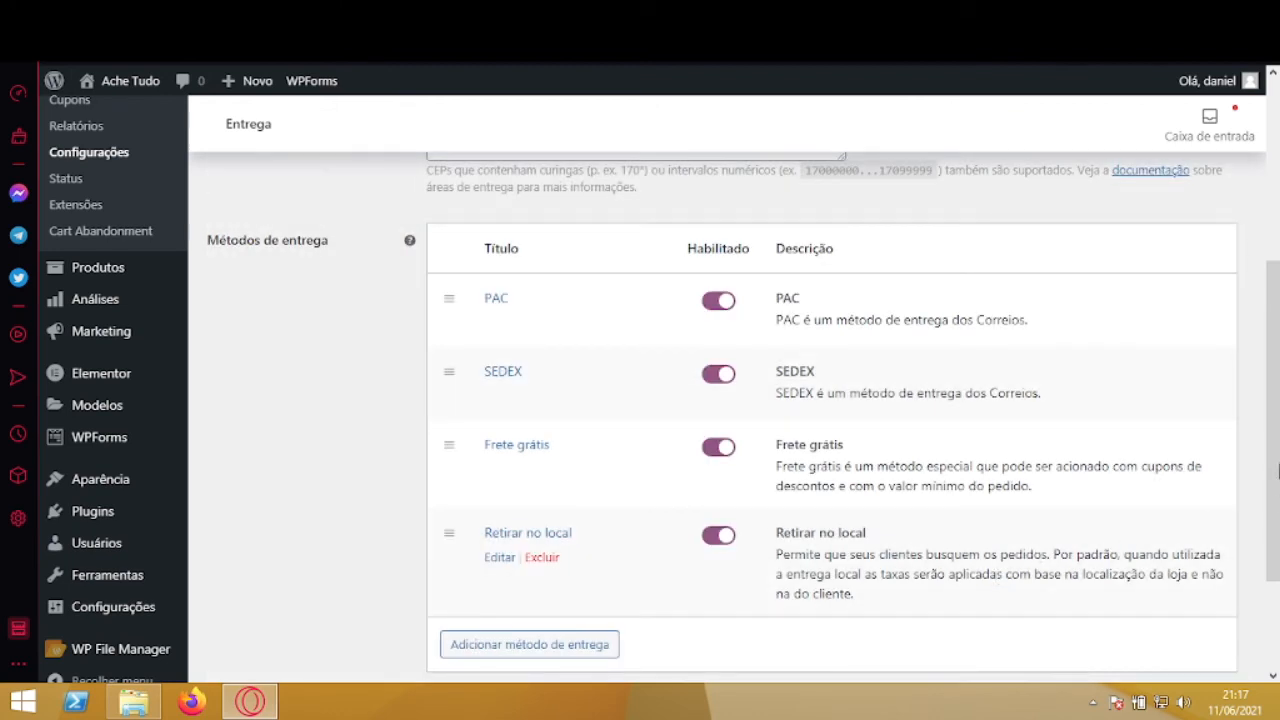
# - Return to the list of delivery areas and move Campo Grande above Brasil in the order
pyautogui.moveTo(1277, 469); pyautogui.dragTo(1277, 252)
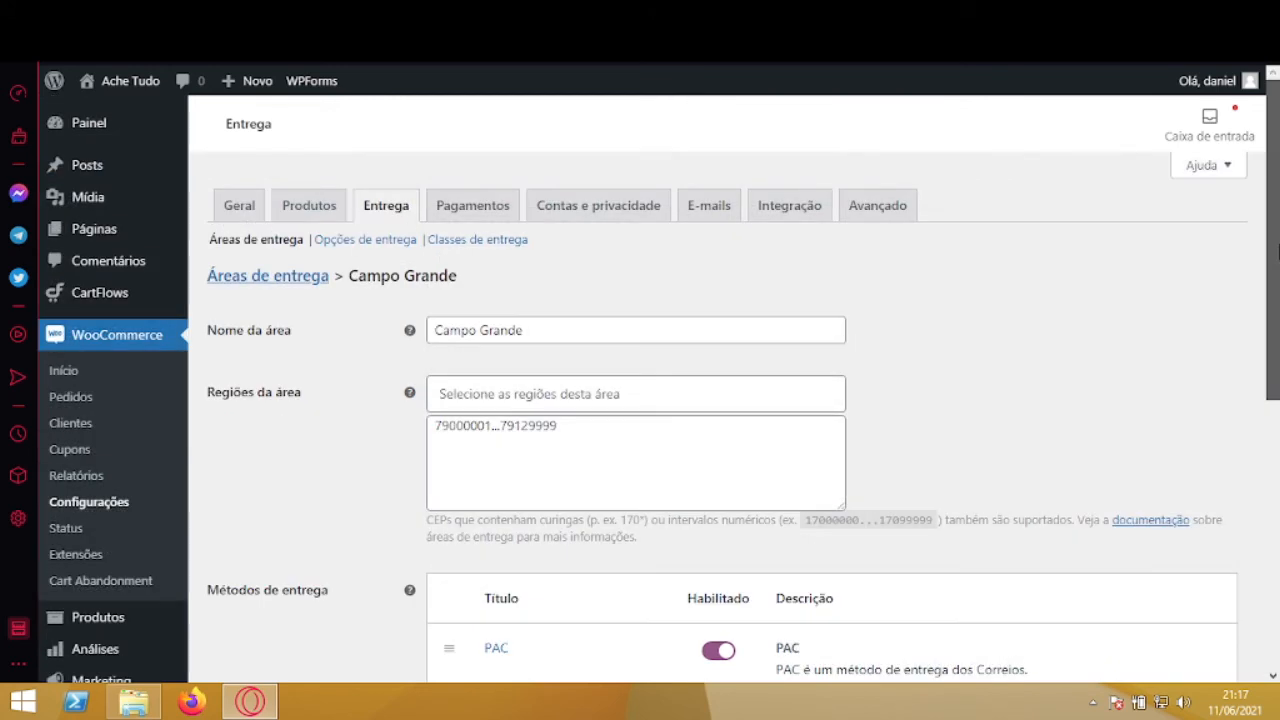
pyautogui.click(270, 281)
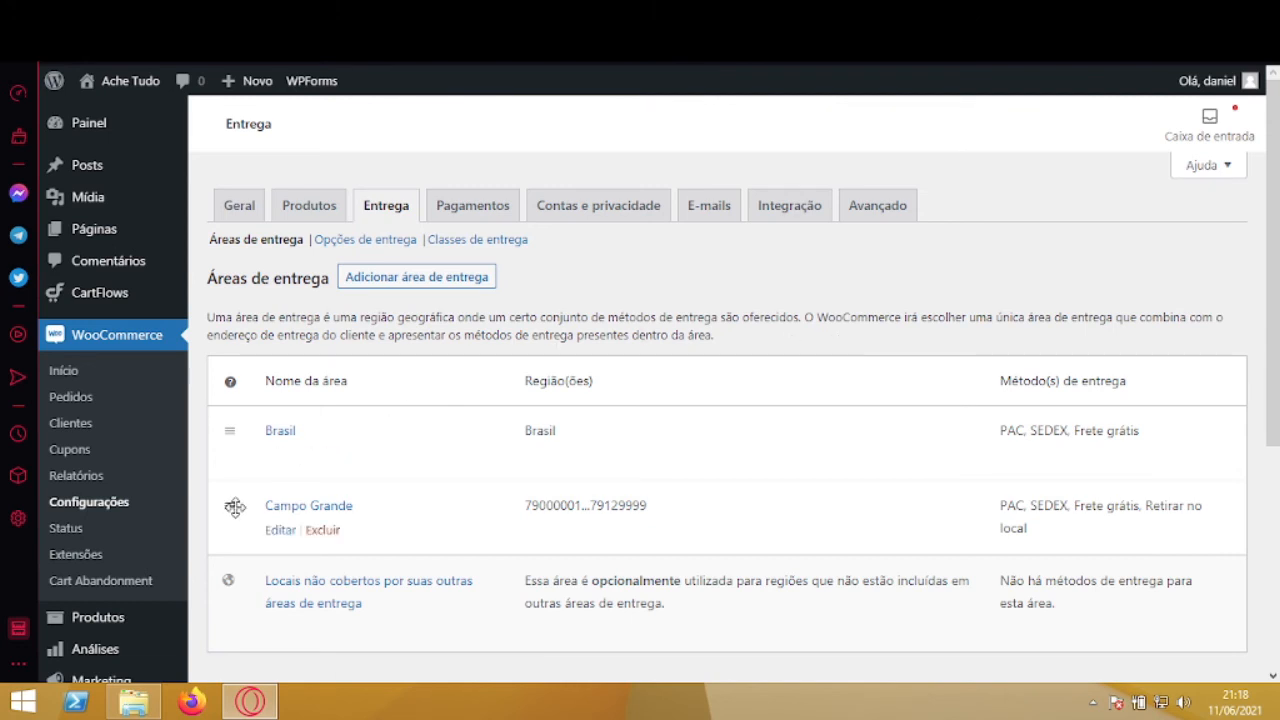
pyautogui.moveTo(231, 508); pyautogui.dragTo(236, 423)
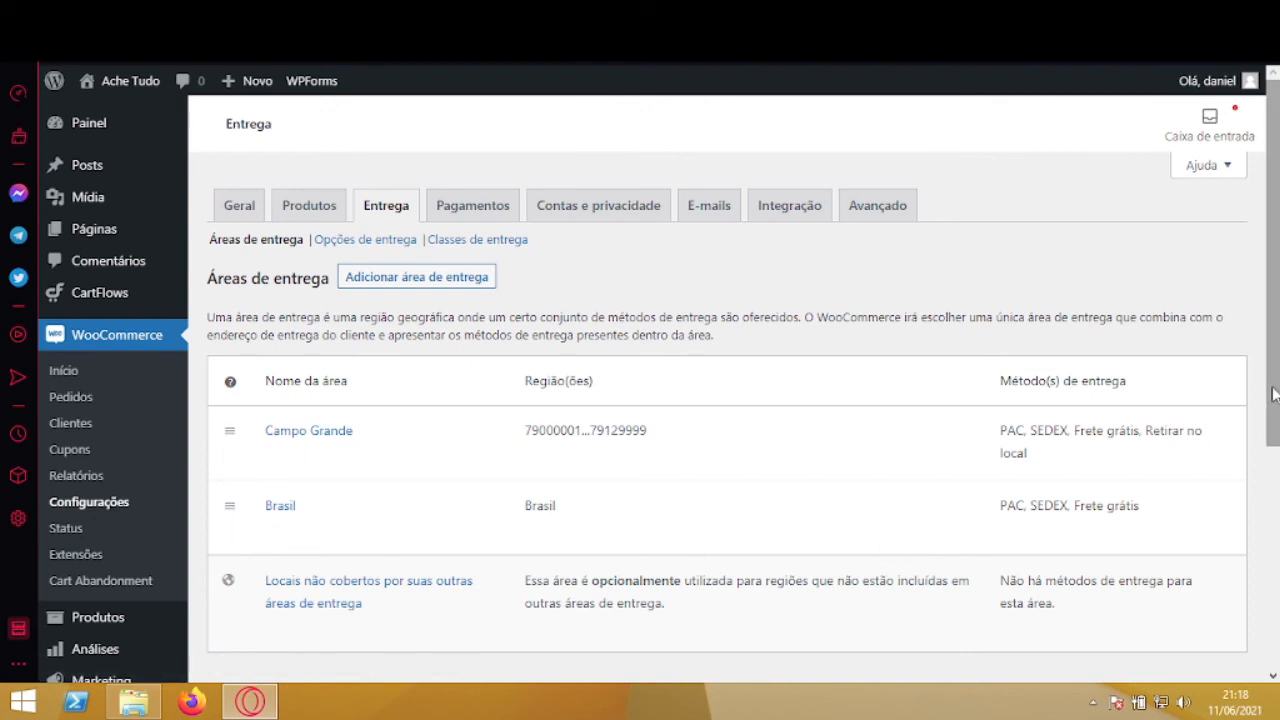
pyautogui.scroll(-3, 1094, 386)
pyautogui.scroll(3, 1108, 333)
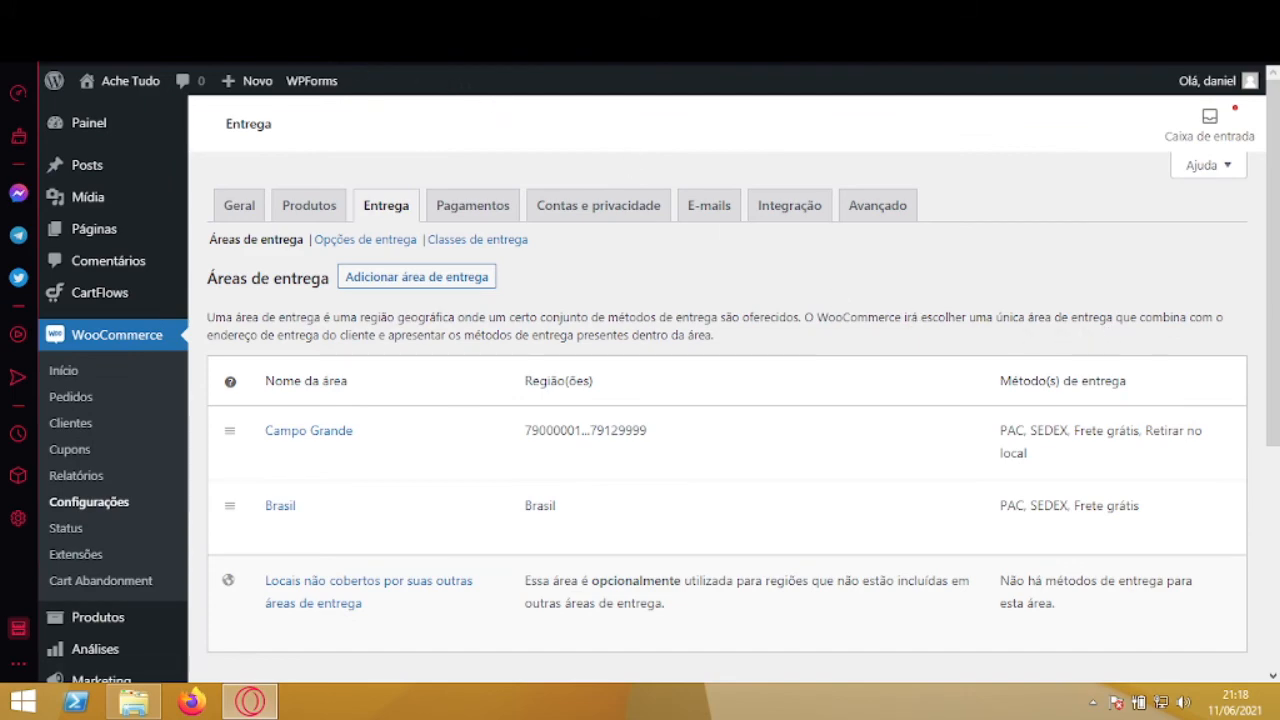
# - Switch to the store's home page and add the featured DNK Yellow Shoes to the cart
pyautogui.click(325, 15)
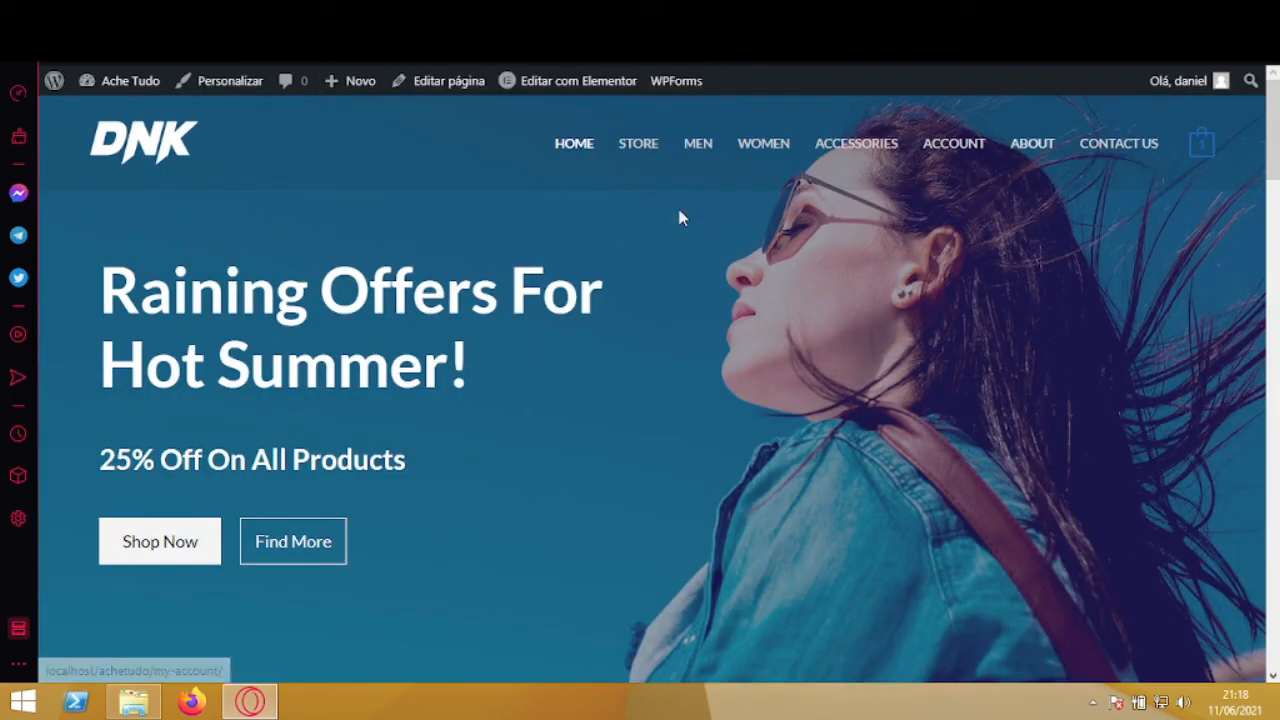
pyautogui.moveTo(1277, 151); pyautogui.dragTo(1277, 375)
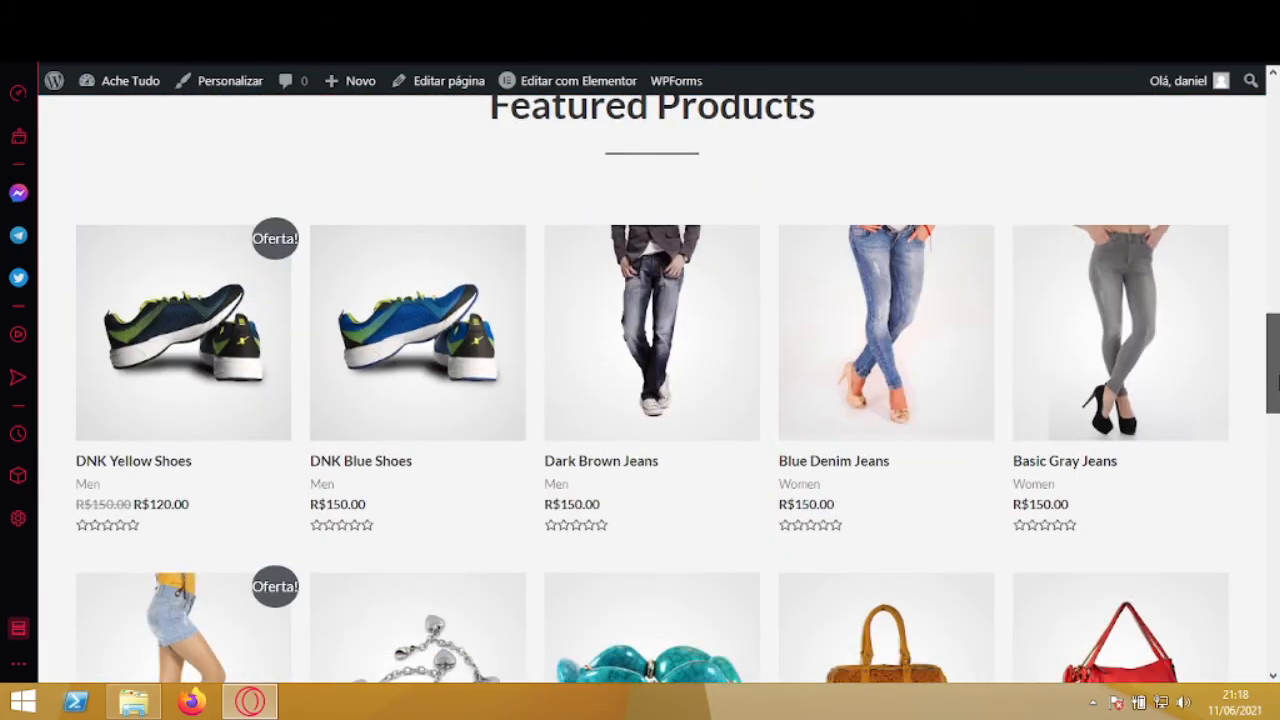
pyautogui.click(147, 350)
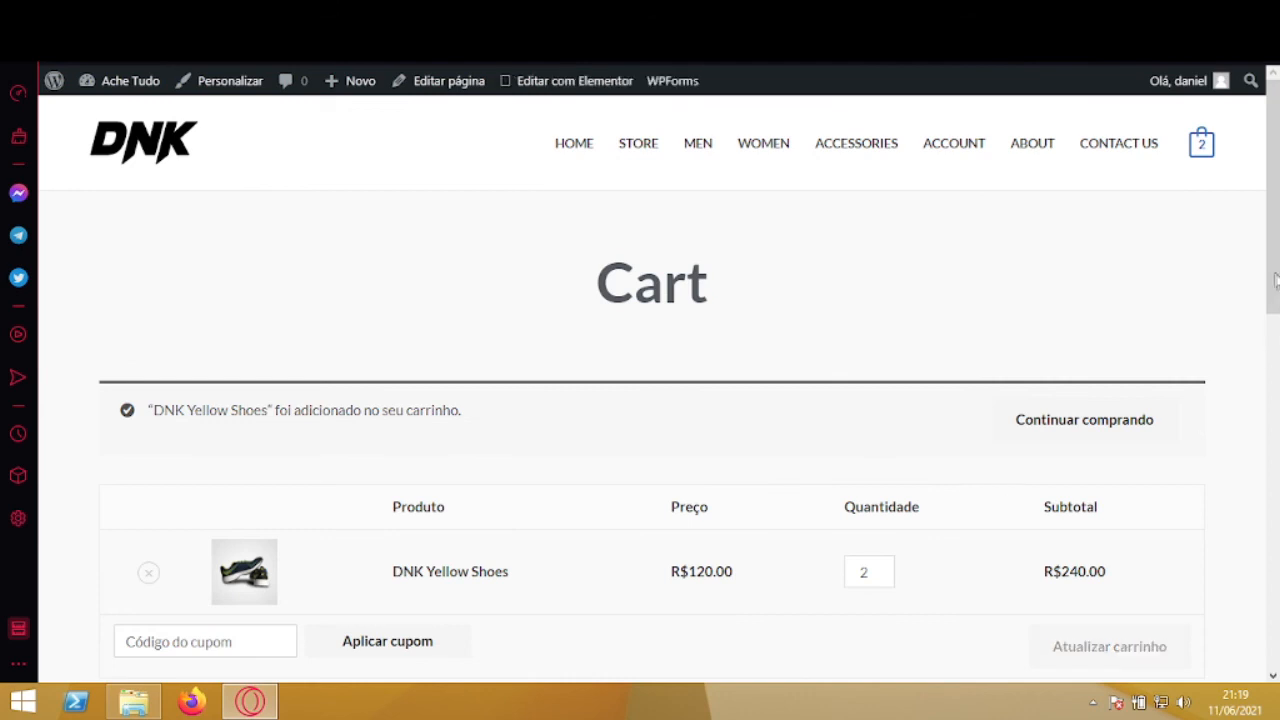
# - Set the quantity of DNK Yellow Shoes to 1 and update the cart
pyautogui.scroll(-2, 1275, 293)
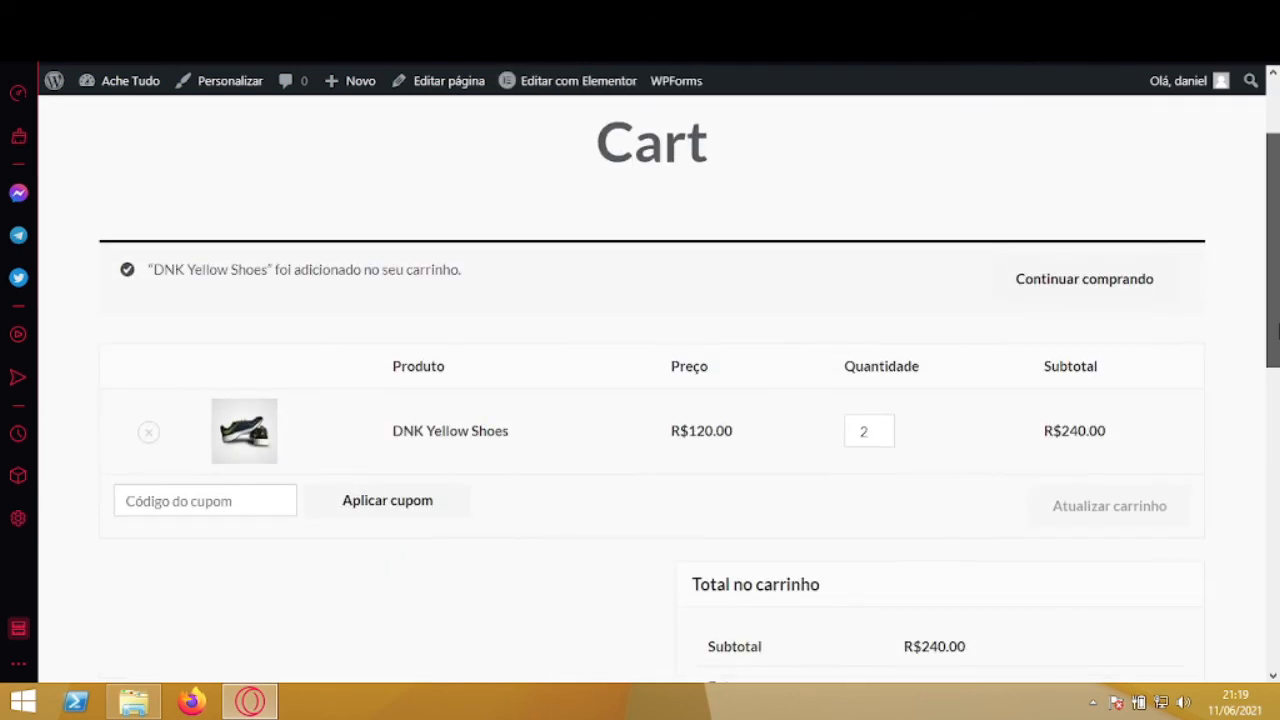
pyautogui.click(884, 437)
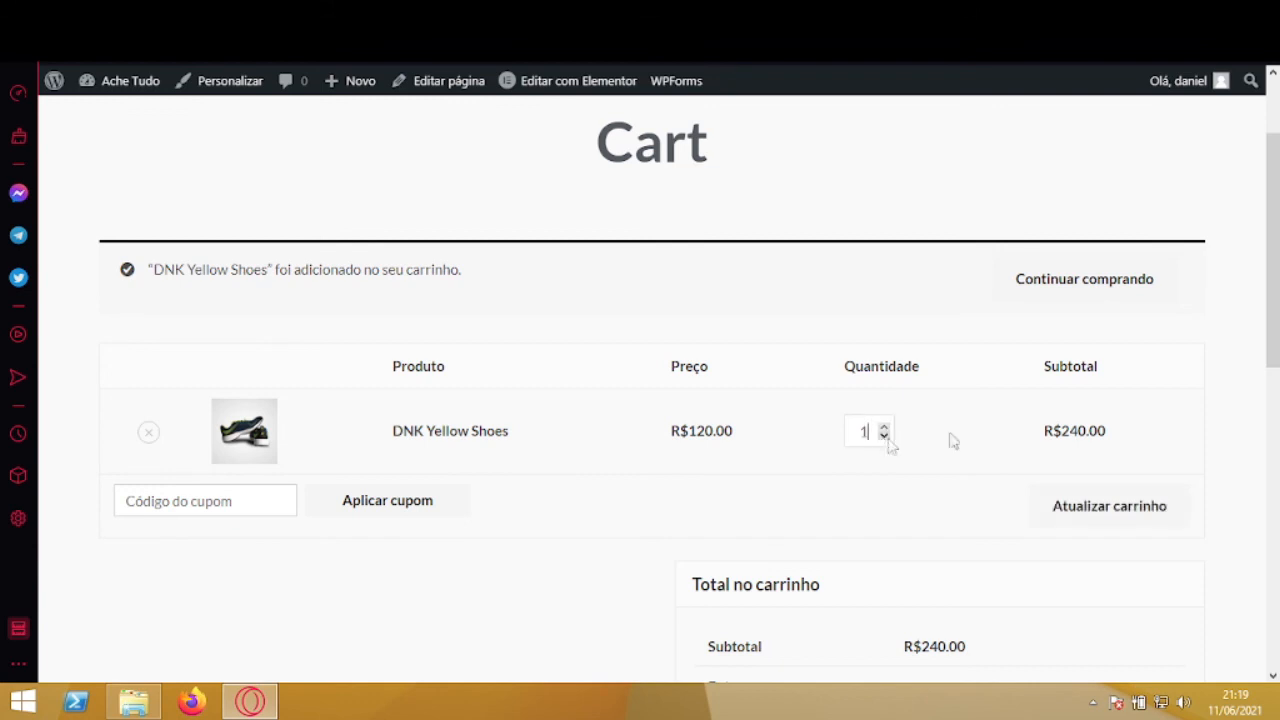
pyautogui.click(1119, 512)
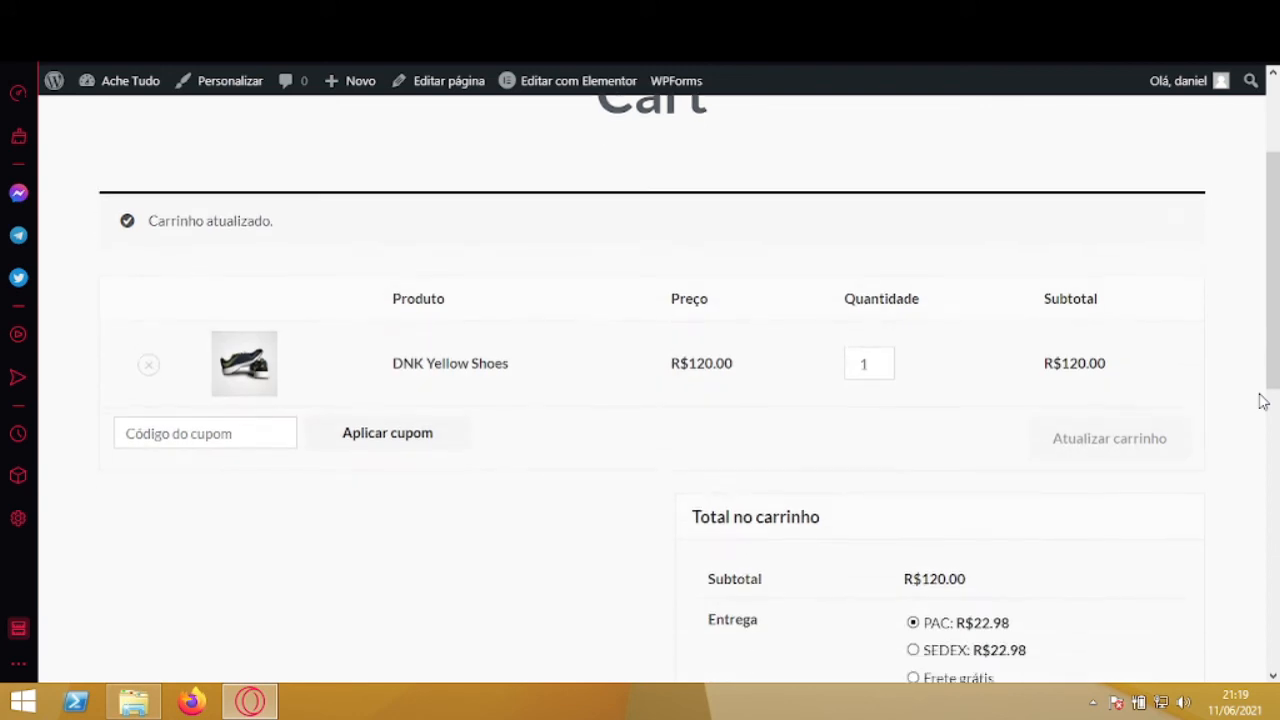
# - Check the delivery options and destination address in the cart totals, try Frete grátis and choose Retirar no local
pyautogui.scroll(-2, 1275, 400)
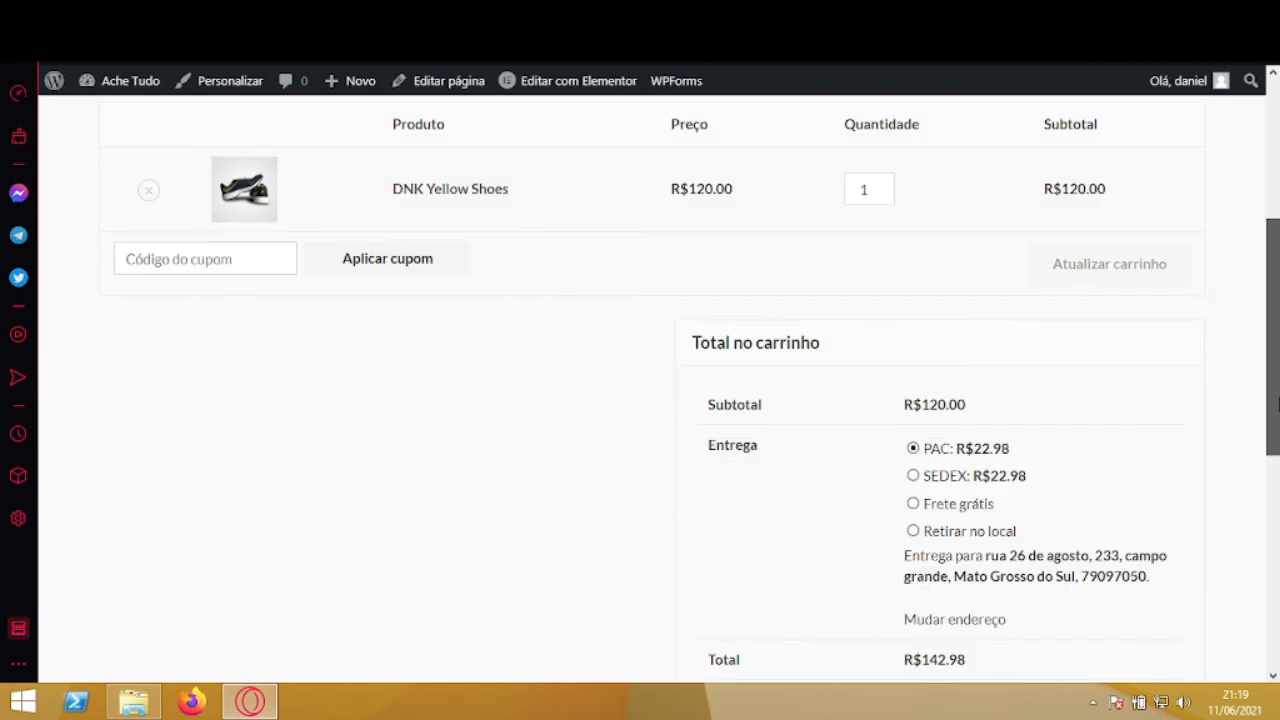
pyautogui.scroll(-1, 1277, 400)
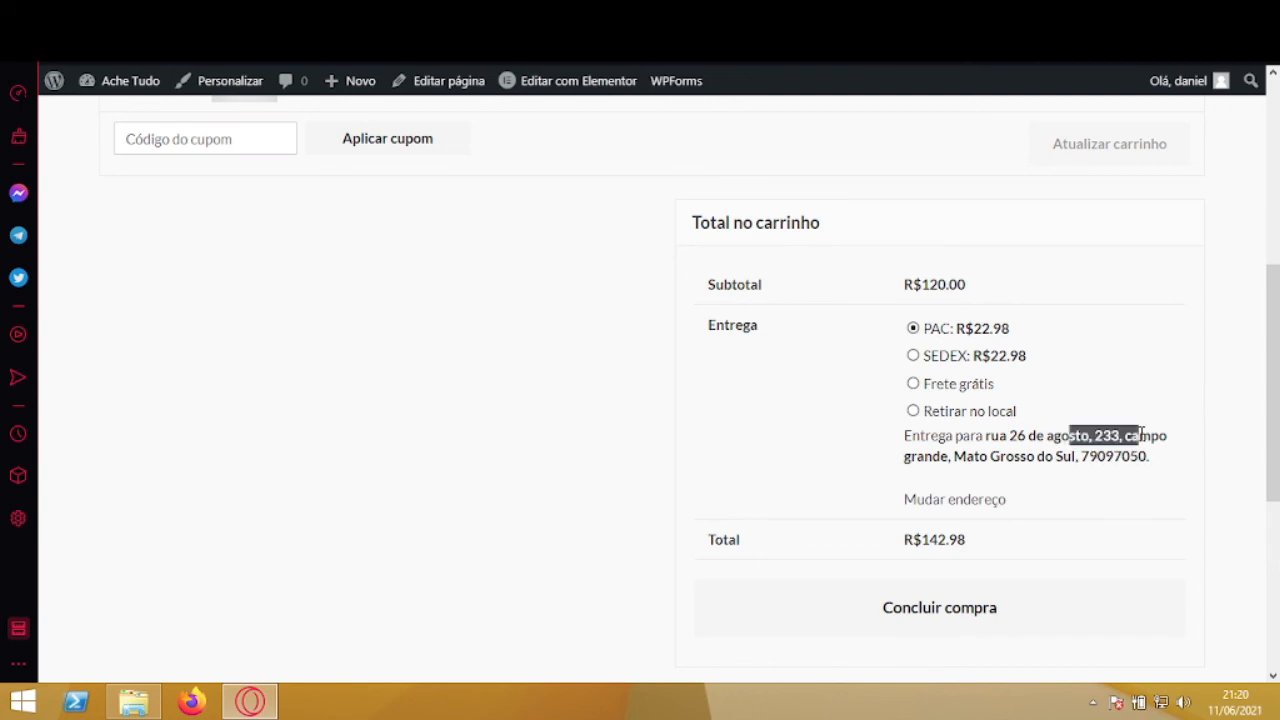
pyautogui.moveTo(1069, 437); pyautogui.dragTo(1140, 437)
pyautogui.click(1163, 423)
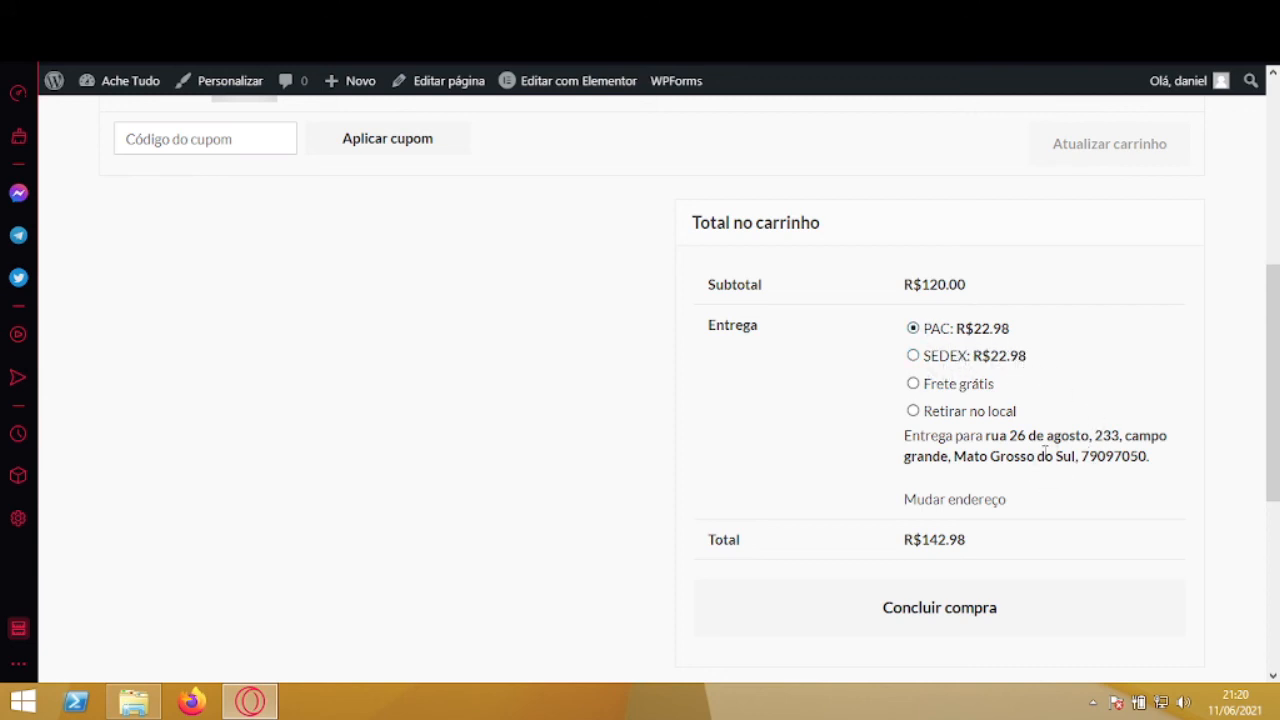
pyautogui.moveTo(1123, 436); pyautogui.dragTo(1016, 437)
pyautogui.click(1080, 452)
pyautogui.click(912, 384)
pyautogui.click(913, 411)
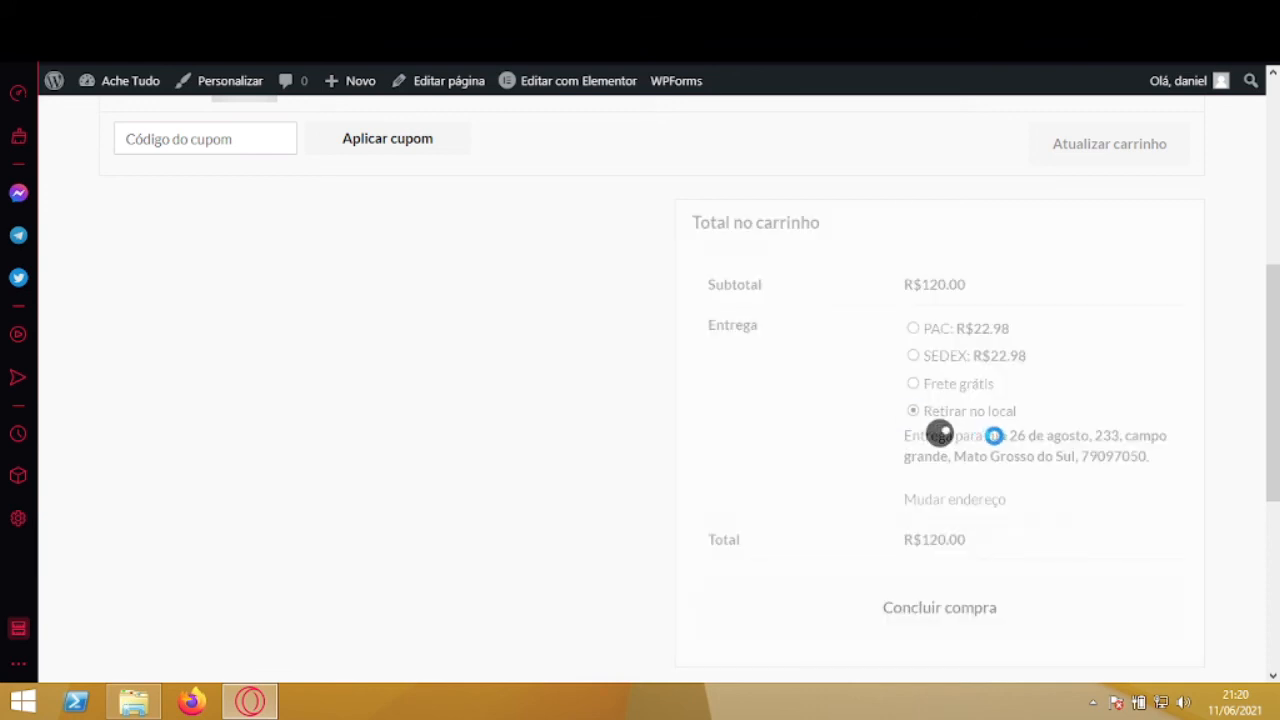